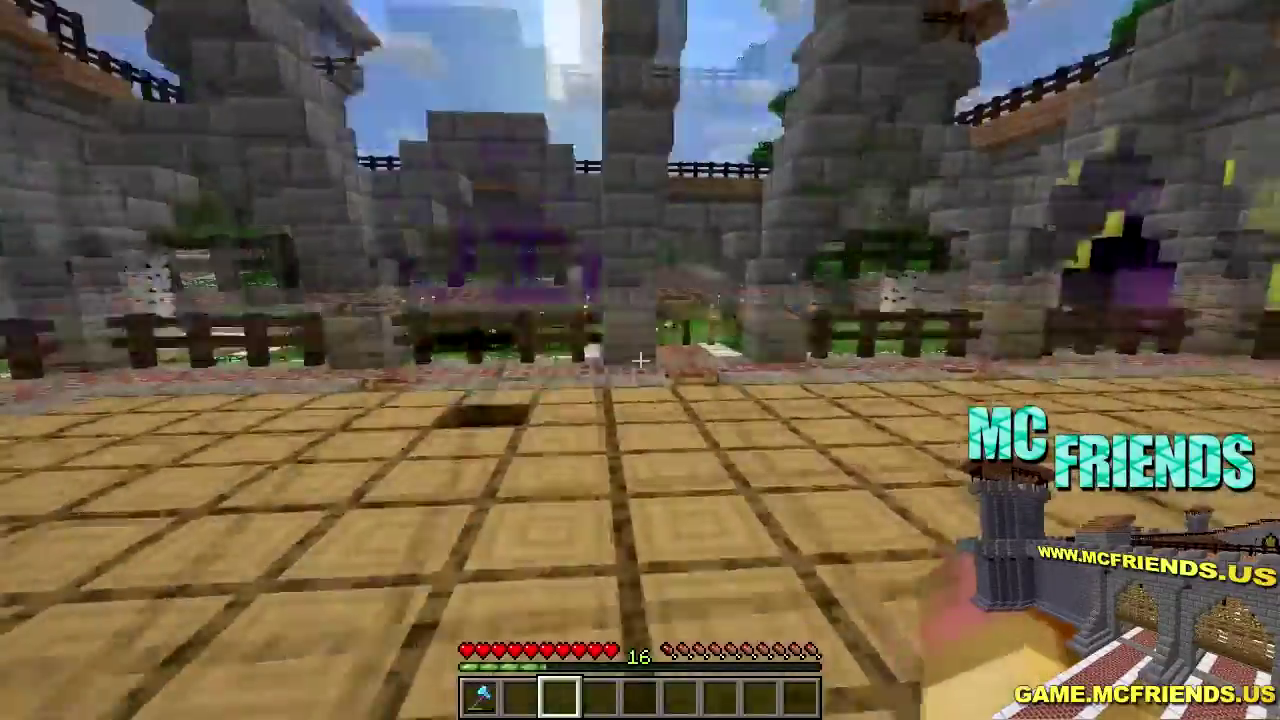
- Equip the diamond axe and look over the log-covered floor of the arena, including the hole in it
{"action": "key", "text": "w"}
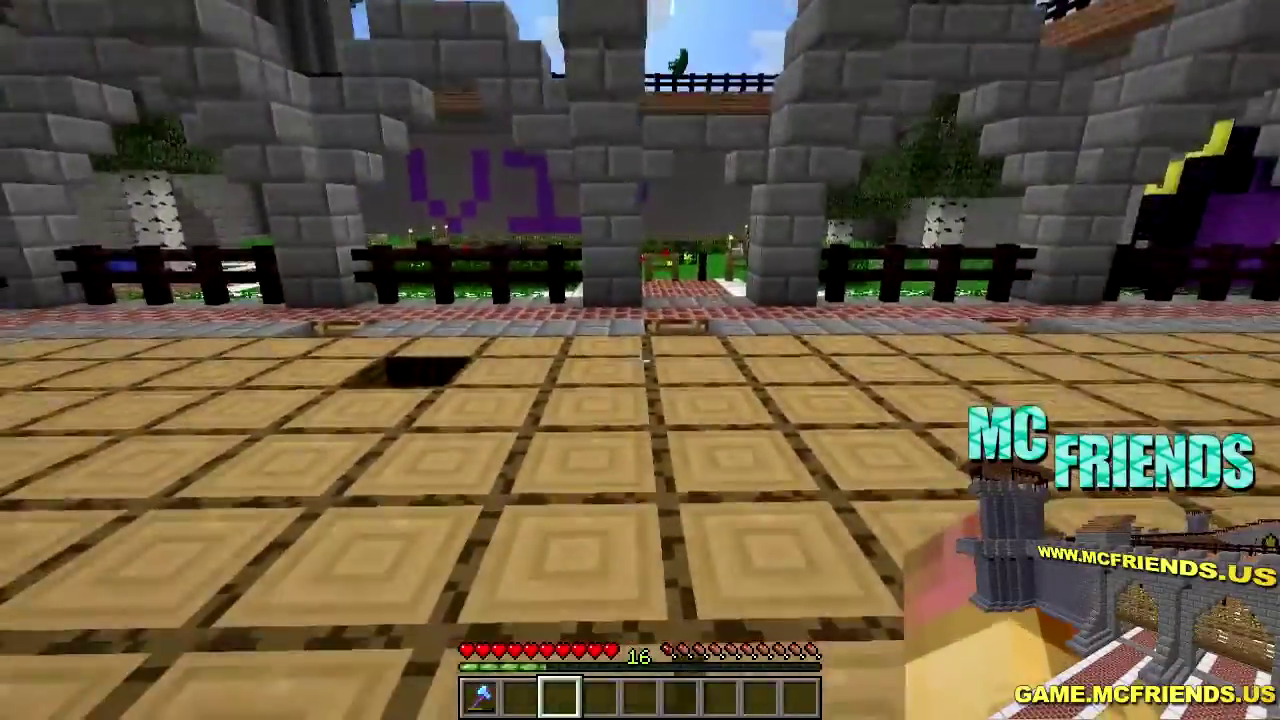
{"action": "key", "text": "2"}
{"action": "key", "text": "1"}
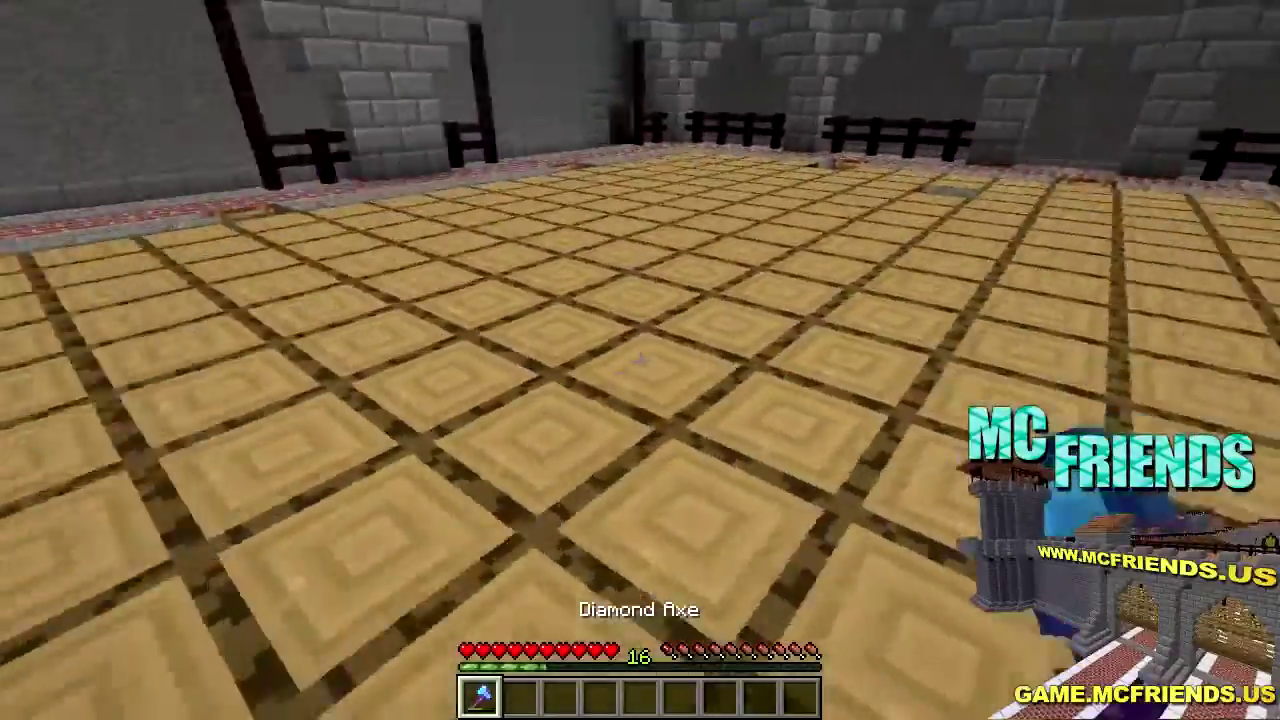
{"action": "key", "text": "w"}
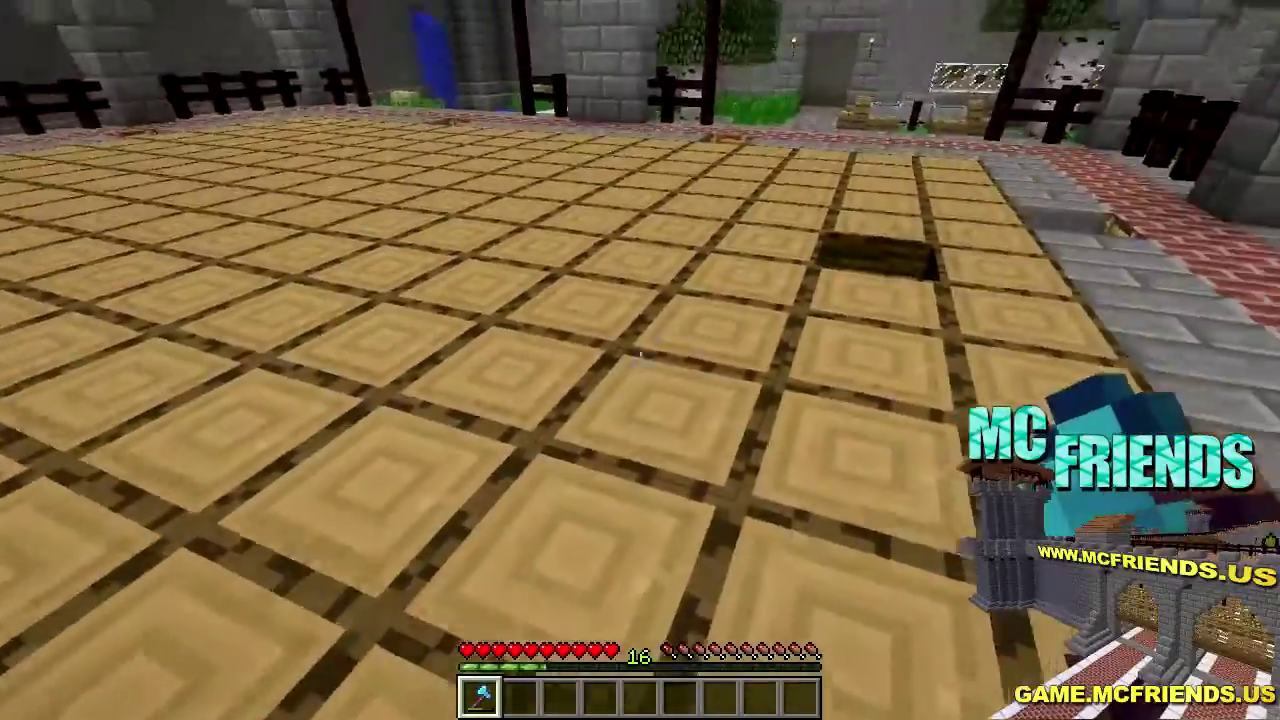
{"action": "key", "text": "w"}
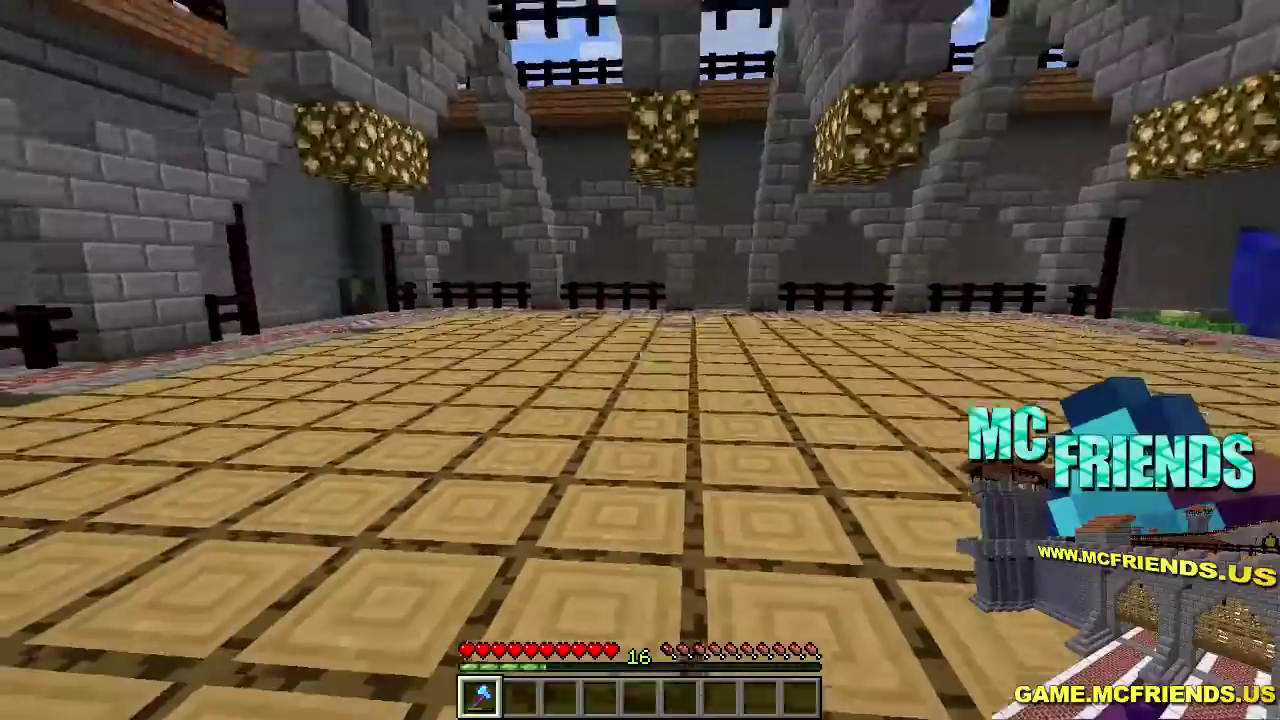
{"action": "key", "text": "w"}
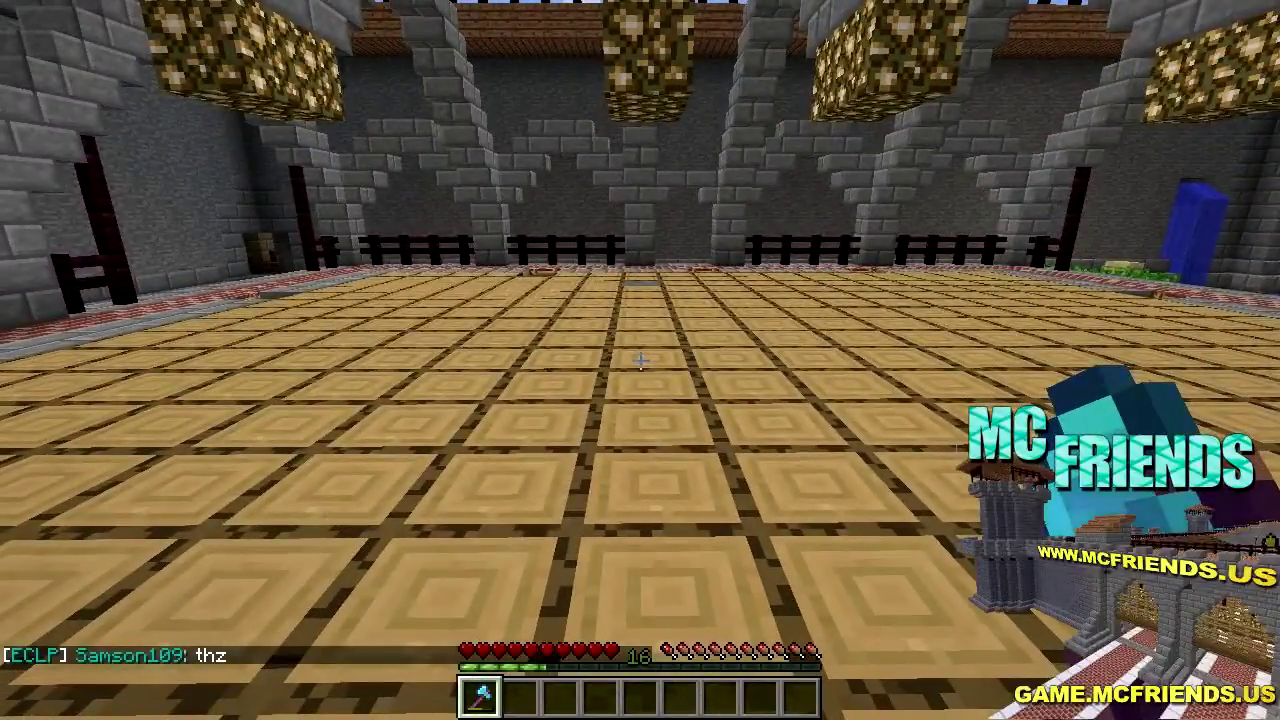
- Show the builder job's details with the command /jobs builder
{"action": "key", "text": "t"}
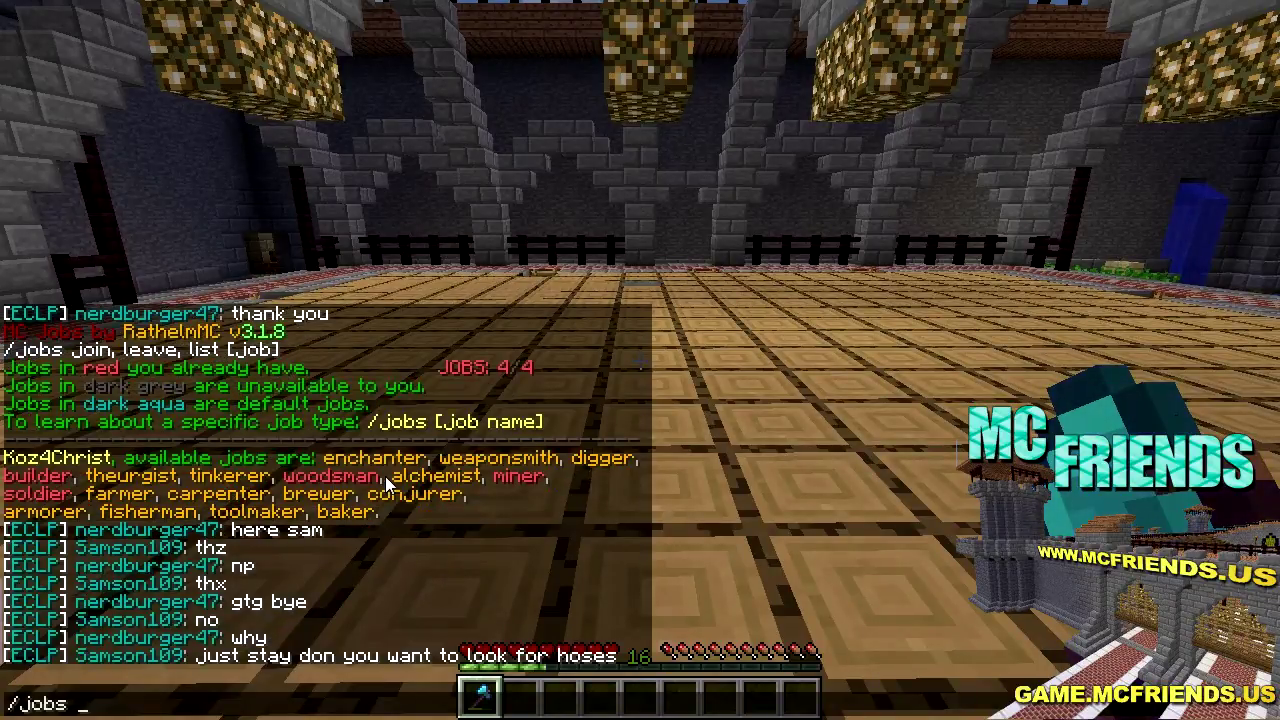
{"action": "key", "text": "BackSpace"}
{"action": "key", "text": "BackSpace"}
{"action": "type", "text": "build"}
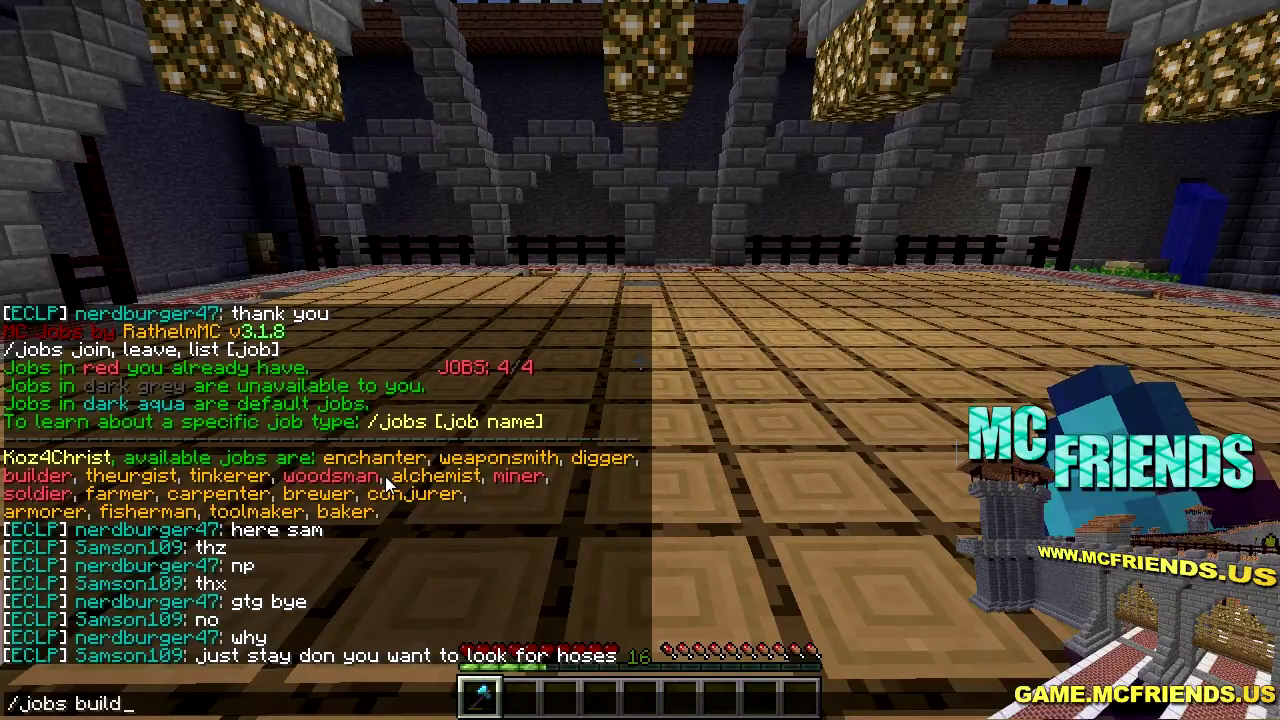
{"action": "type", "text": "er"}
{"action": "key", "text": "Return"}
- Show the woodsman job's details with the command /jobs woodsman, and return to the game
{"action": "key", "text": "t"}
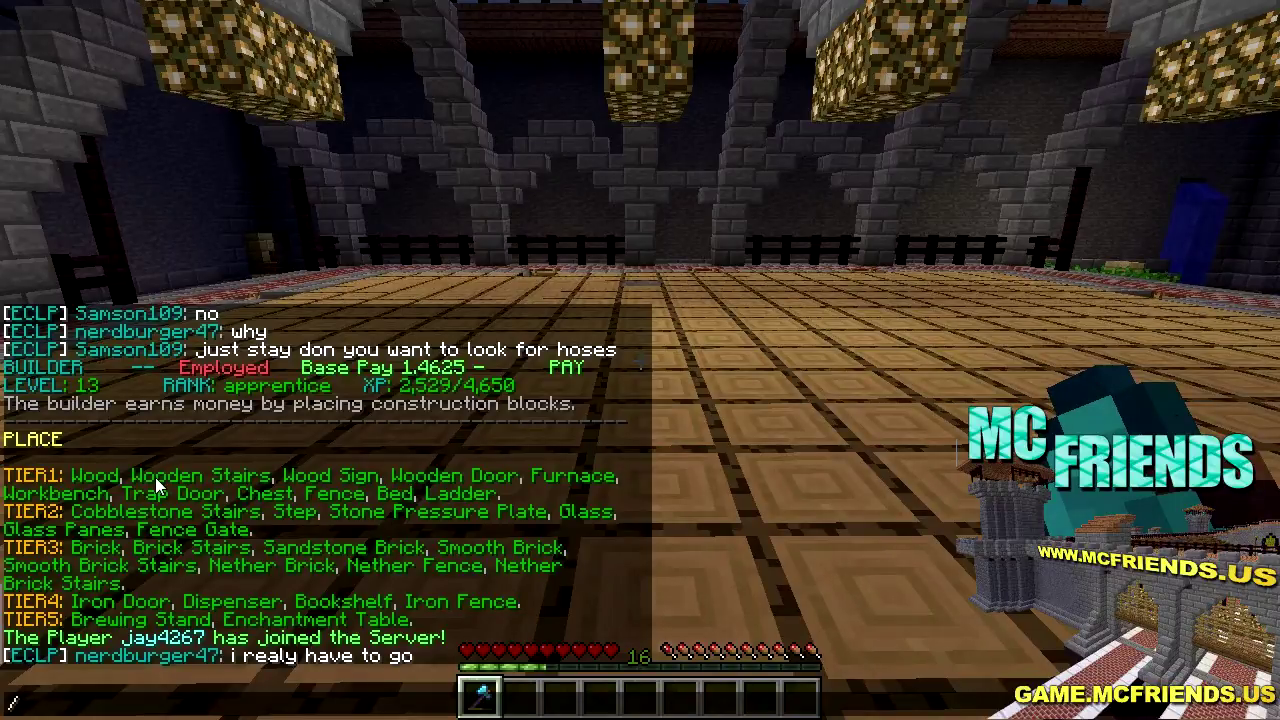
{"action": "type", "text": "s"}
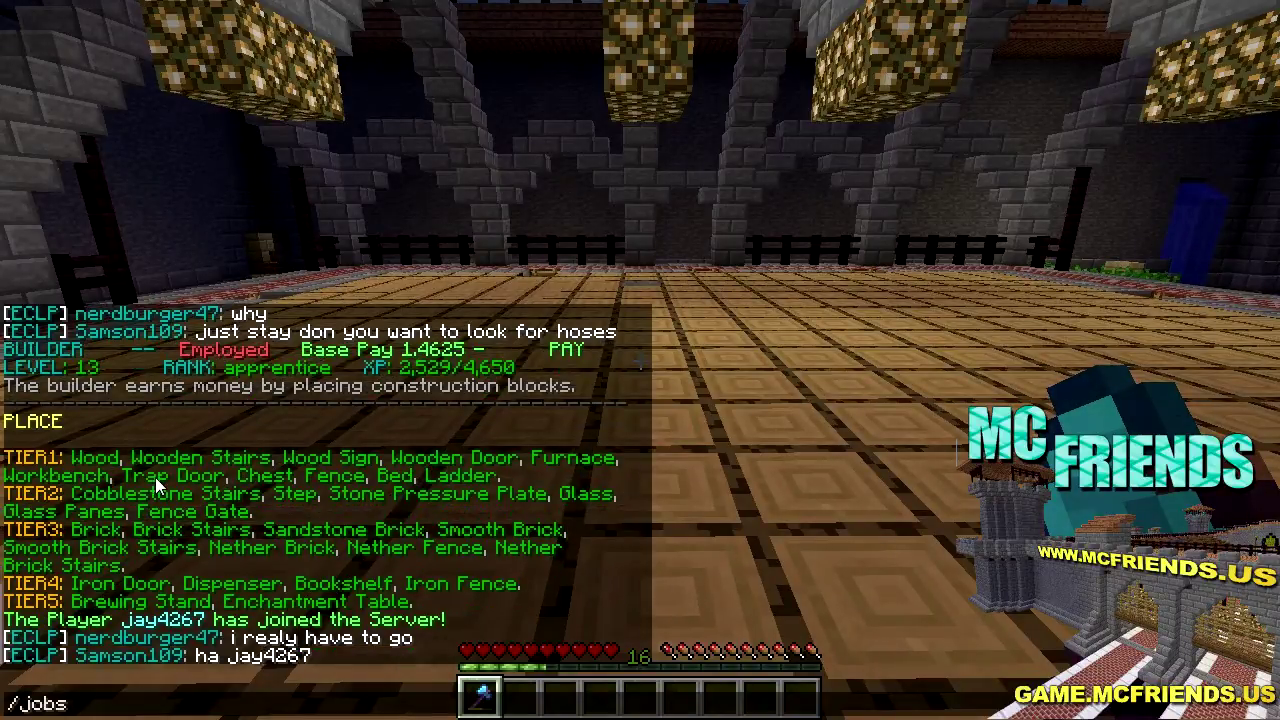
{"action": "type", "text": " woodsman"}
{"action": "key", "text": "Return"}
{"action": "key", "text": "t"}
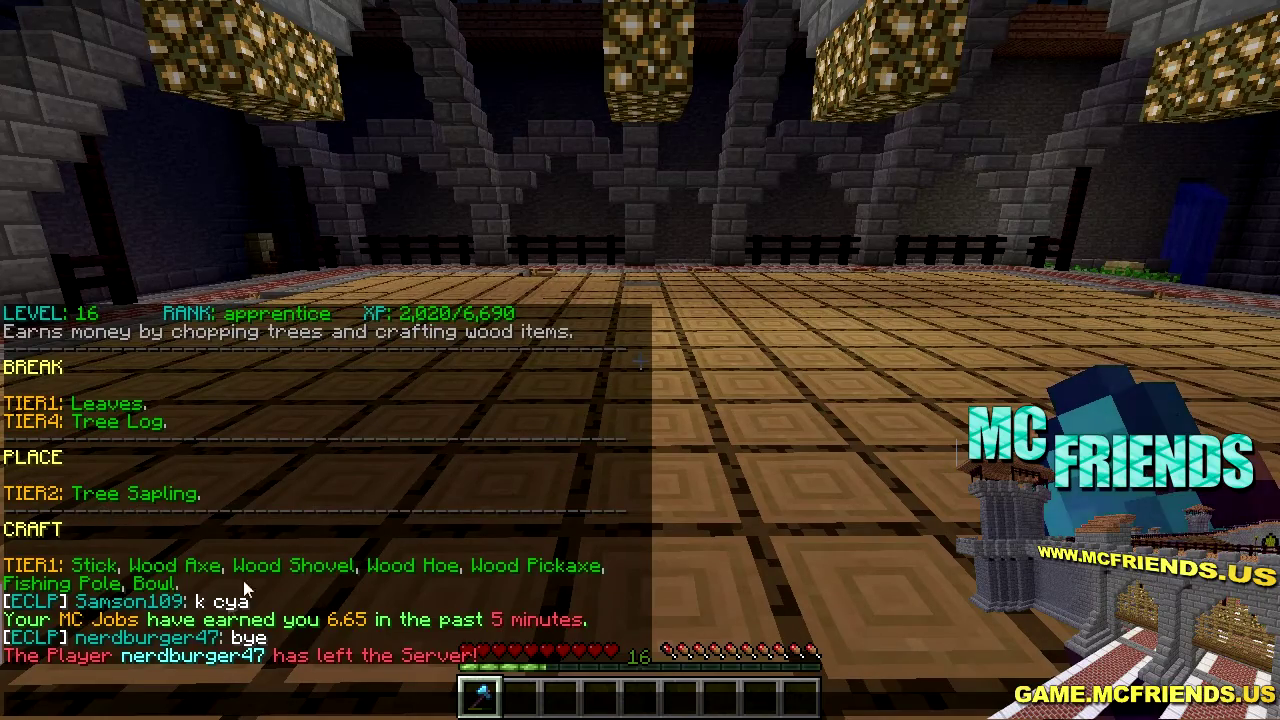
{"action": "key", "text": "Escape"}
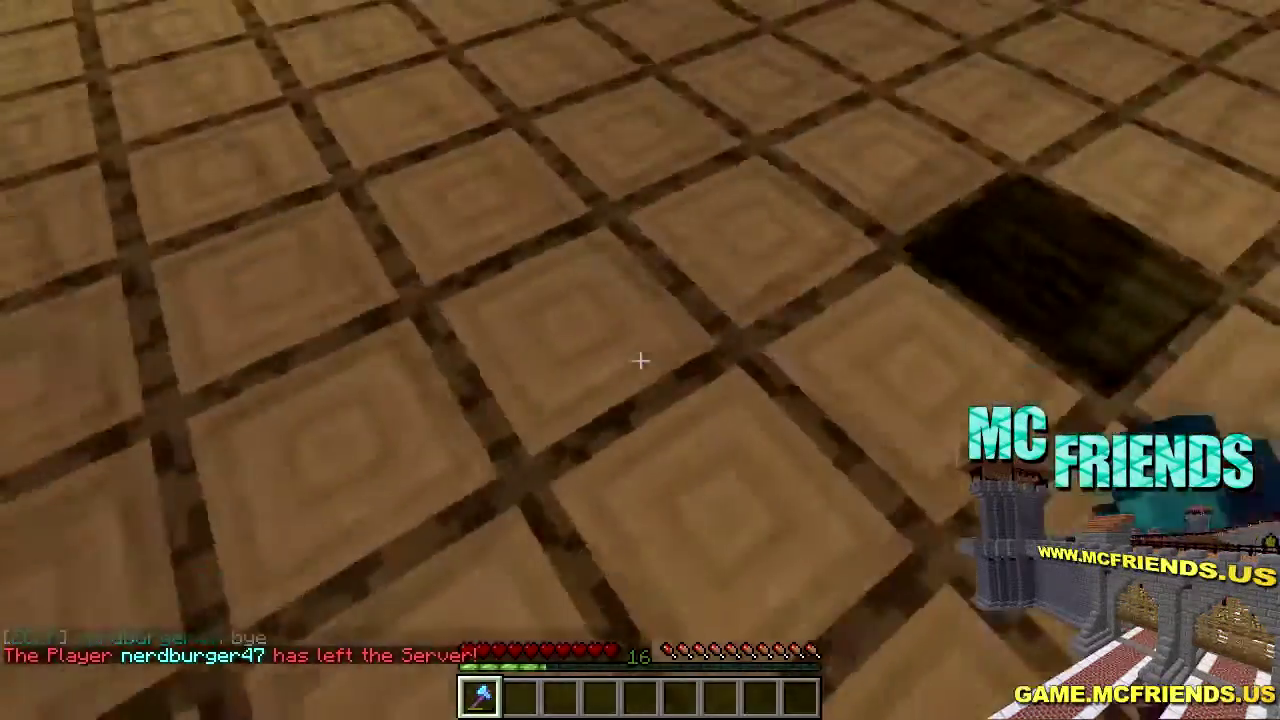
- Enter the hole in the log floor, start chopping, and put a diamond pickaxe from the inventory in the fourth hotbar slot
{"action": "key", "text": "w"}
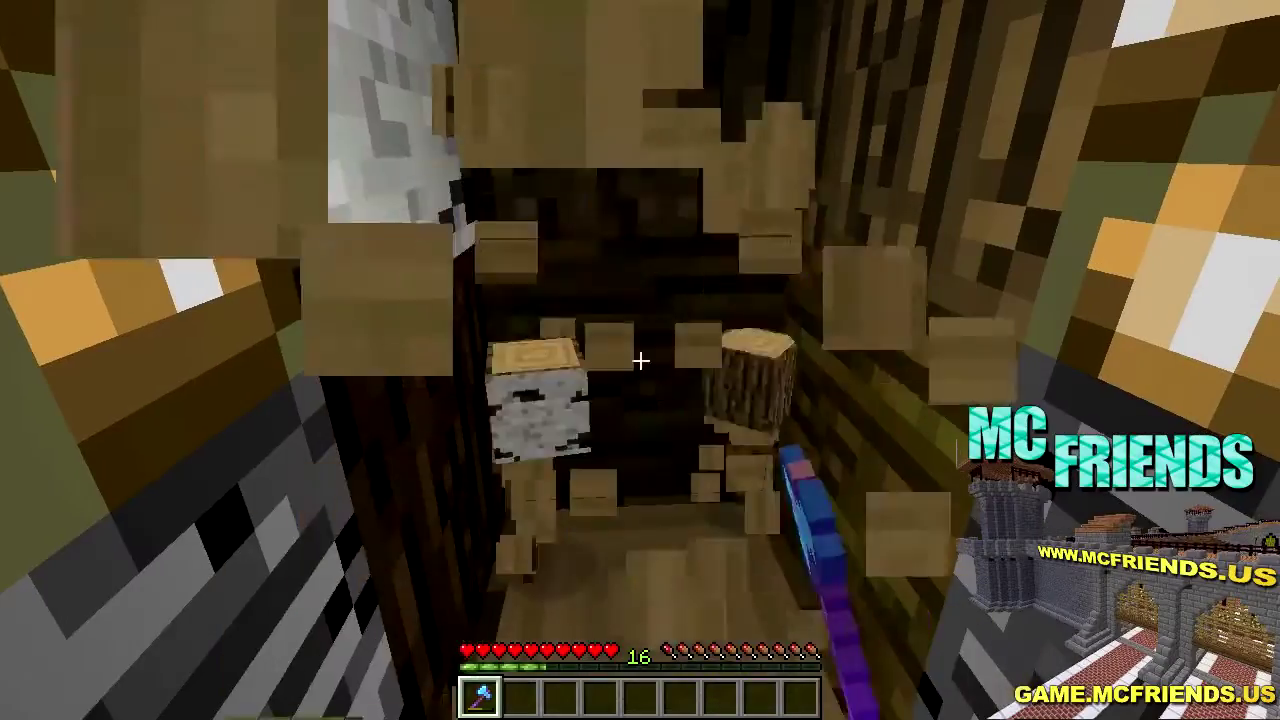
{"action": "key", "text": "e"}
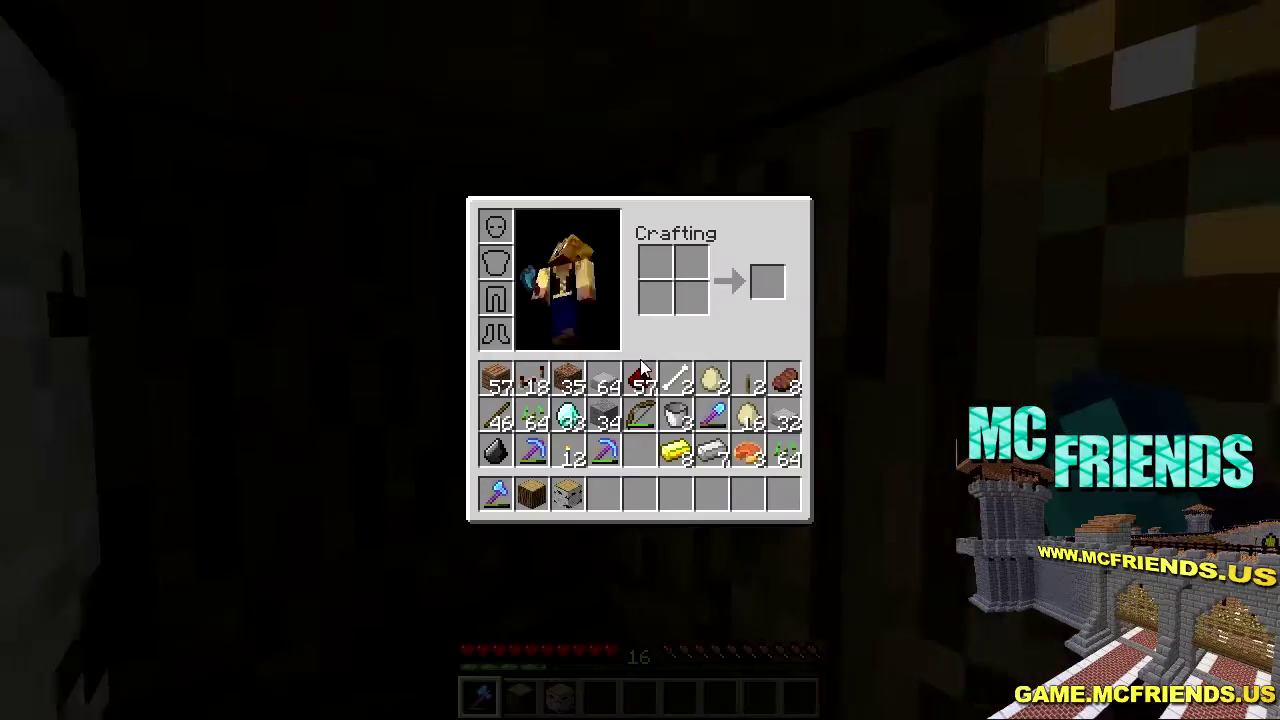
{"action": "left_click", "coordinate": [608, 458]}
{"action": "left_click", "coordinate": [604, 494]}
{"action": "key", "text": "e"}
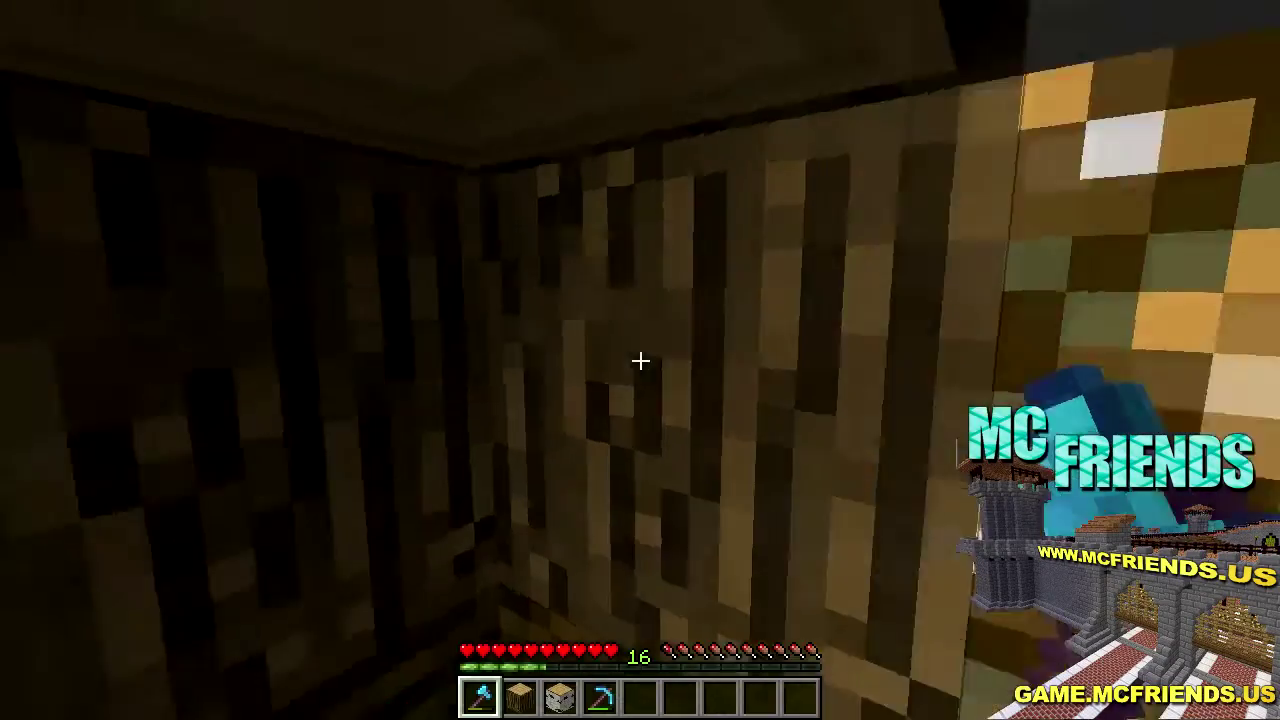
- Chop a tunnel through the mixed logs beside the glowstone with the diamond axe, collecting the dropped wood
{"action": "left_click", "coordinate": [640, 360]}
{"action": "left_click", "coordinate": [640, 360]}
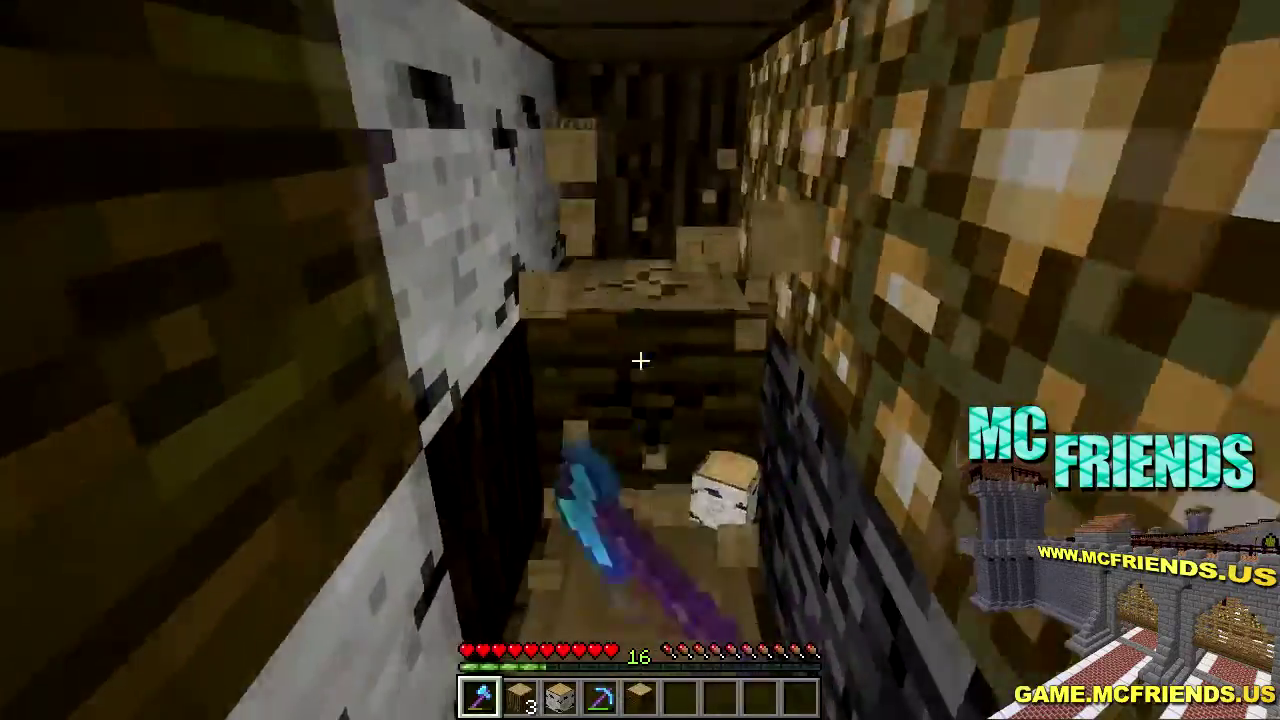
{"action": "left_click", "coordinate": [640, 360]}
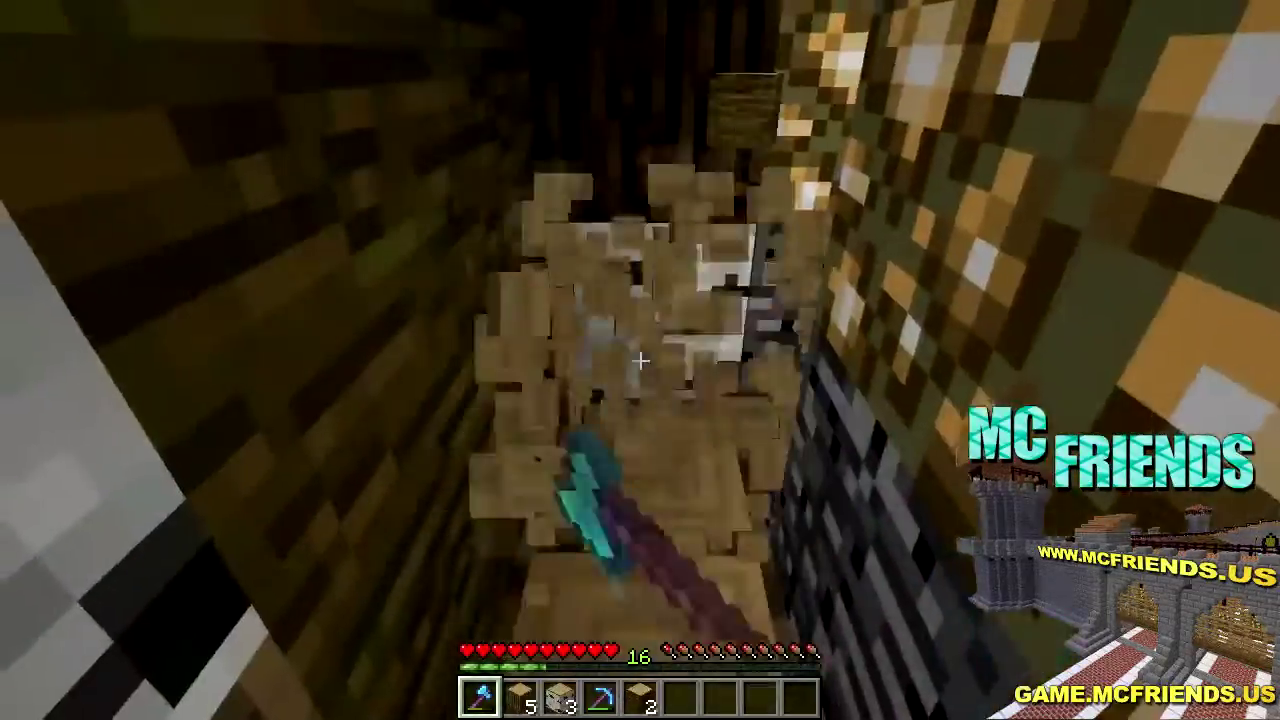
{"action": "left_click", "coordinate": [640, 360]}
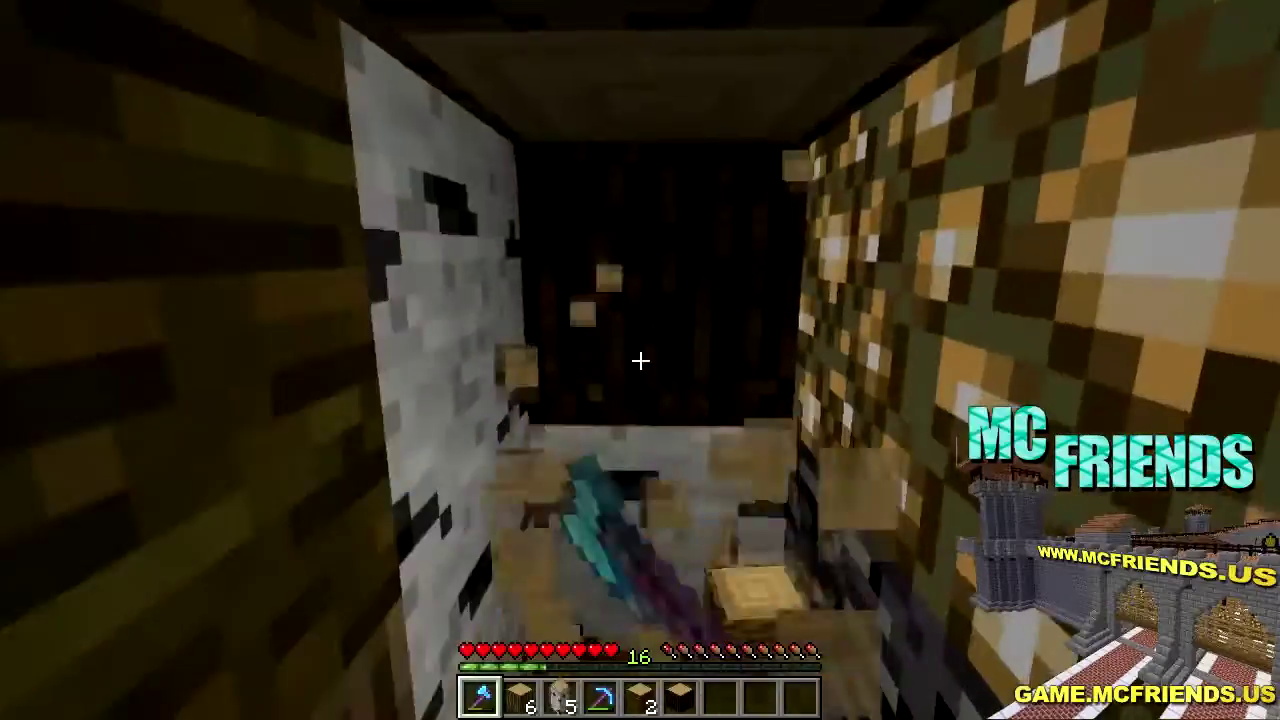
{"action": "left_click", "coordinate": [640, 360]}
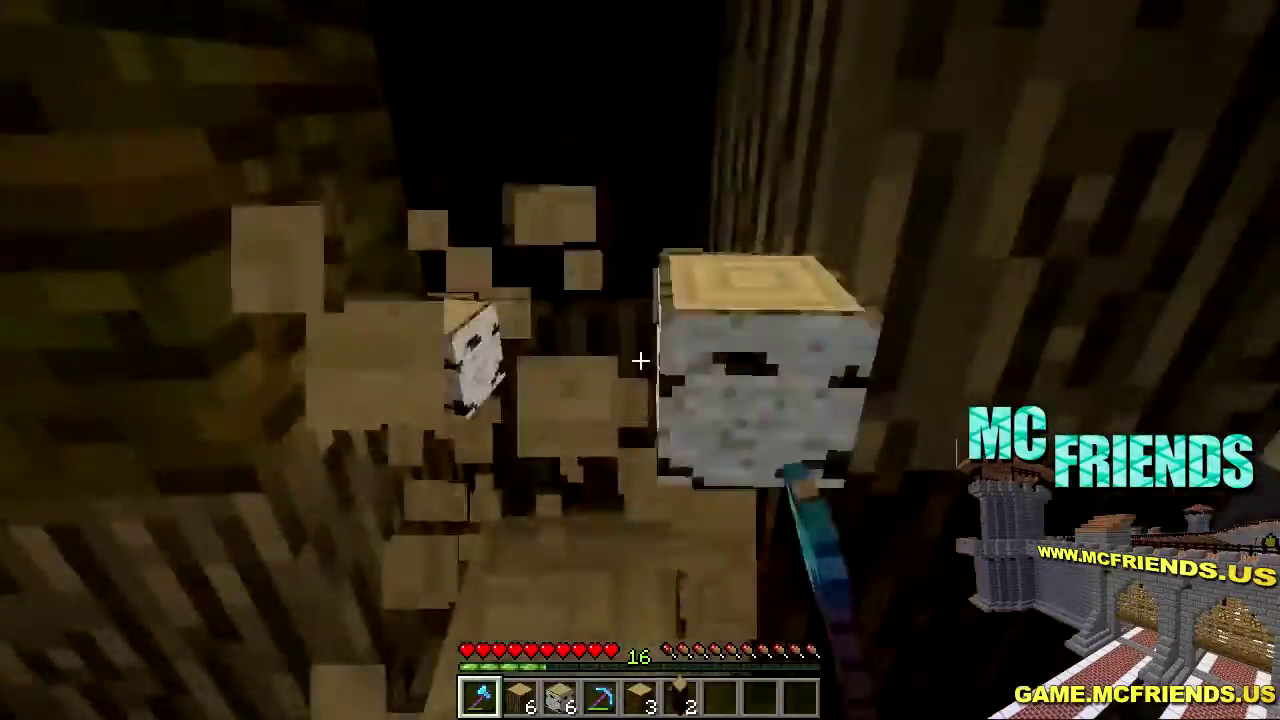
{"action": "left_click", "coordinate": [640, 360]}
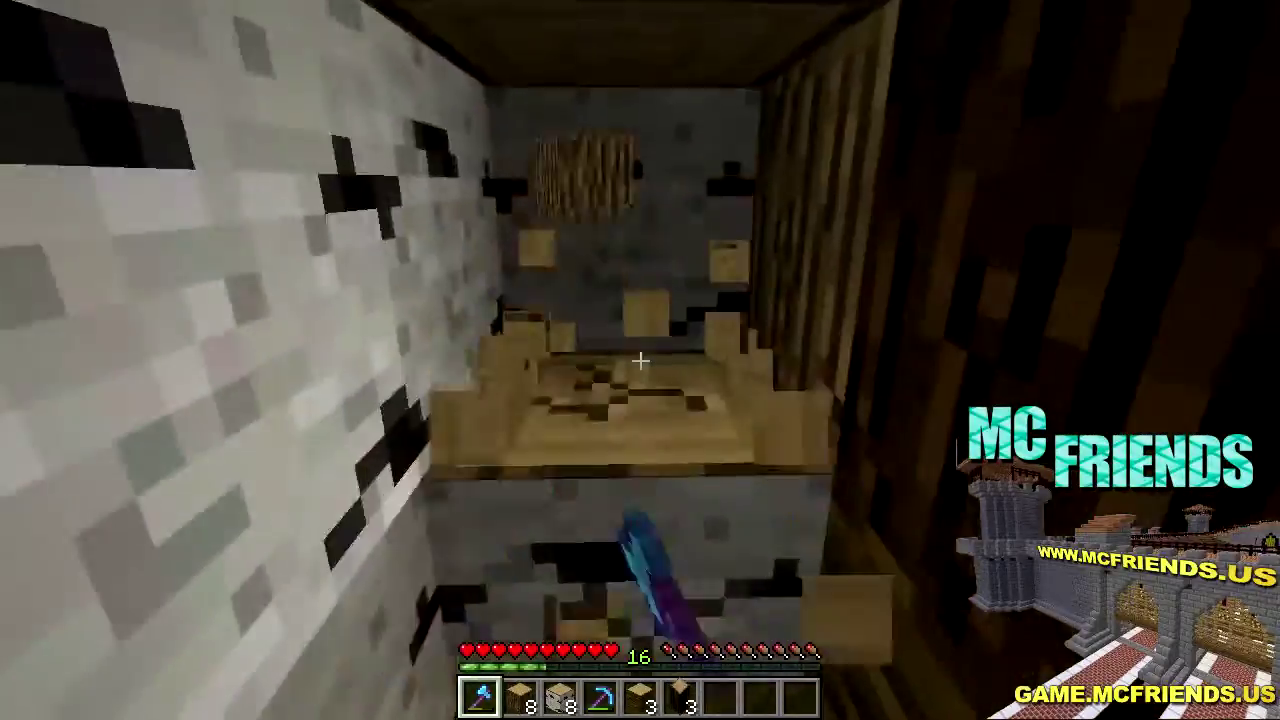
{"action": "left_click", "coordinate": [640, 360]}
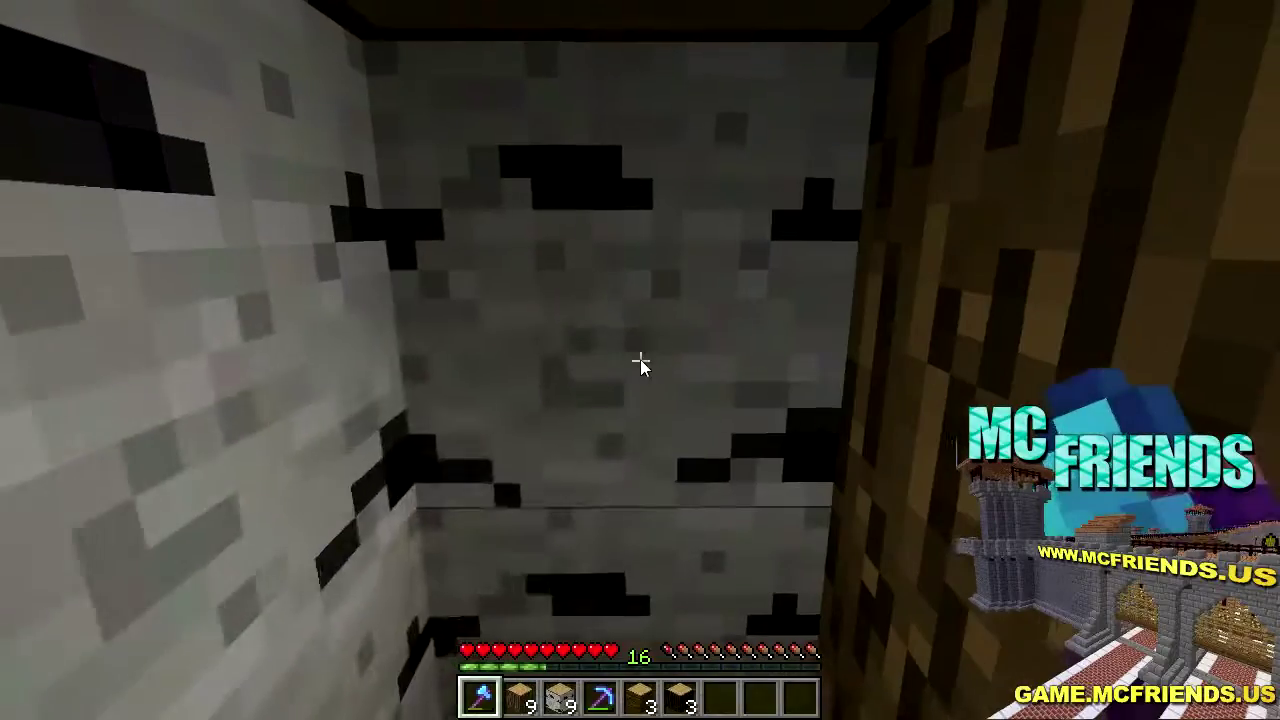
- Check the chat history for job pay messages while chopping further logs in the tunnel
{"action": "key", "text": "t"}
{"action": "key", "text": "Escape"}
{"action": "key", "text": "t"}
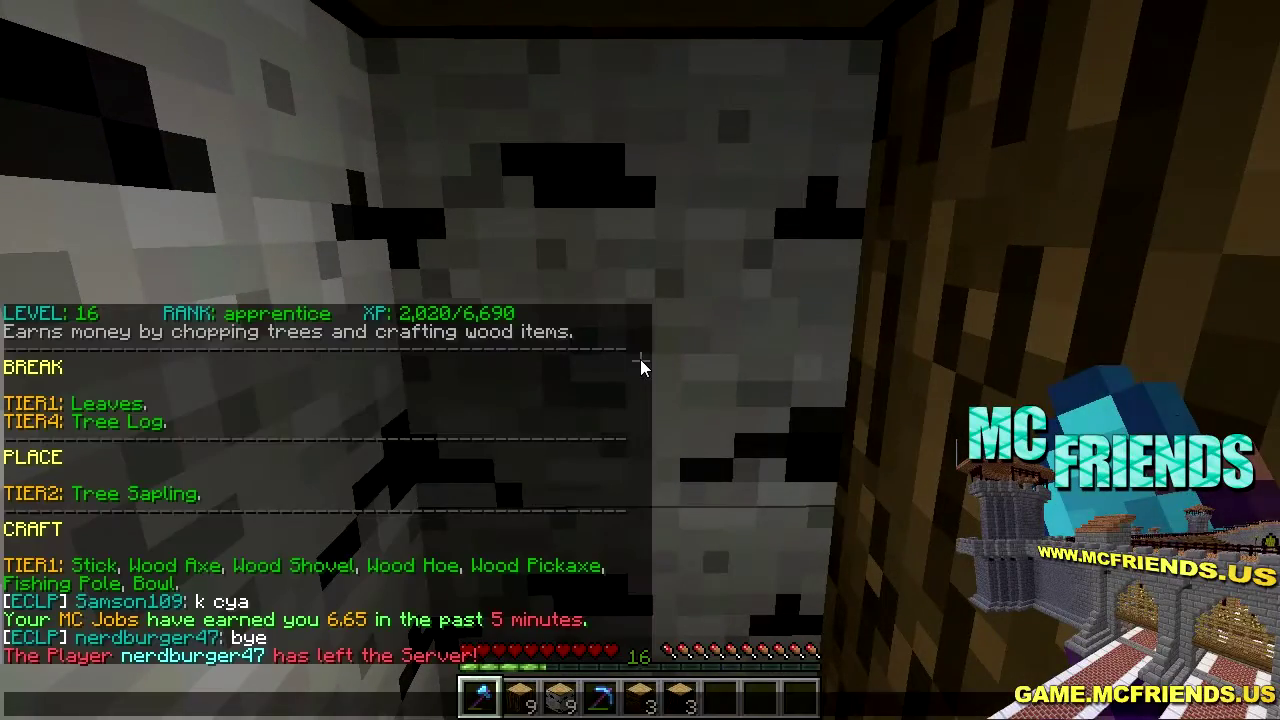
{"action": "key", "text": "Escape"}
{"action": "left_click", "coordinate": [640, 360]}
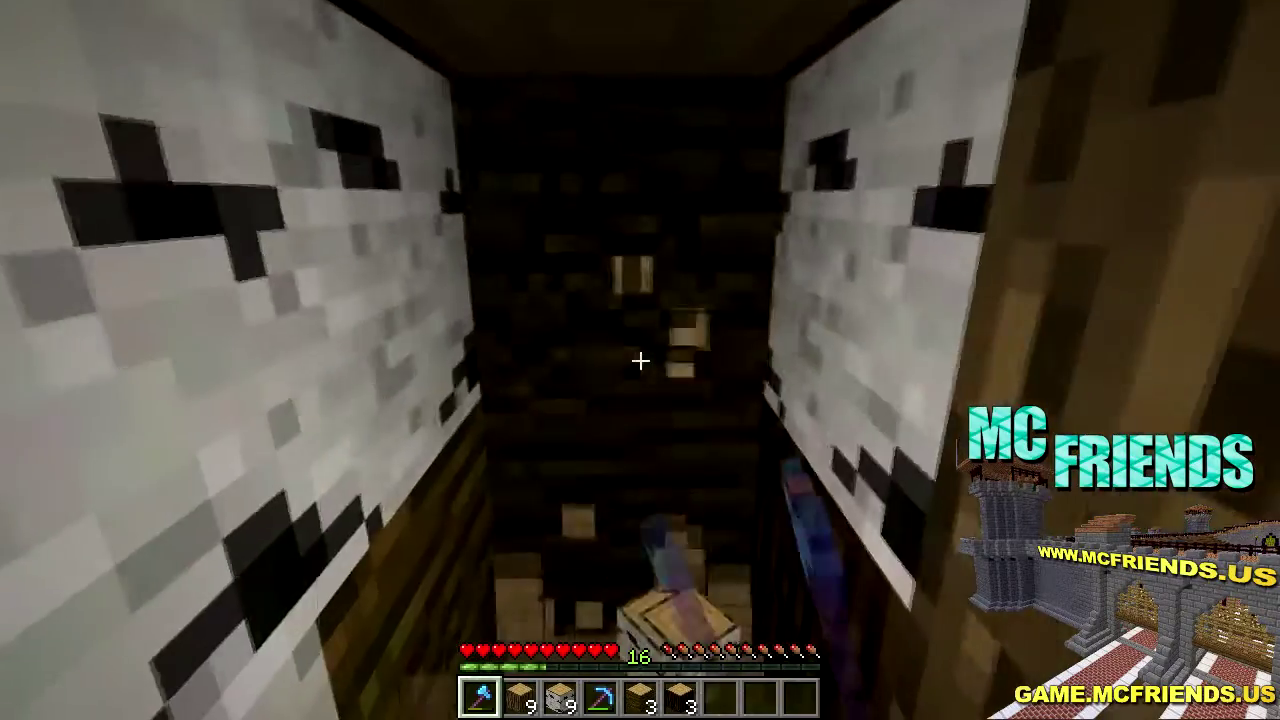
{"action": "key", "text": "t"}
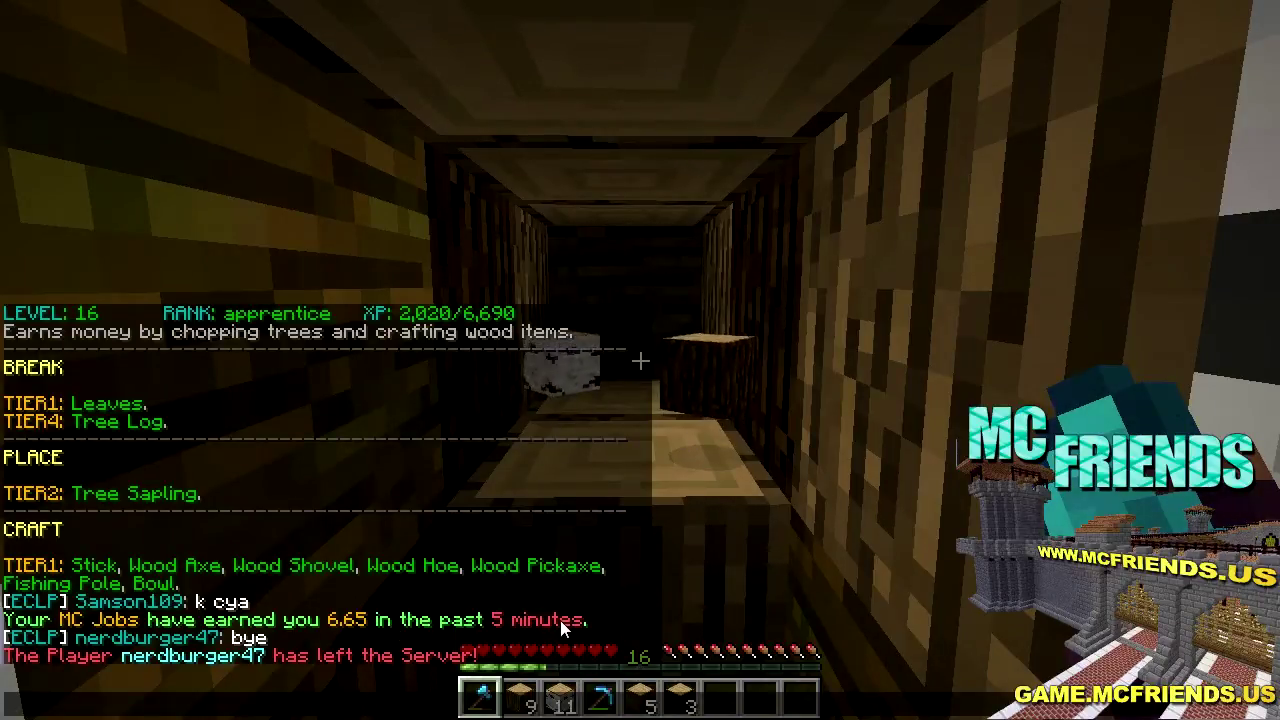
{"action": "key", "text": "Escape"}
- Extend the tunnel under the log floor with the diamond axe until the gold ore is exposed
{"action": "left_click", "coordinate": [640, 360]}
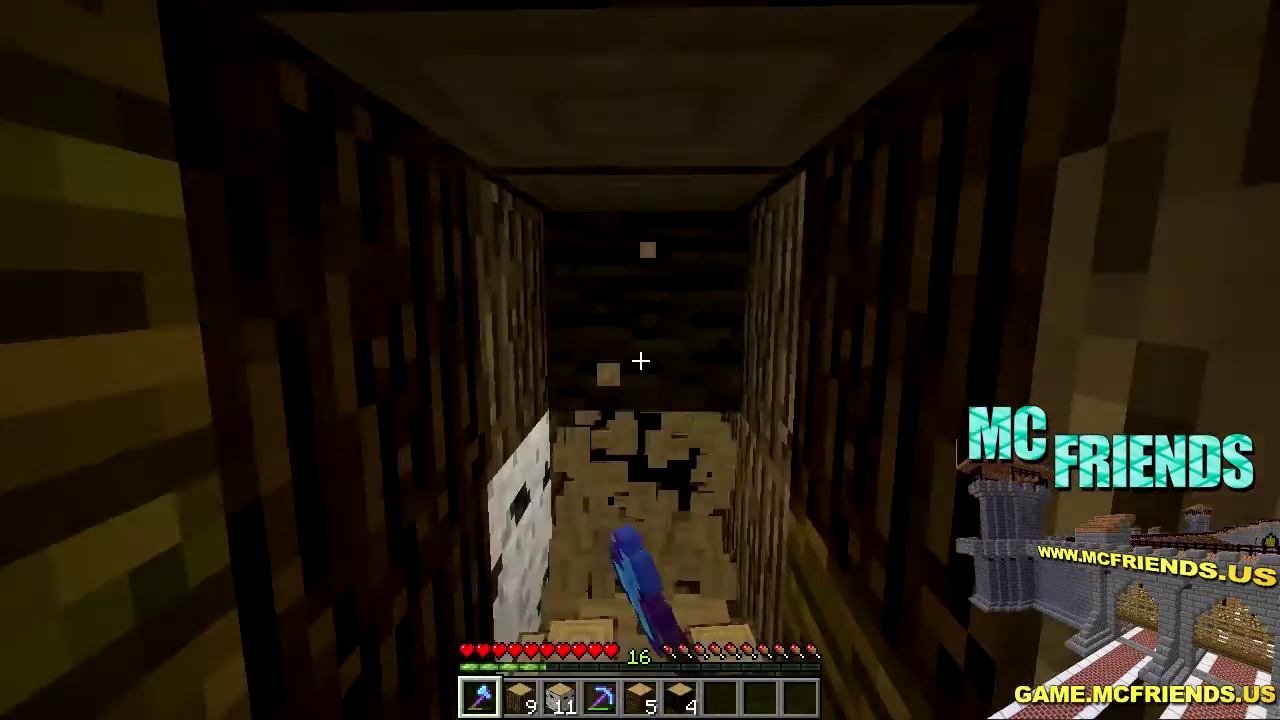
{"action": "left_click", "coordinate": [640, 360]}
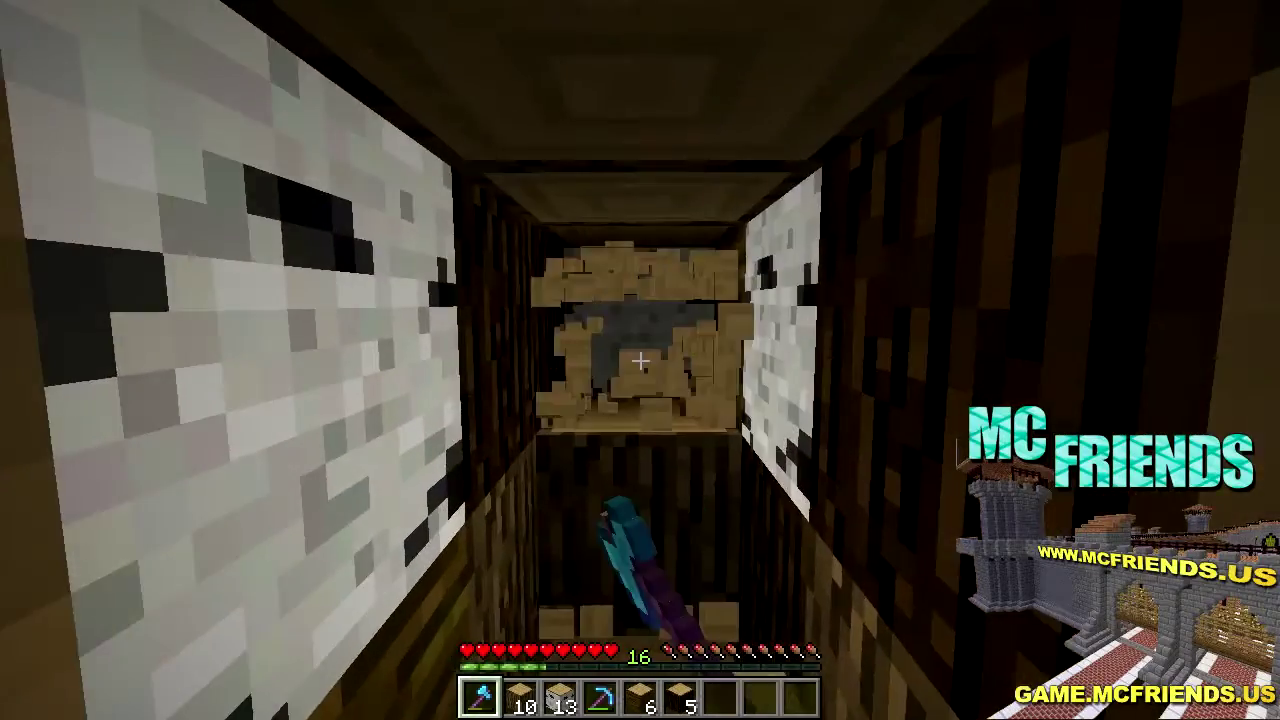
{"action": "left_click", "coordinate": [640, 360]}
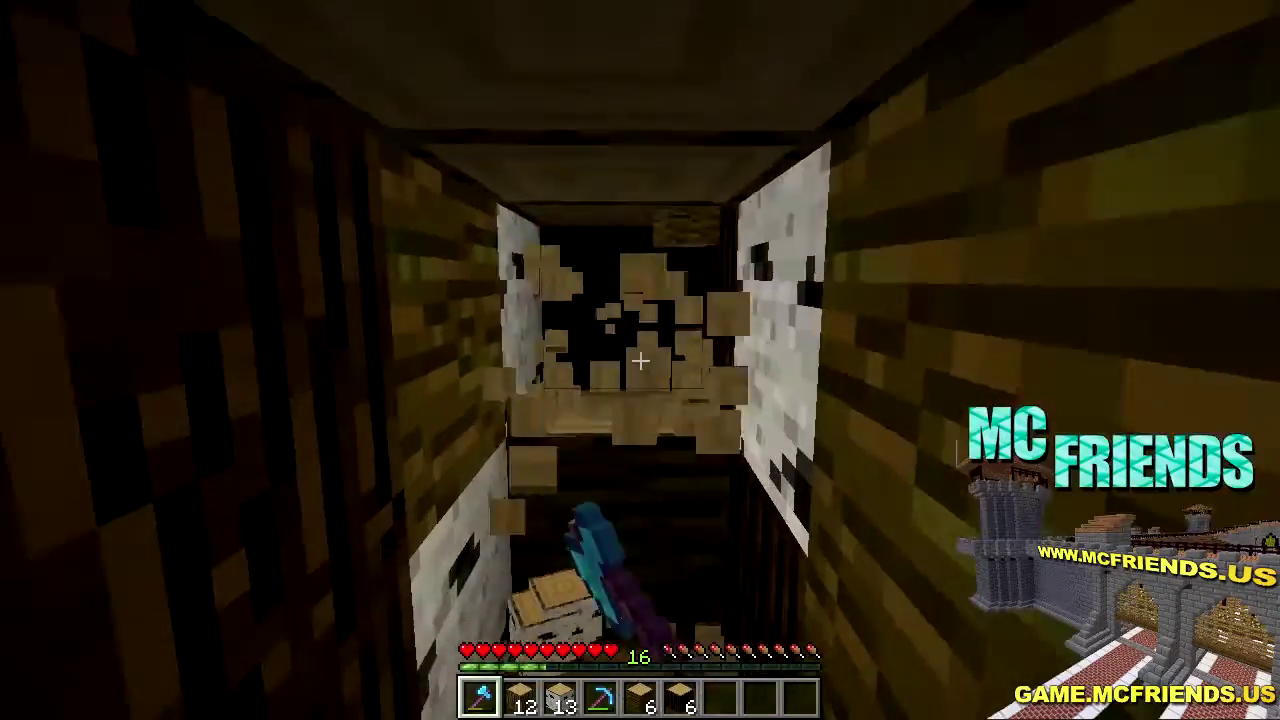
{"action": "left_click", "coordinate": [640, 360]}
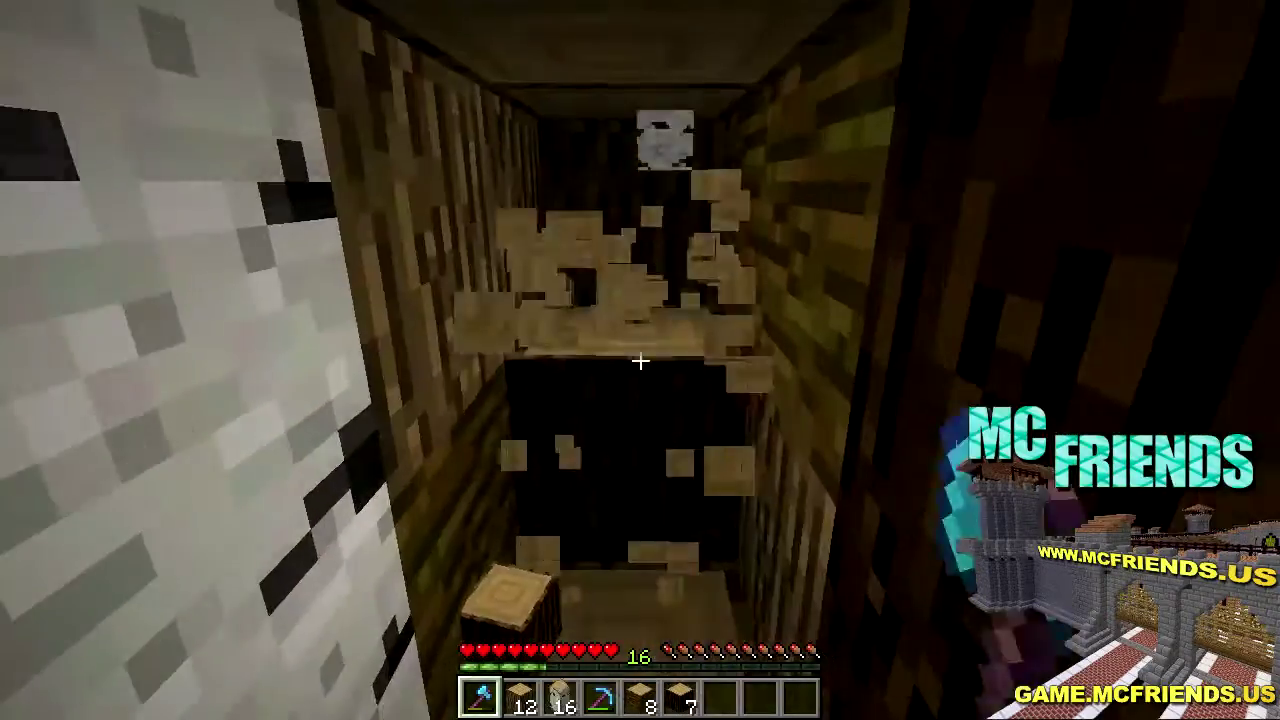
{"action": "left_click", "coordinate": [640, 360]}
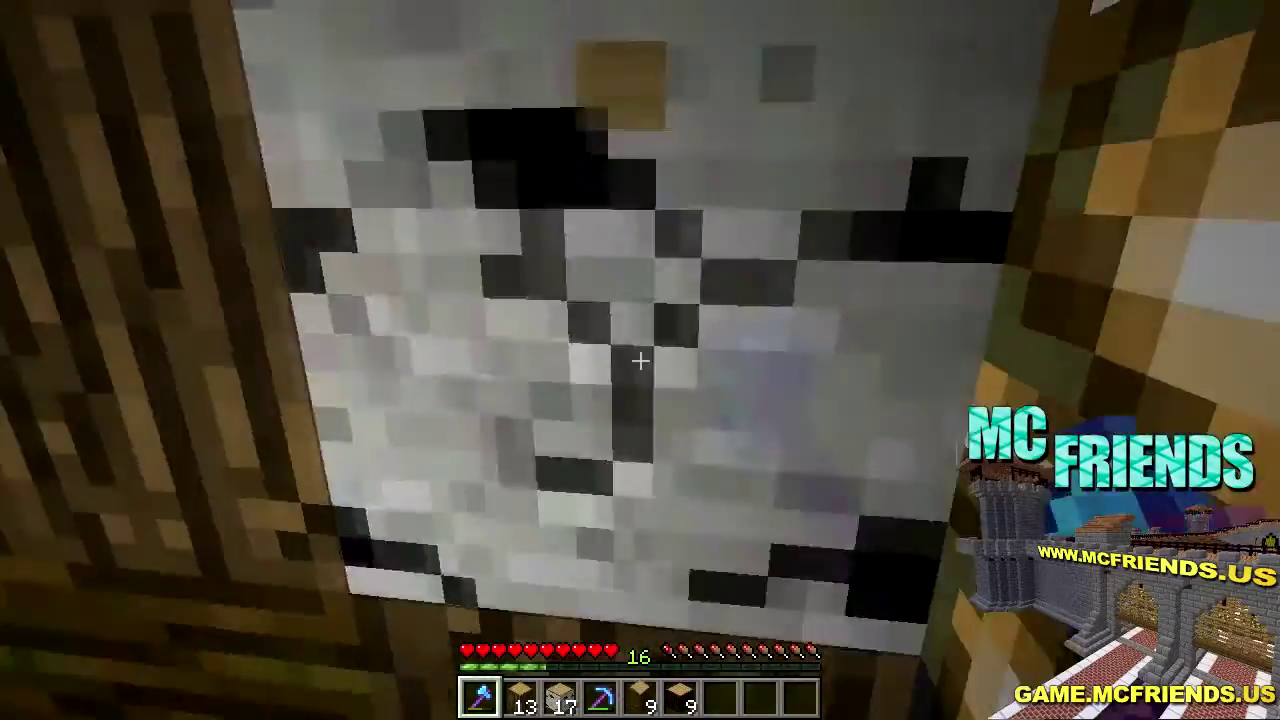
{"action": "left_click", "coordinate": [640, 360]}
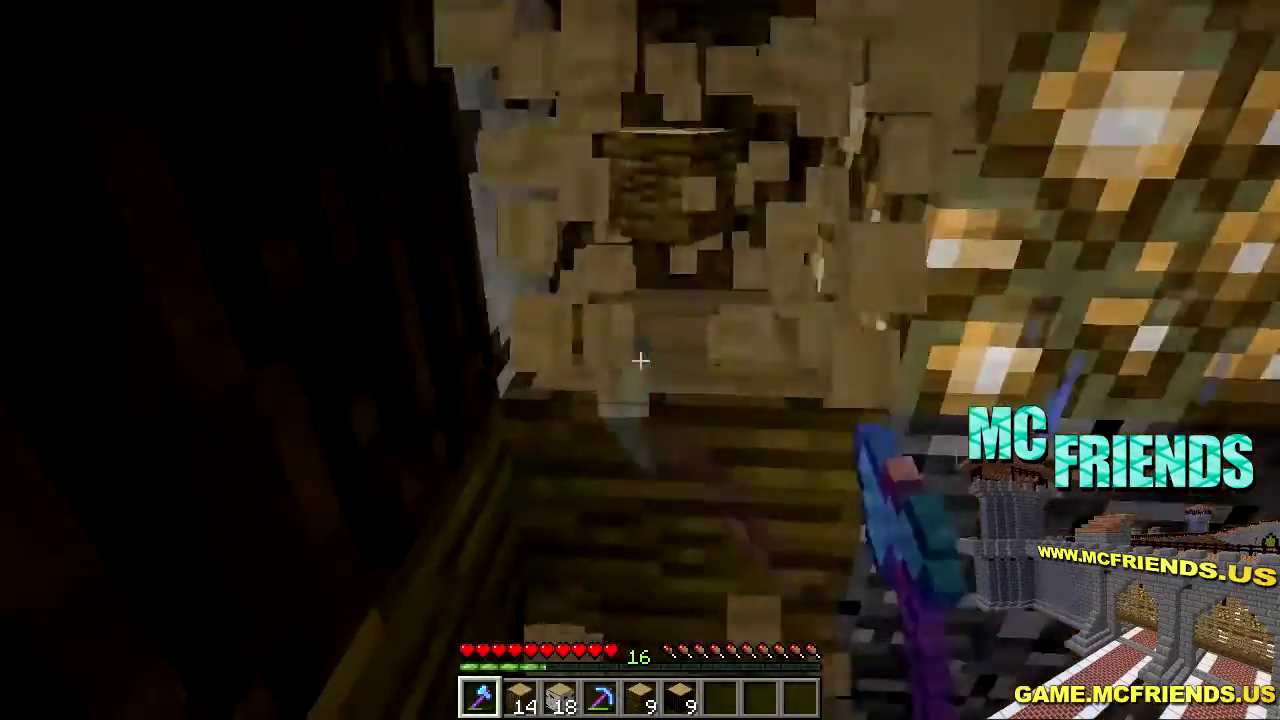
{"action": "left_click", "coordinate": [640, 360]}
{"action": "left_click", "coordinate": [640, 360]}
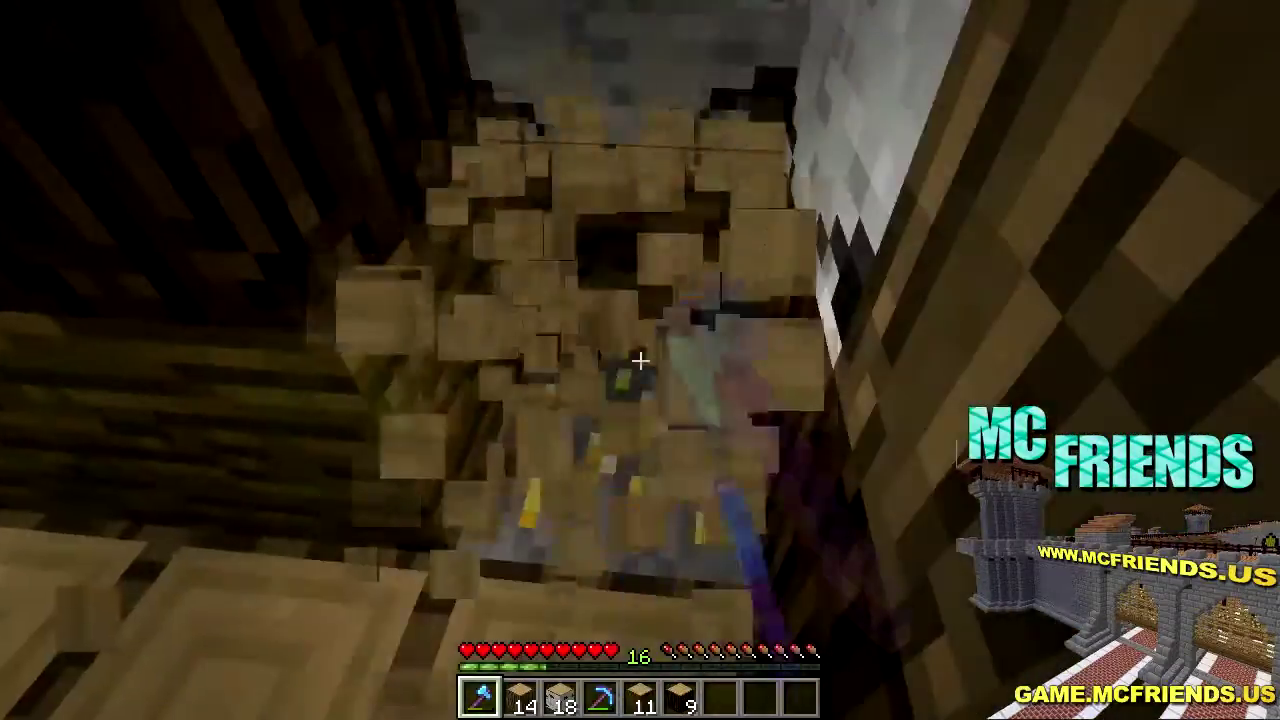
{"action": "left_click", "coordinate": [640, 360]}
- Mine the gold ore block in the tunnel floor with the diamond pickaxe
{"action": "scroll", "coordinate": [640, 360], "scroll_direction": "down", "scroll_amount": 3}
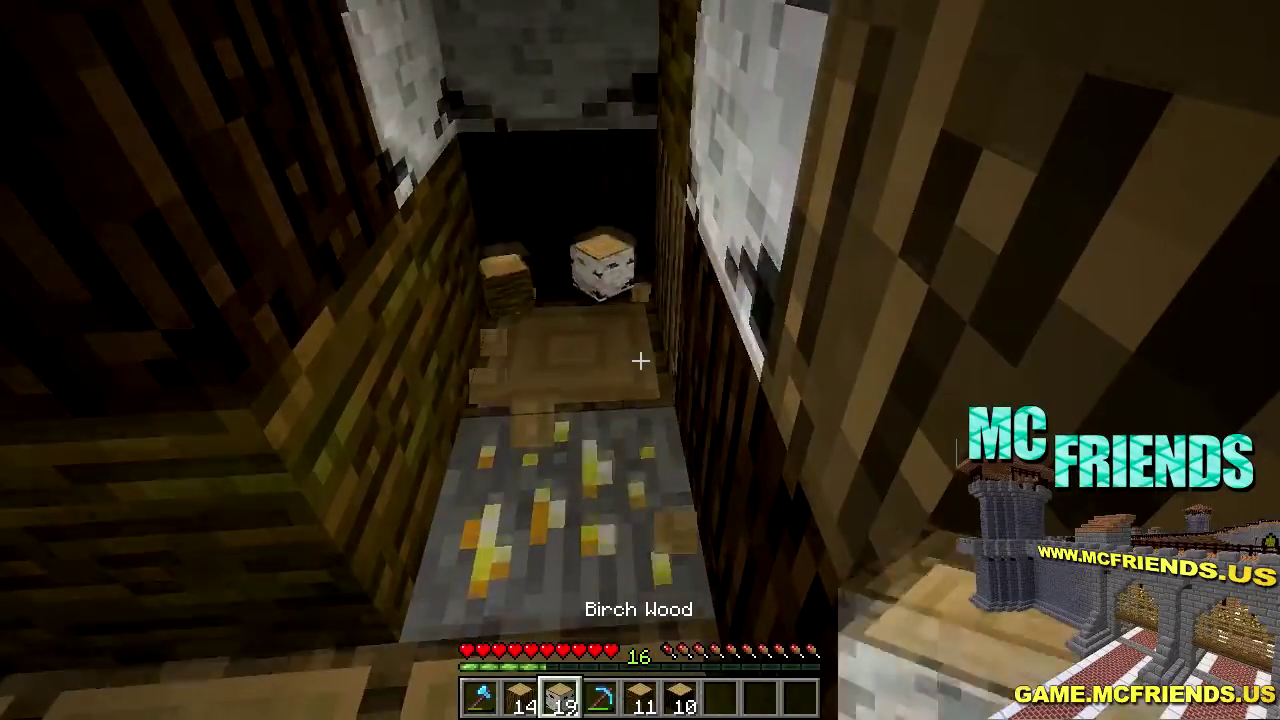
{"action": "left_click", "coordinate": [640, 360]}
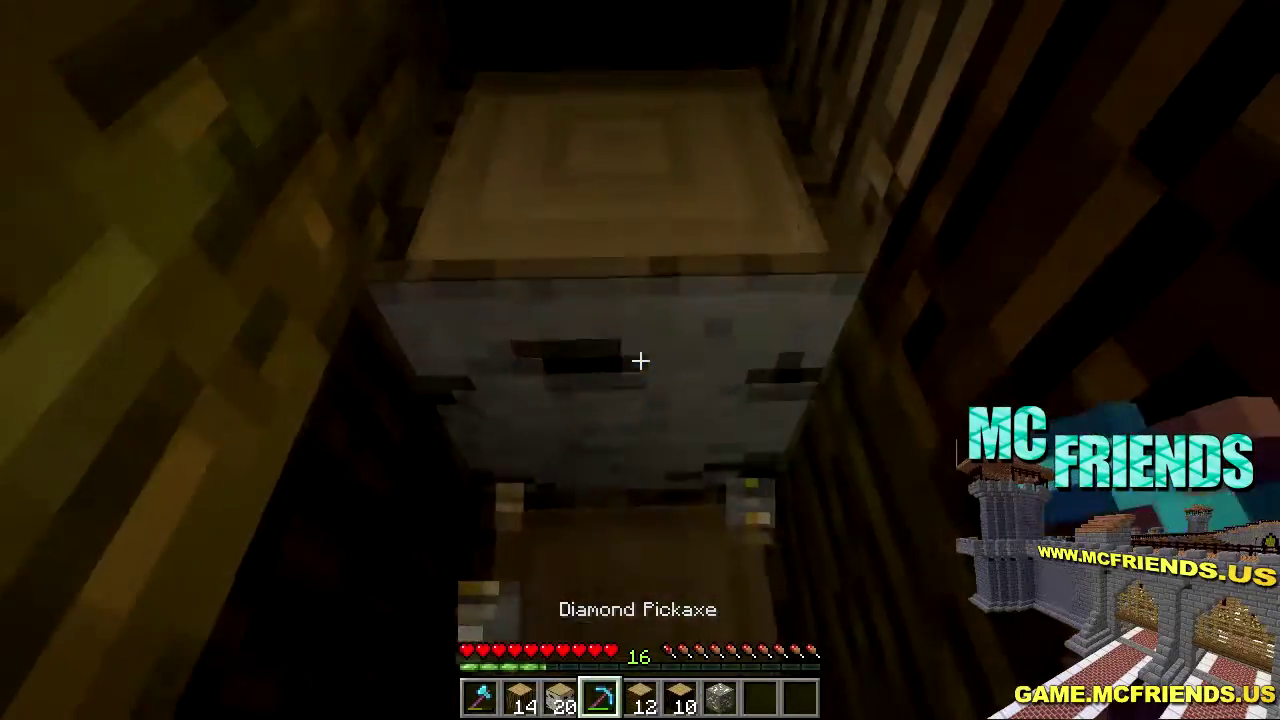
- Chop further into the log tunnel with the diamond axe, clearing the mixed logs ahead and collecting the dropped wood
{"action": "scroll", "coordinate": [640, 360], "scroll_direction": "down", "scroll_amount": 1}
{"action": "scroll", "coordinate": [640, 360], "scroll_direction": "down", "scroll_amount": 5}
{"action": "left_click", "coordinate": [640, 360]}
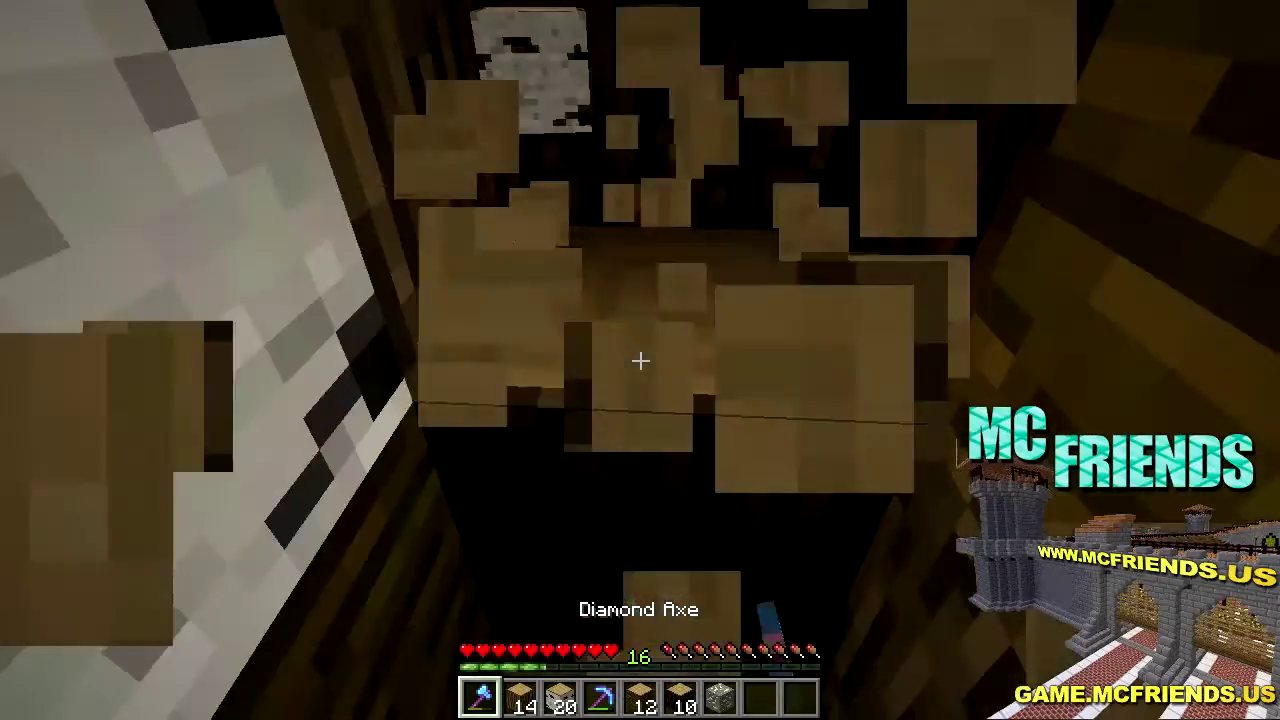
{"action": "left_click", "coordinate": [640, 360]}
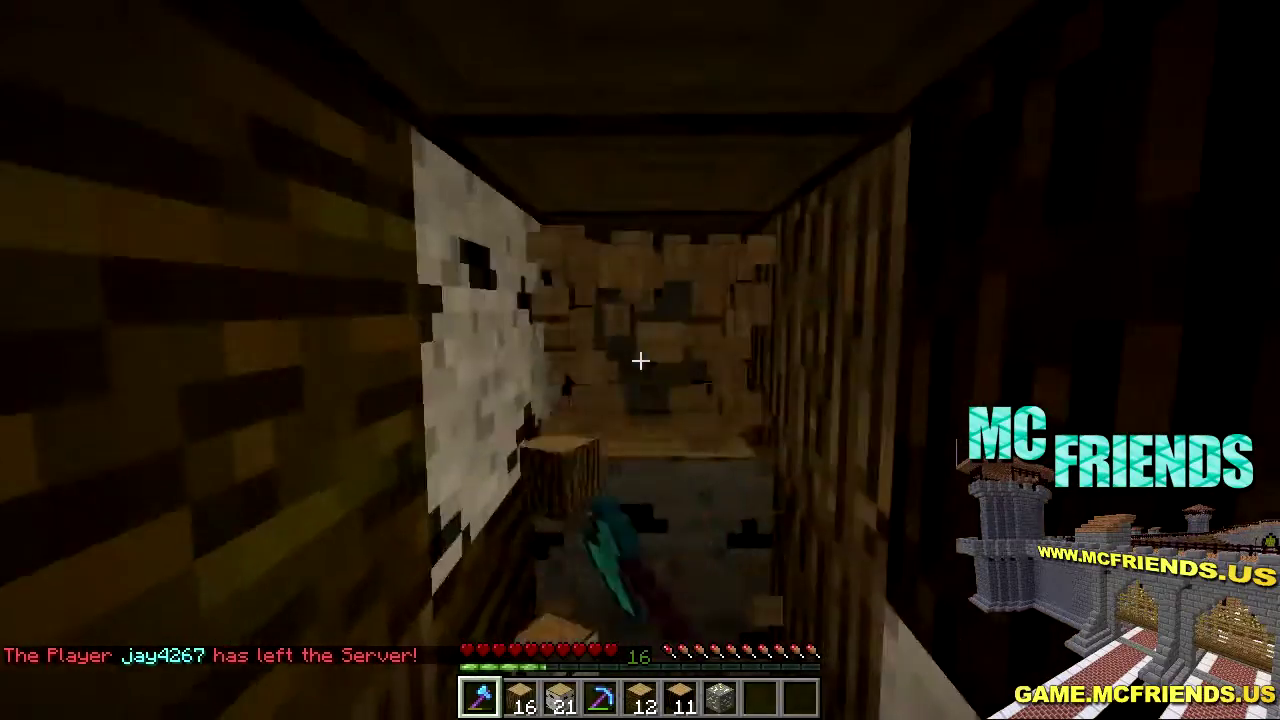
{"action": "left_click", "coordinate": [640, 360]}
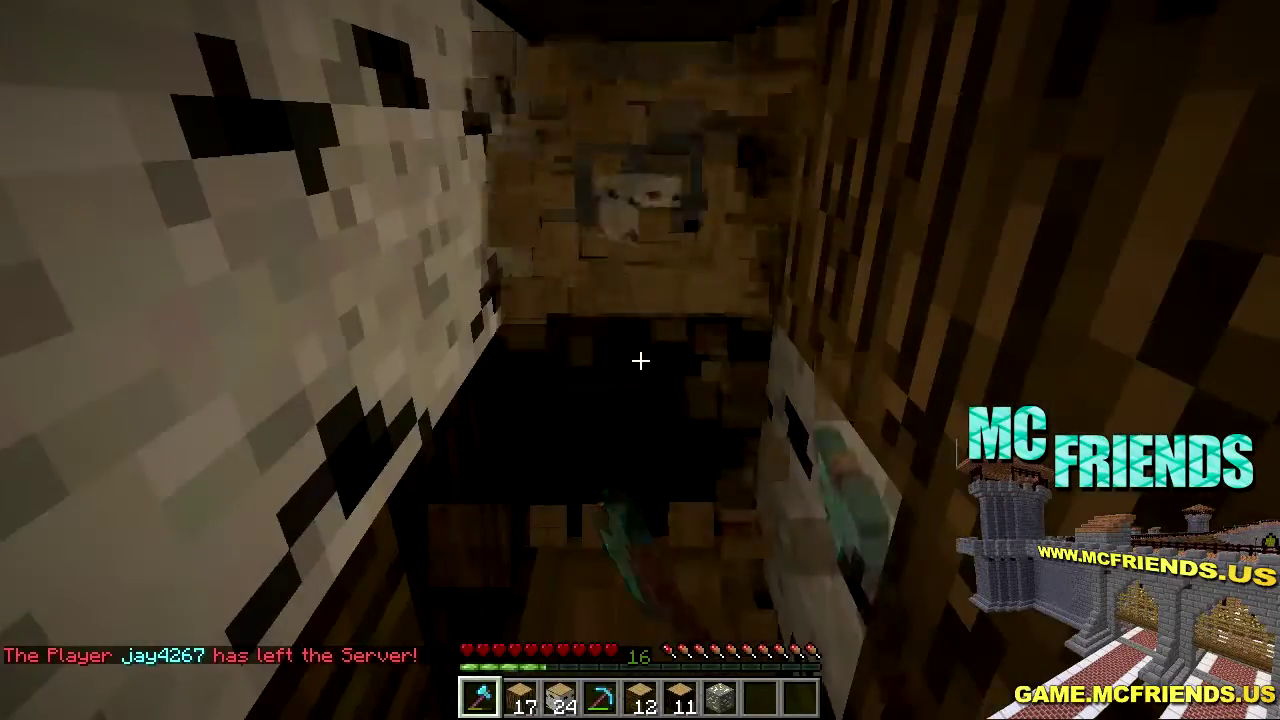
- Mine the diamond ore below the birch log in the tunnel wall with the diamond pickaxe, and return to the diamond axe
{"action": "scroll", "coordinate": [640, 360], "scroll_direction": "down", "scroll_amount": 3}
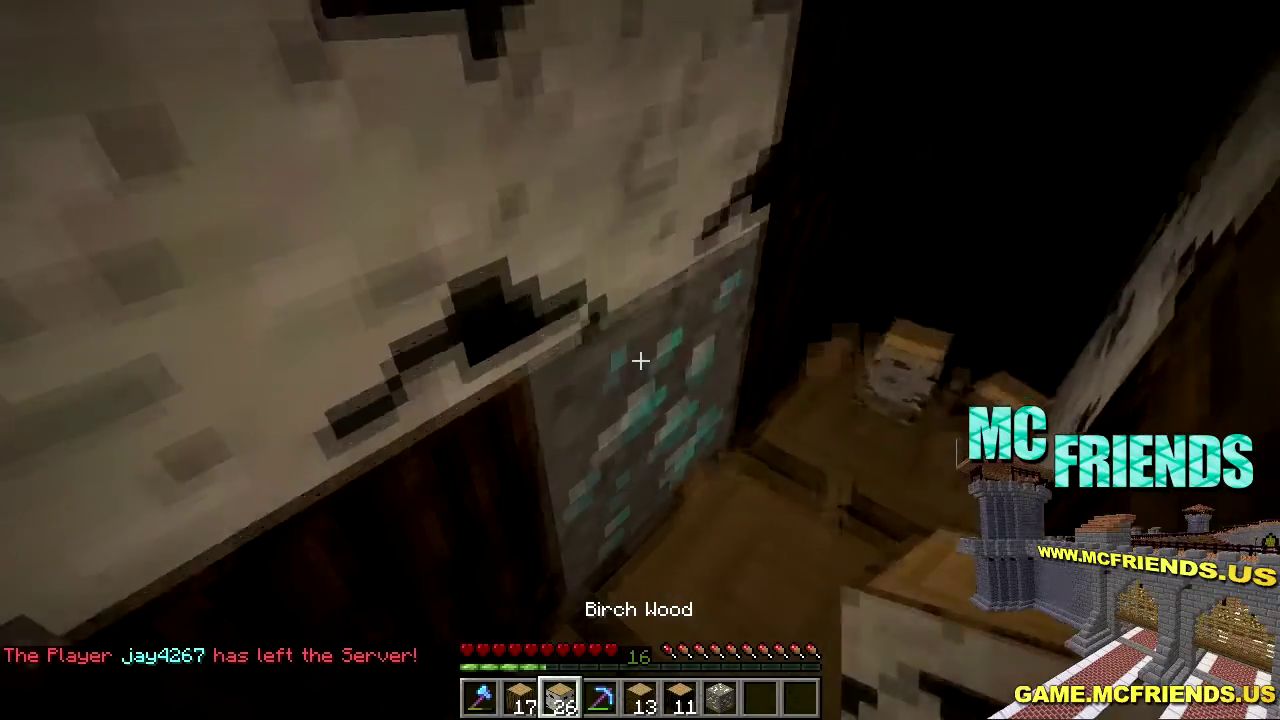
{"action": "left_click", "coordinate": [640, 360]}
{"action": "scroll", "coordinate": [640, 360], "scroll_direction": "up", "scroll_amount": 3}
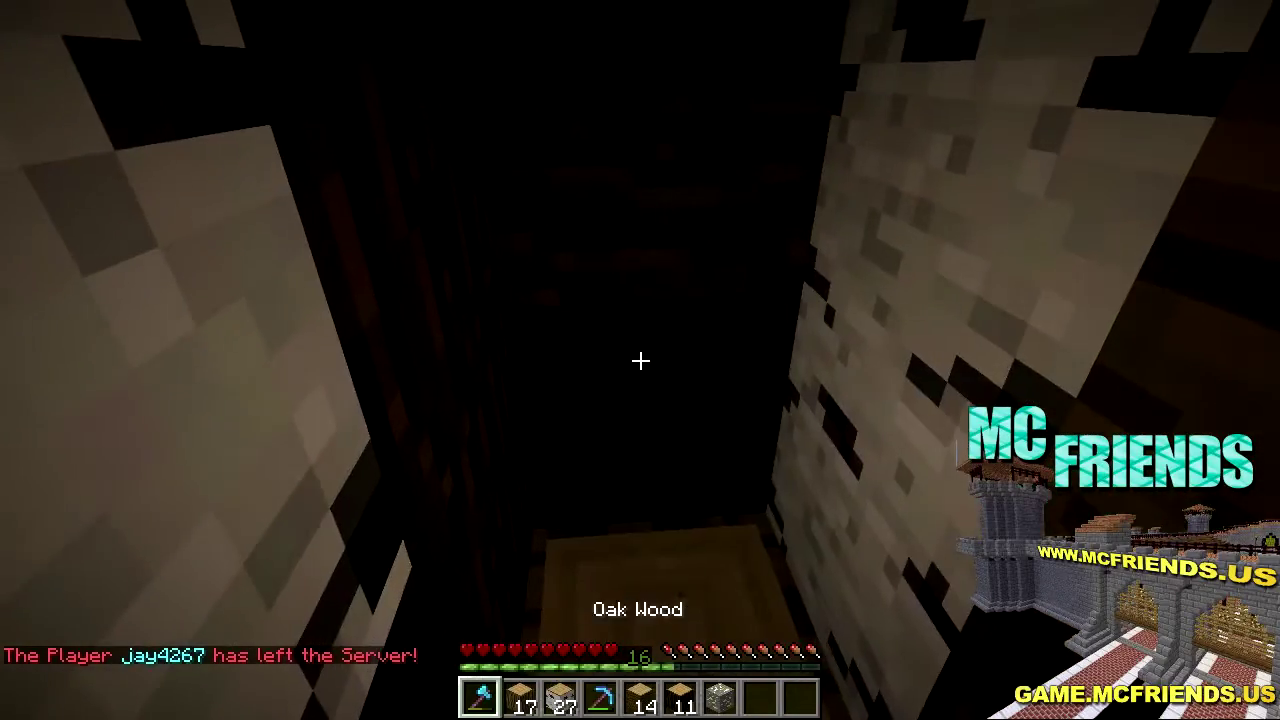
- Chop forward to the next diamond ore in the tunnel wall and mine it with the diamond pickaxe
{"action": "left_click", "coordinate": [640, 360]}
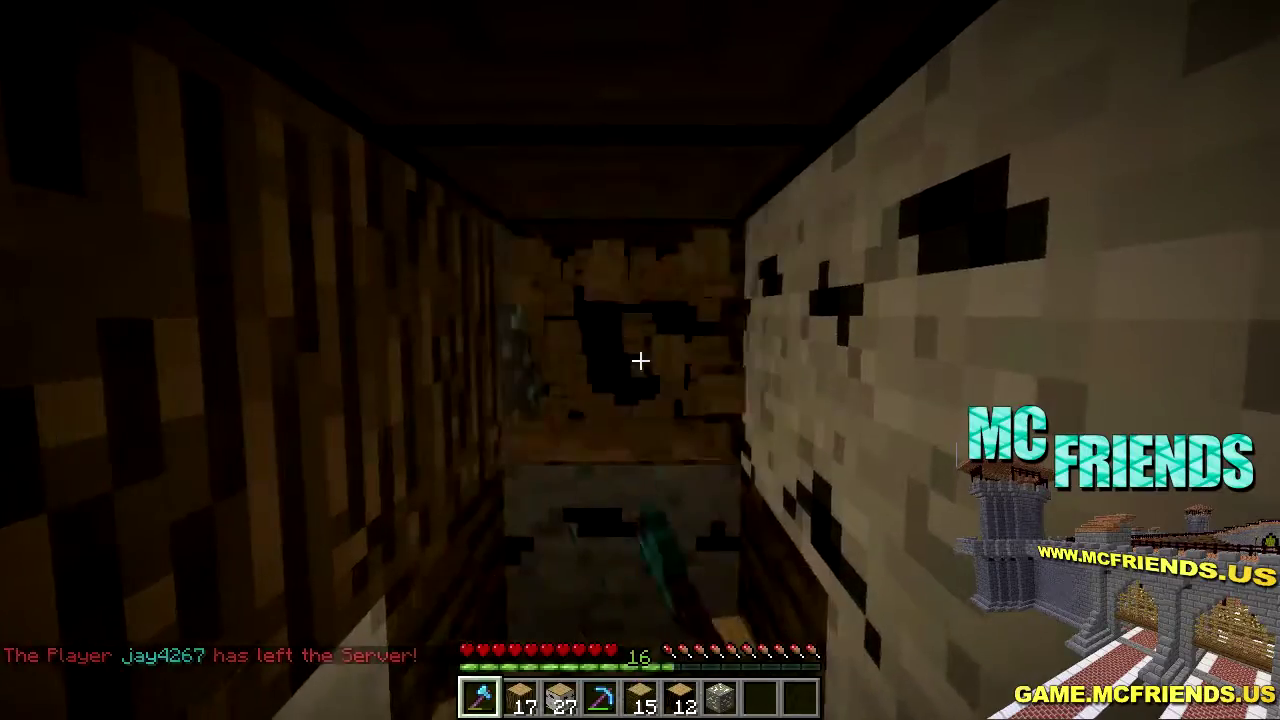
{"action": "left_click", "coordinate": [640, 360]}
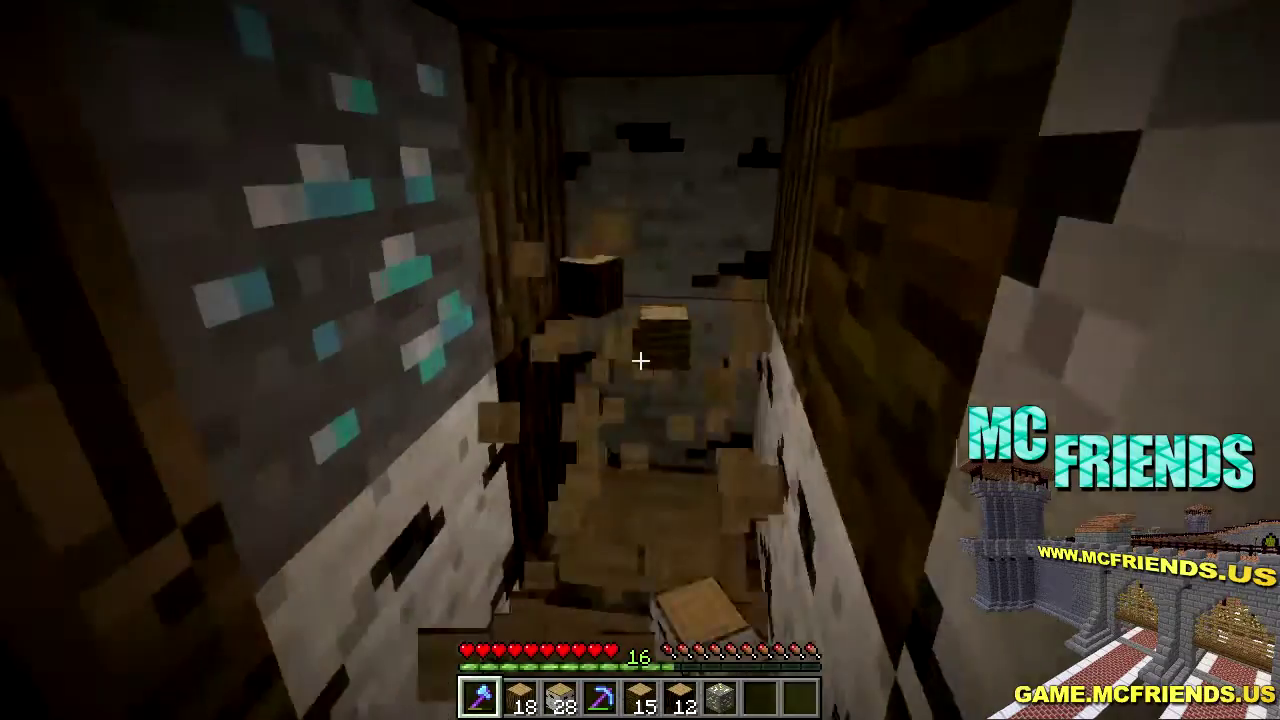
{"action": "scroll", "coordinate": [640, 360], "scroll_direction": "down", "scroll_amount": 3}
{"action": "left_click", "coordinate": [640, 360]}
{"action": "scroll", "coordinate": [640, 360], "scroll_direction": "up", "scroll_amount": 3}
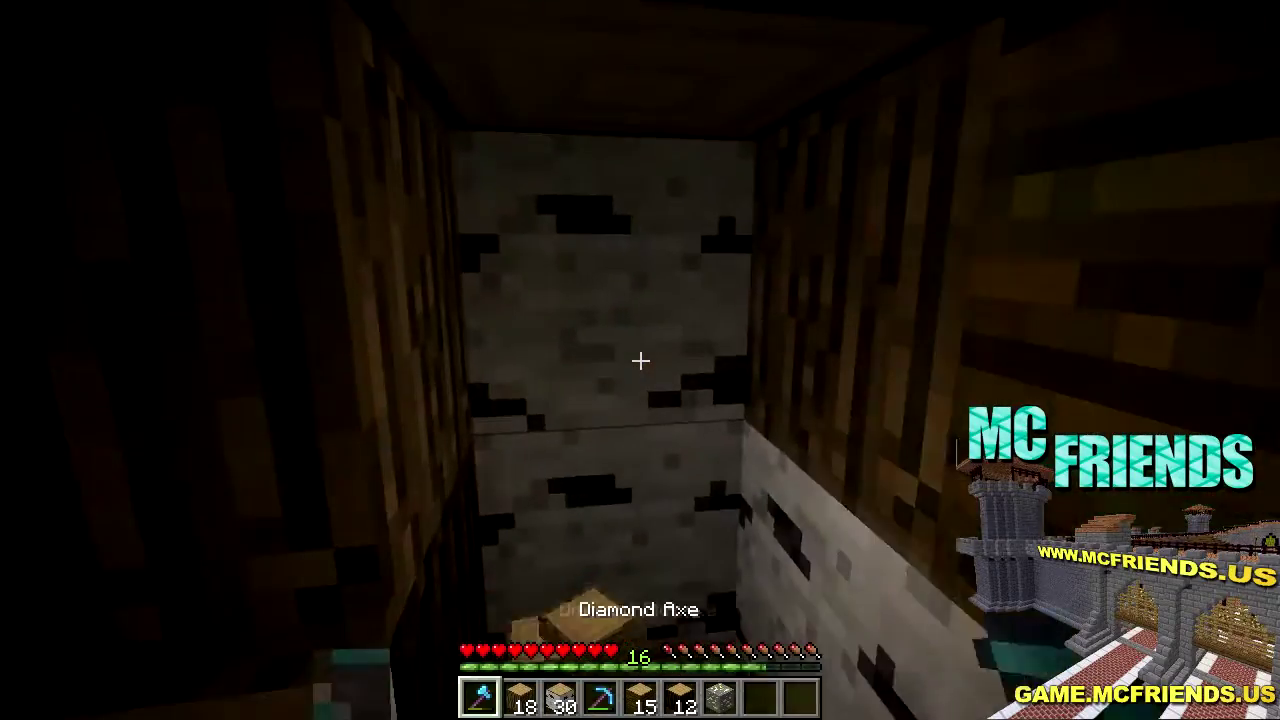
- Chop through the remaining logs past the glowstone wall with the diamond axe, extending the tunnel and gathering the wood
{"action": "left_click", "coordinate": [640, 360]}
{"action": "left_click", "coordinate": [640, 360]}
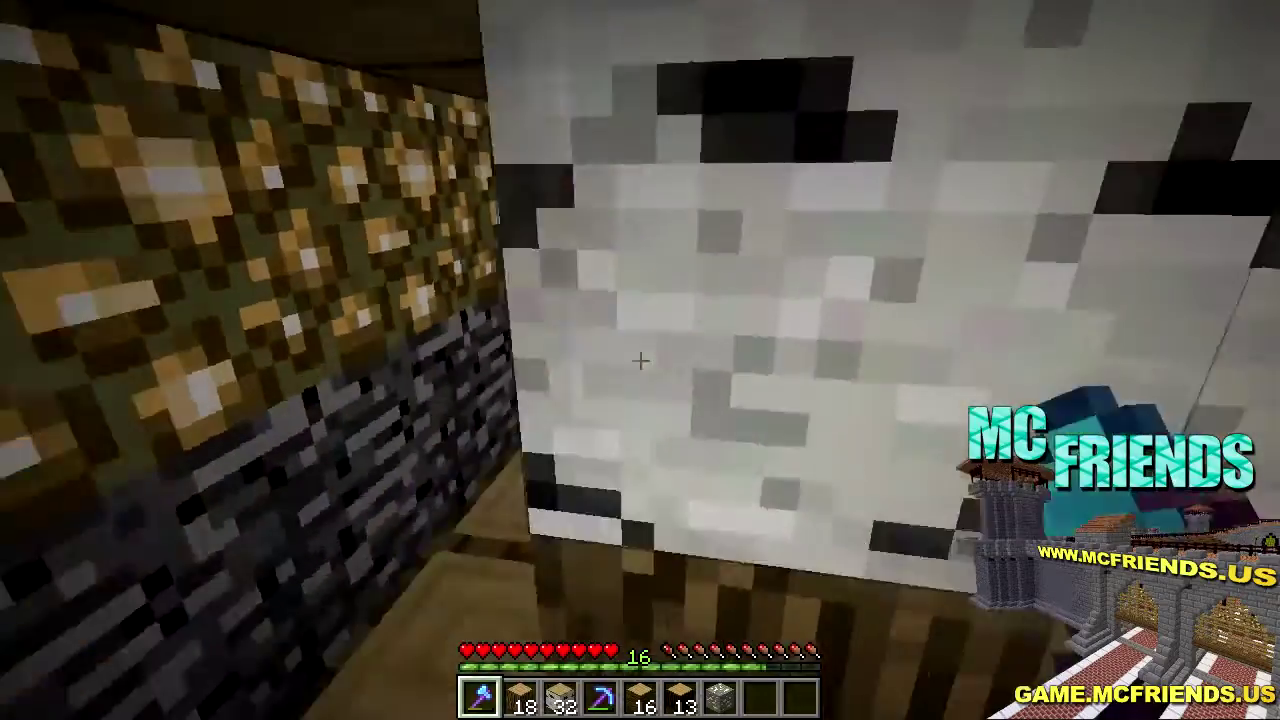
{"action": "left_click", "coordinate": [640, 360]}
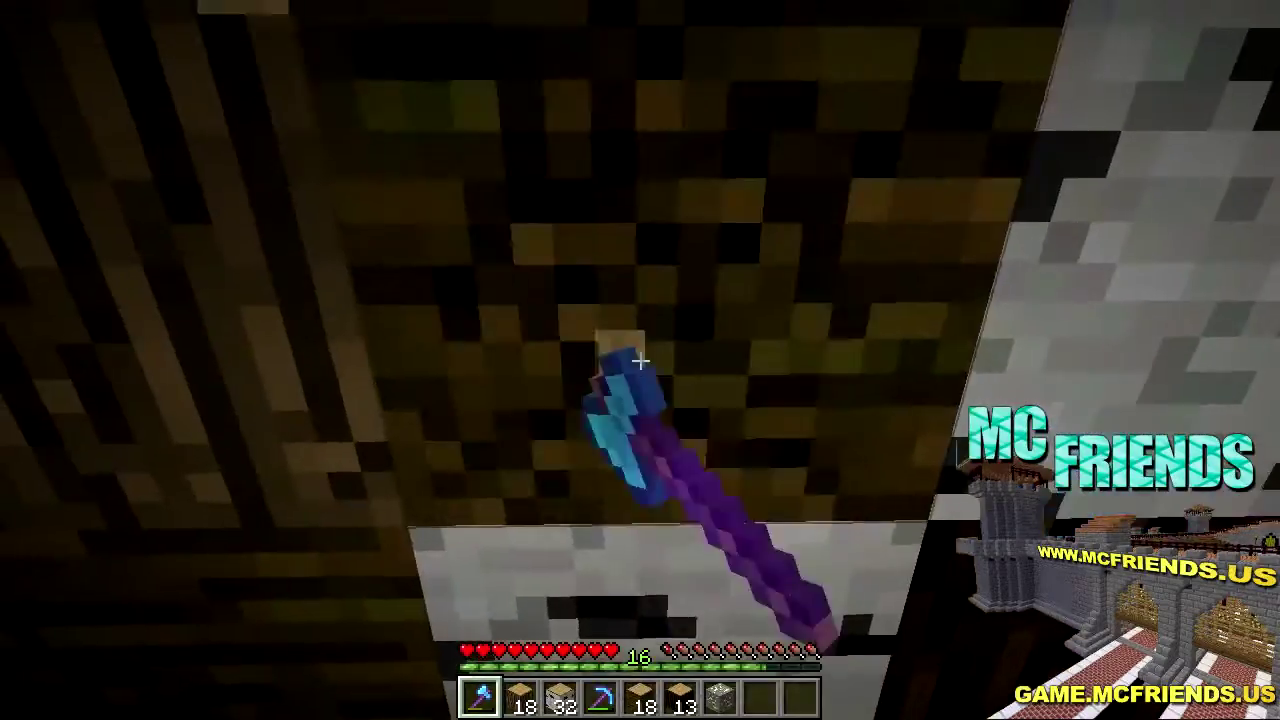
{"action": "left_click", "coordinate": [640, 360]}
{"action": "left_click", "coordinate": [640, 360]}
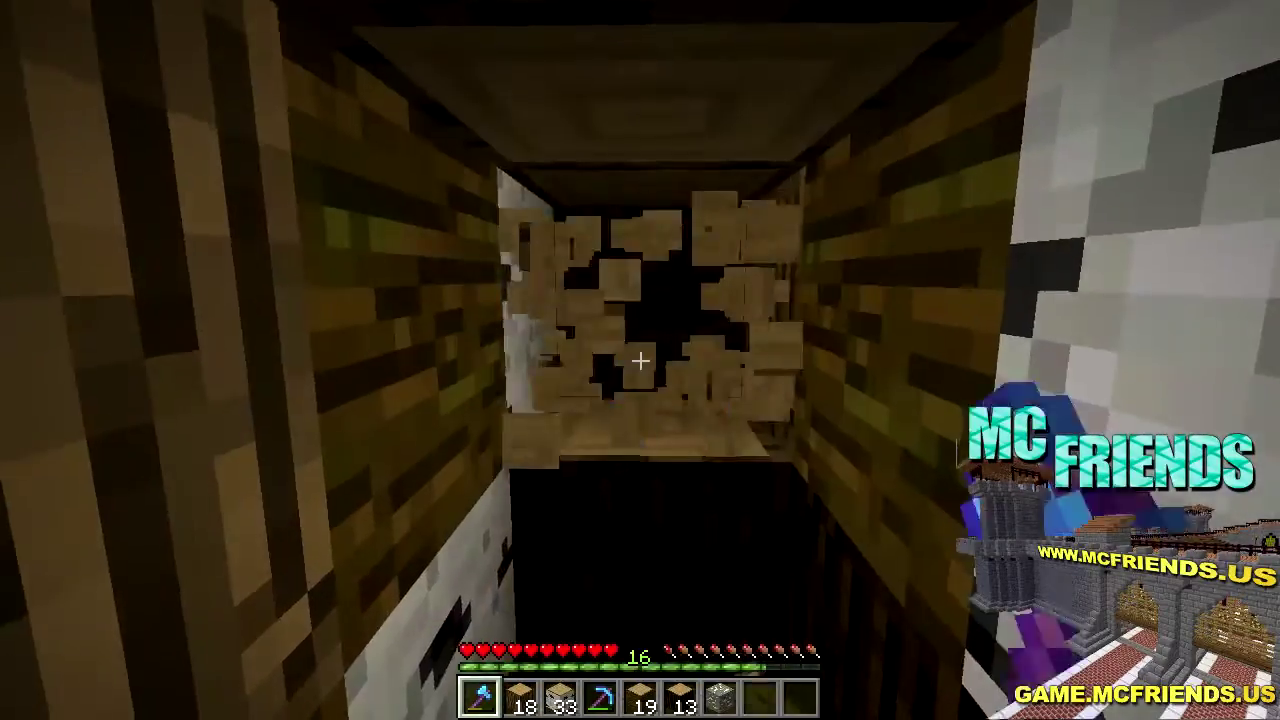
{"action": "left_click", "coordinate": [640, 360]}
{"action": "left_click", "coordinate": [640, 360]}
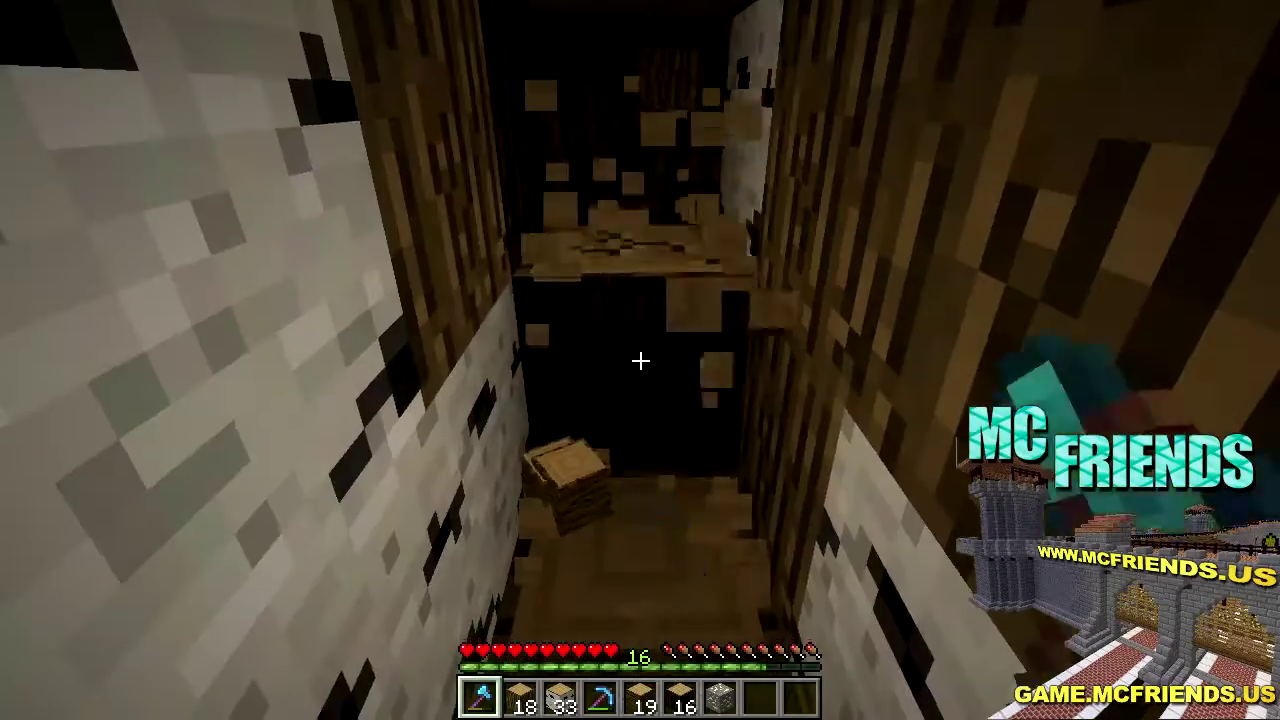
{"action": "left_click", "coordinate": [640, 360]}
{"action": "left_click", "coordinate": [640, 360]}
{"action": "left_click", "coordinate": [640, 360]}
{"action": "left_click", "coordinate": [640, 360]}
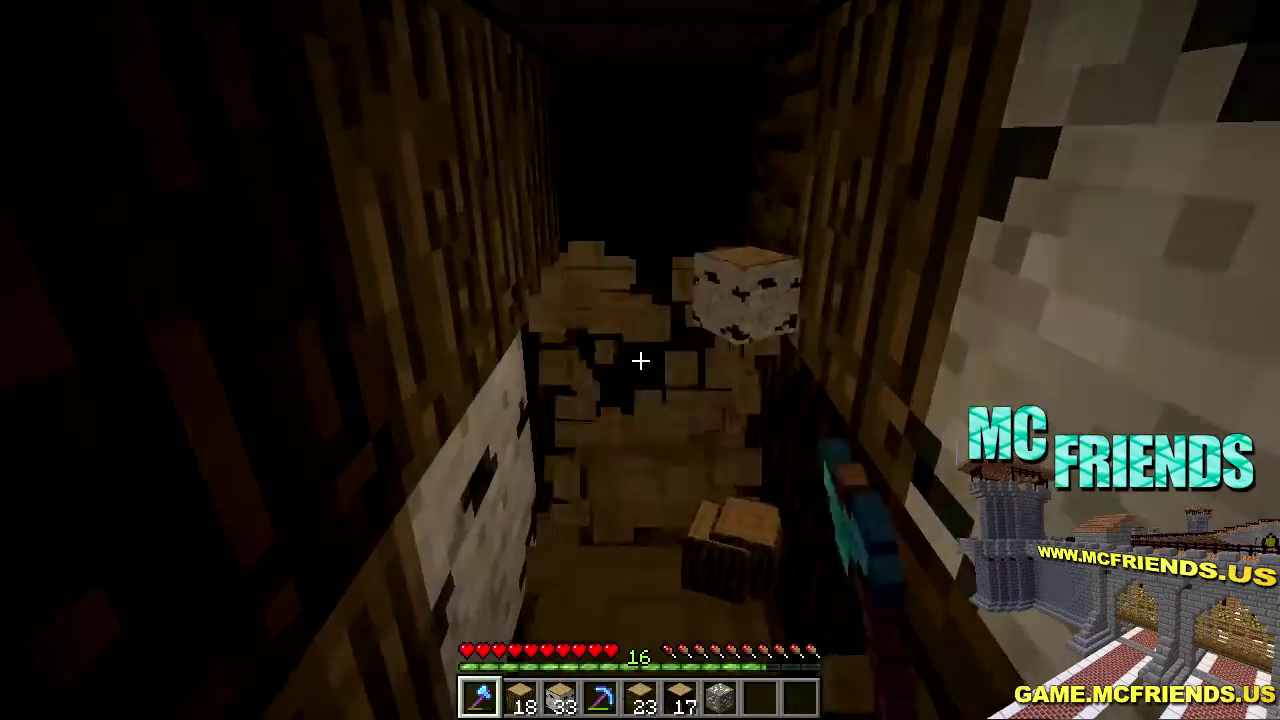
{"action": "left_click", "coordinate": [640, 360]}
{"action": "left_click", "coordinate": [640, 360]}
{"action": "left_click", "coordinate": [640, 360]}
{"action": "left_click", "coordinate": [640, 360]}
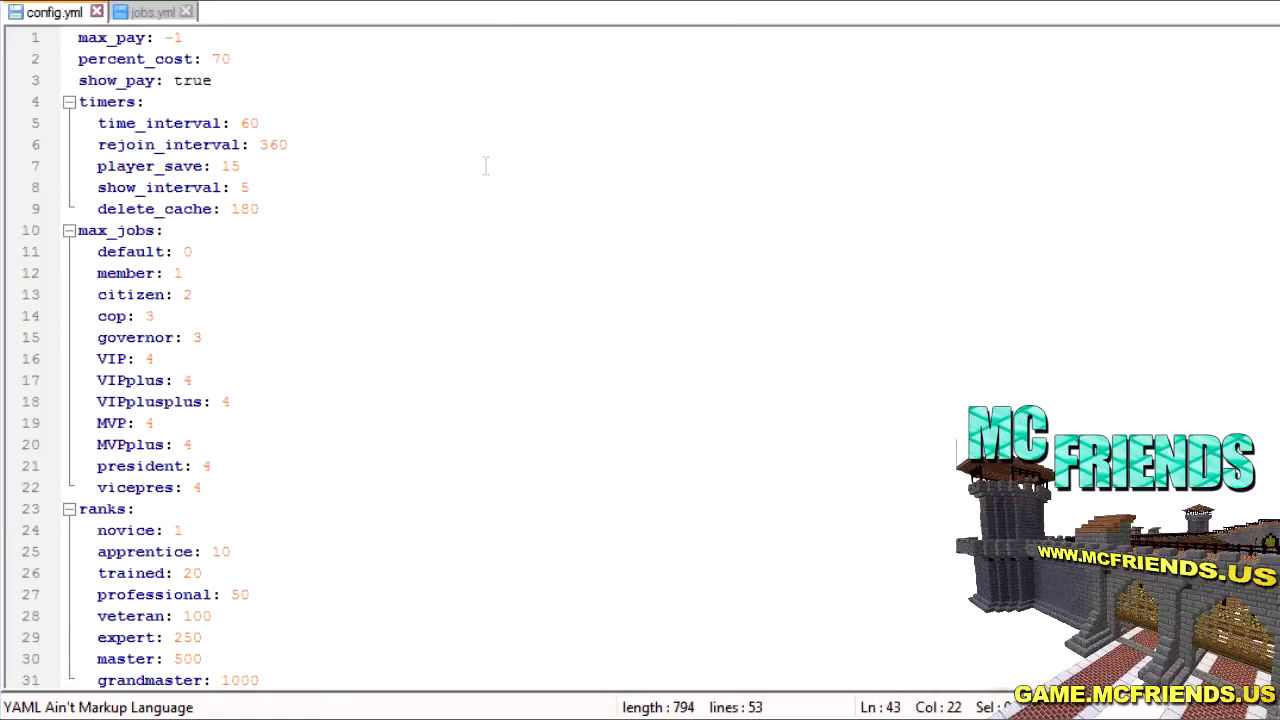
- Switch to config.yml in Notepad++, look over its opening settings, and highlight the max_pay line
{"action": "left_click", "coordinate": [232, 60]}
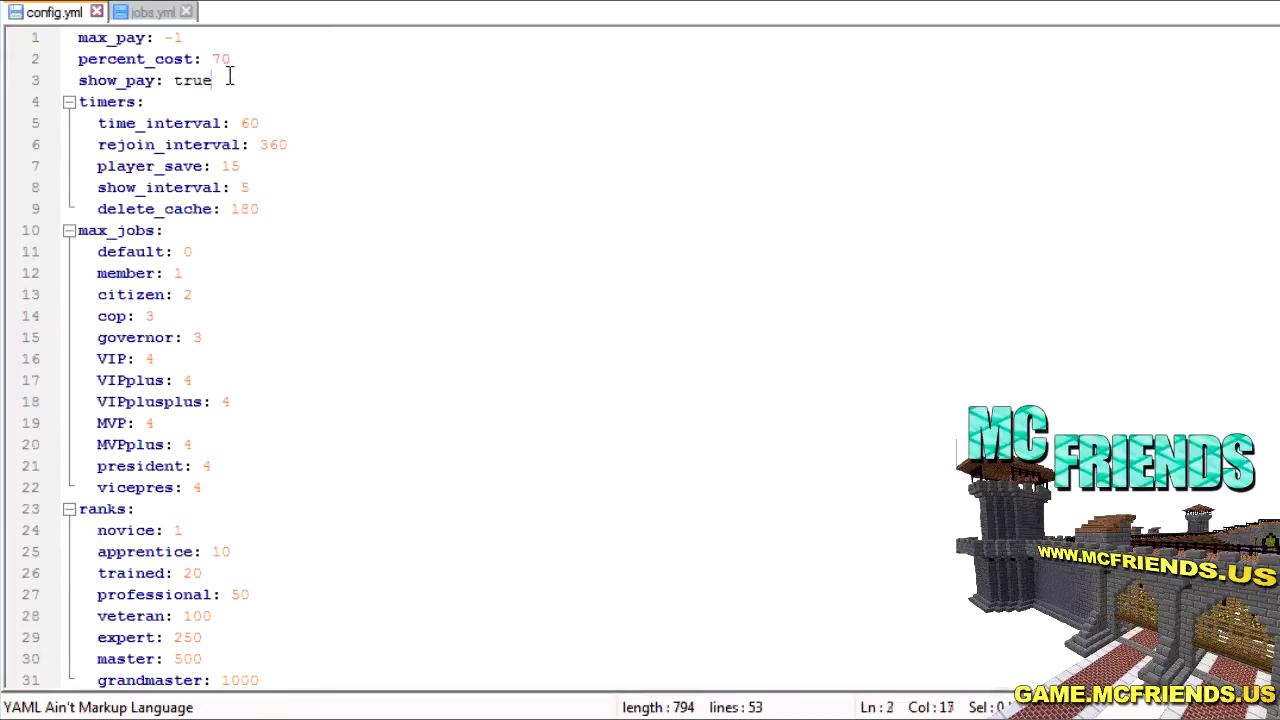
{"action": "left_click", "coordinate": [229, 76]}
{"action": "scroll", "coordinate": [287, 203], "scroll_direction": "down", "scroll_amount": 3}
{"action": "scroll", "coordinate": [286, 200], "scroll_direction": "up", "scroll_amount": 3}
{"action": "left_click_drag", "start_coordinate": [86, 37], "coordinate": [200, 40]}
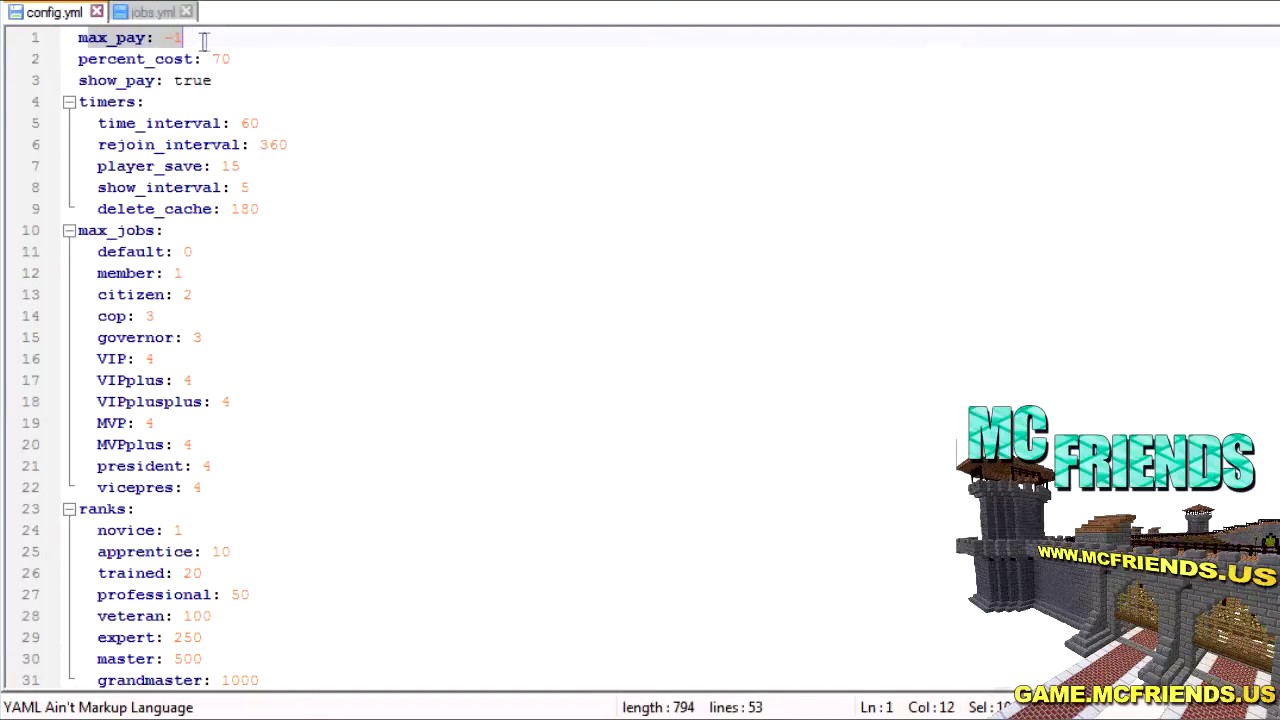
{"action": "left_click", "coordinate": [200, 40]}
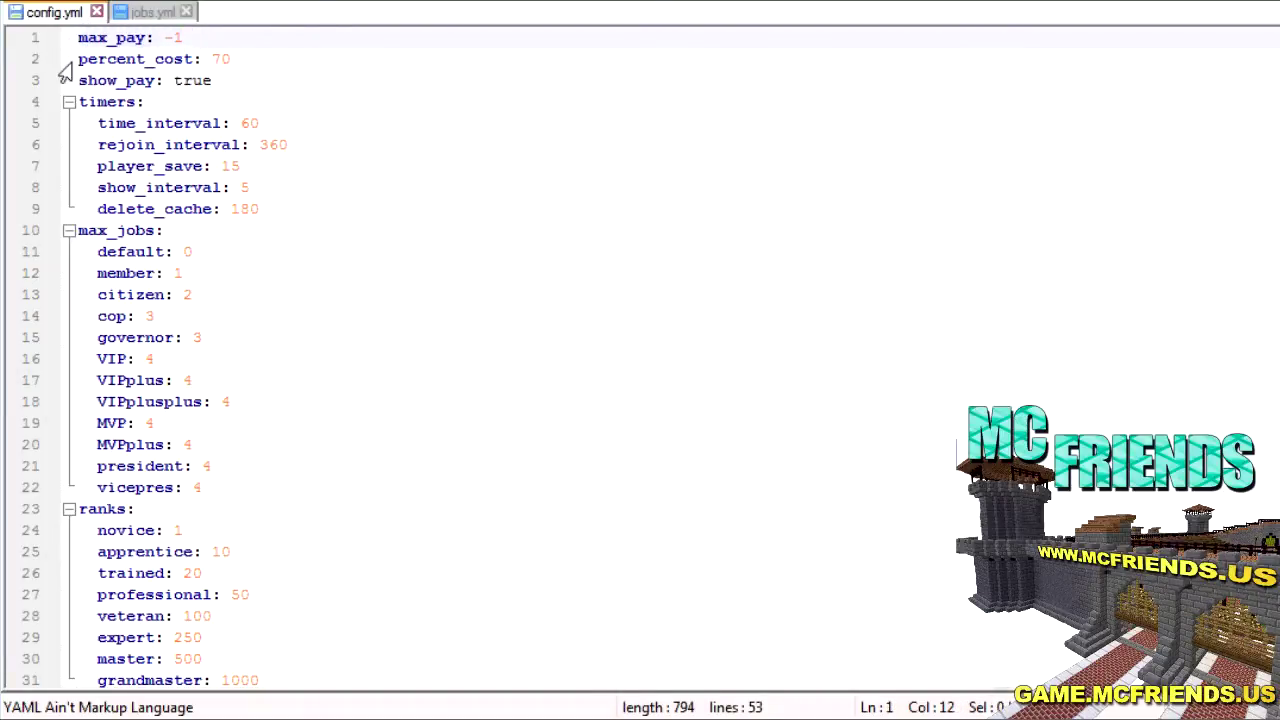
- Highlight the percent_cost line in config.yml and single out its value
{"action": "left_click_drag", "start_coordinate": [79, 58], "coordinate": [248, 58]}
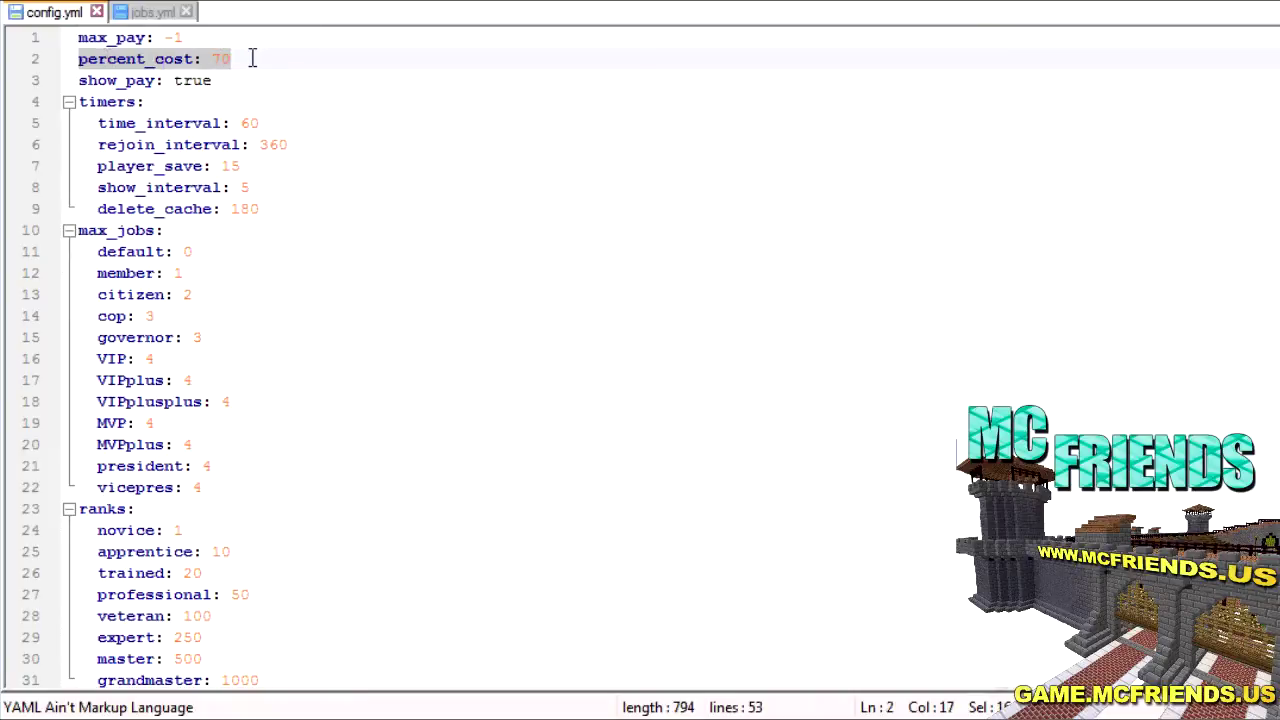
{"action": "left_click", "coordinate": [242, 58]}
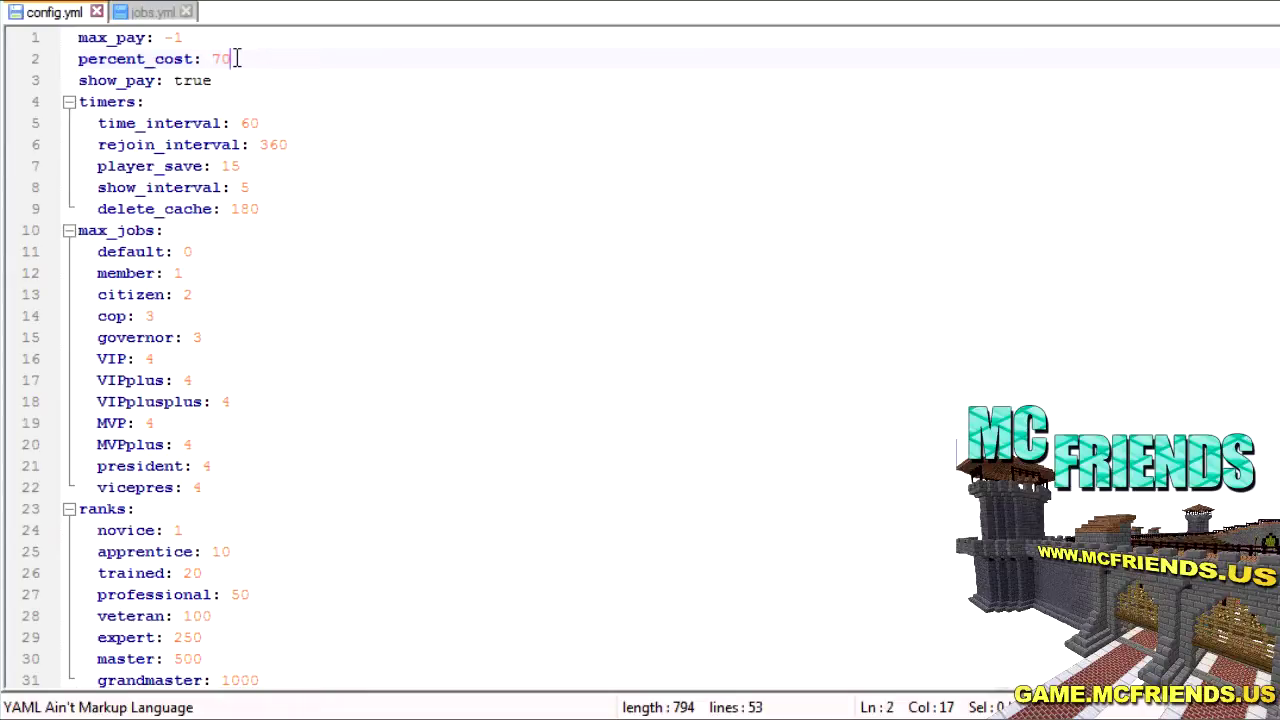
{"action": "left_click_drag", "start_coordinate": [237, 58], "coordinate": [212, 60]}
{"action": "left_click", "coordinate": [252, 62]}
{"action": "left_click_drag", "start_coordinate": [239, 58], "coordinate": [211, 58]}
{"action": "left_click", "coordinate": [239, 59]}
- Examine the show_pay setting and highlight the time_interval entry under timers
{"action": "left_click", "coordinate": [225, 89]}
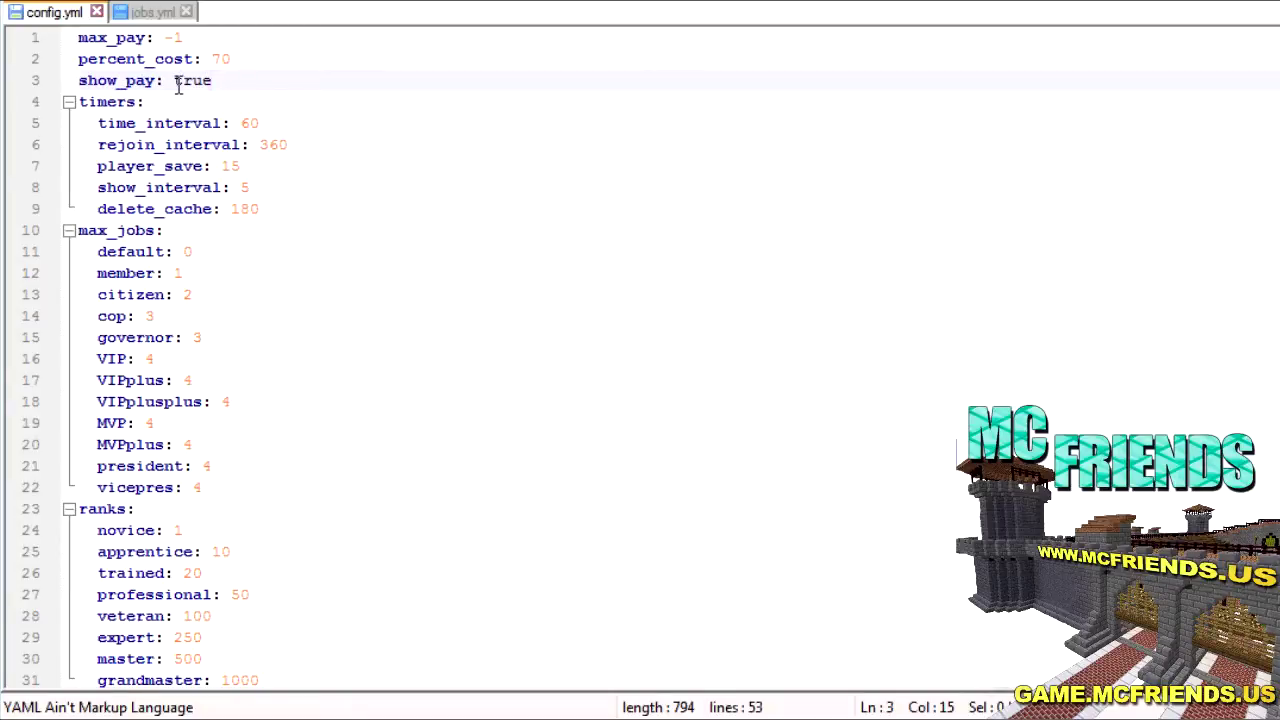
{"action": "left_click", "coordinate": [266, 123]}
{"action": "left_click_drag", "start_coordinate": [266, 123], "coordinate": [158, 123]}
{"action": "left_click", "coordinate": [259, 123]}
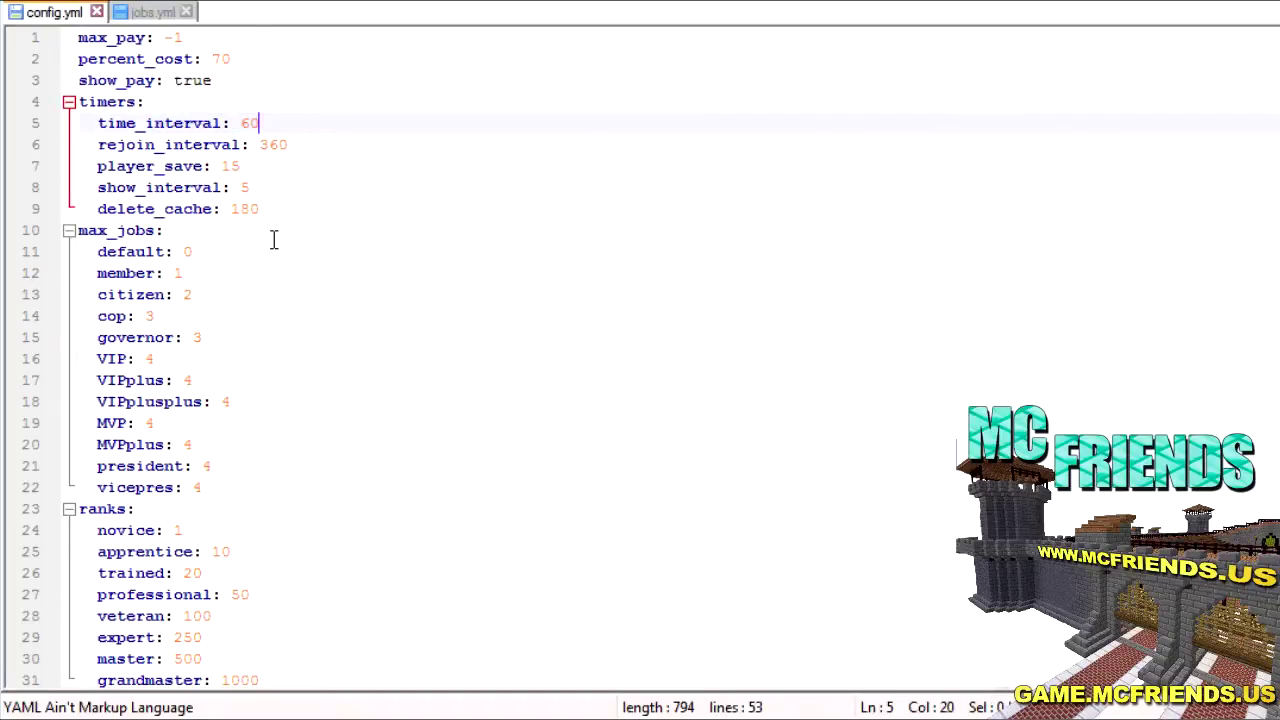
- Highlight the max_jobs heading to introduce the job limits per group
{"action": "left_click", "coordinate": [160, 231]}
{"action": "triple_click", "coordinate": [152, 234]}
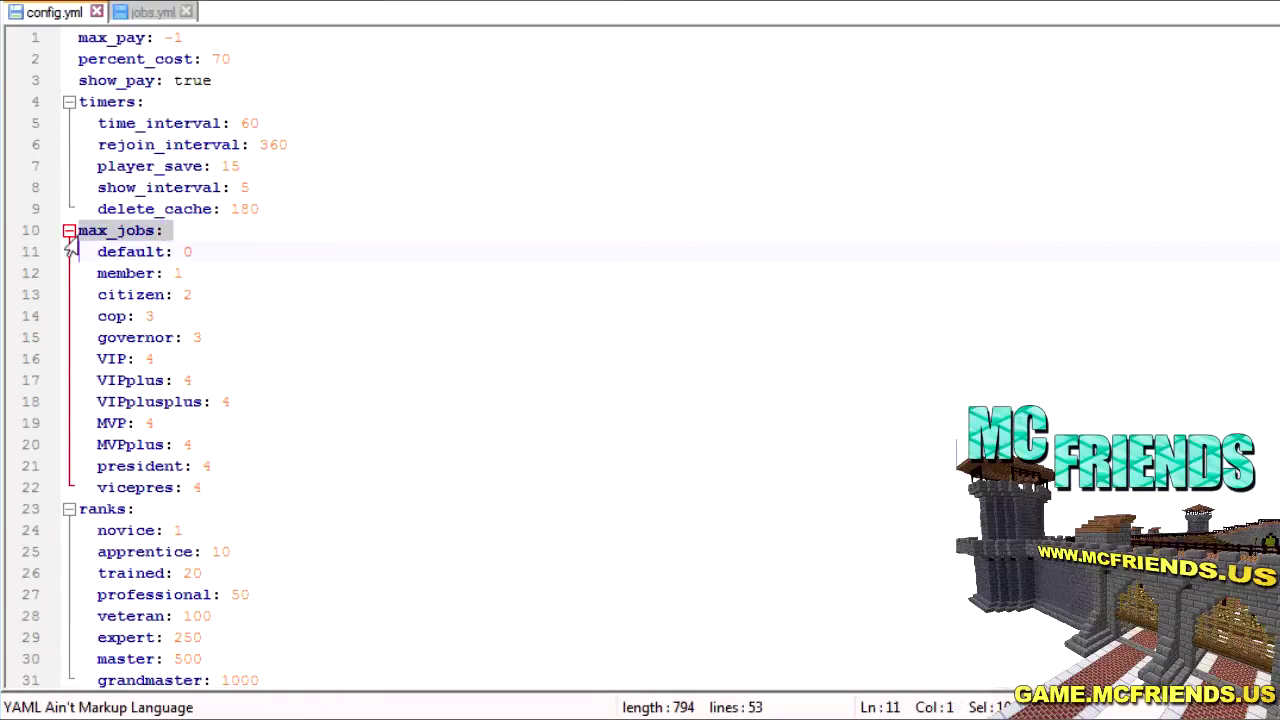
{"action": "left_click", "coordinate": [148, 232]}
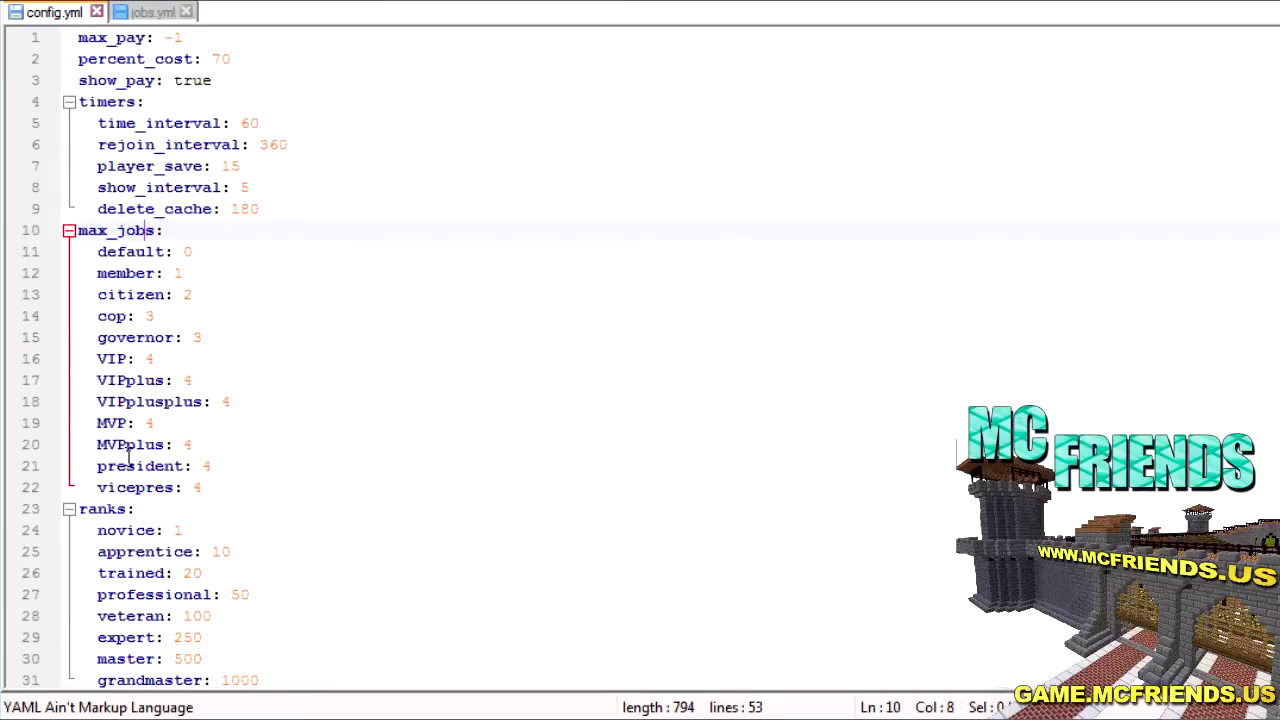
- Highlight the default and member entries under max_jobs and follow the list down to vicepres
{"action": "left_click", "coordinate": [200, 252]}
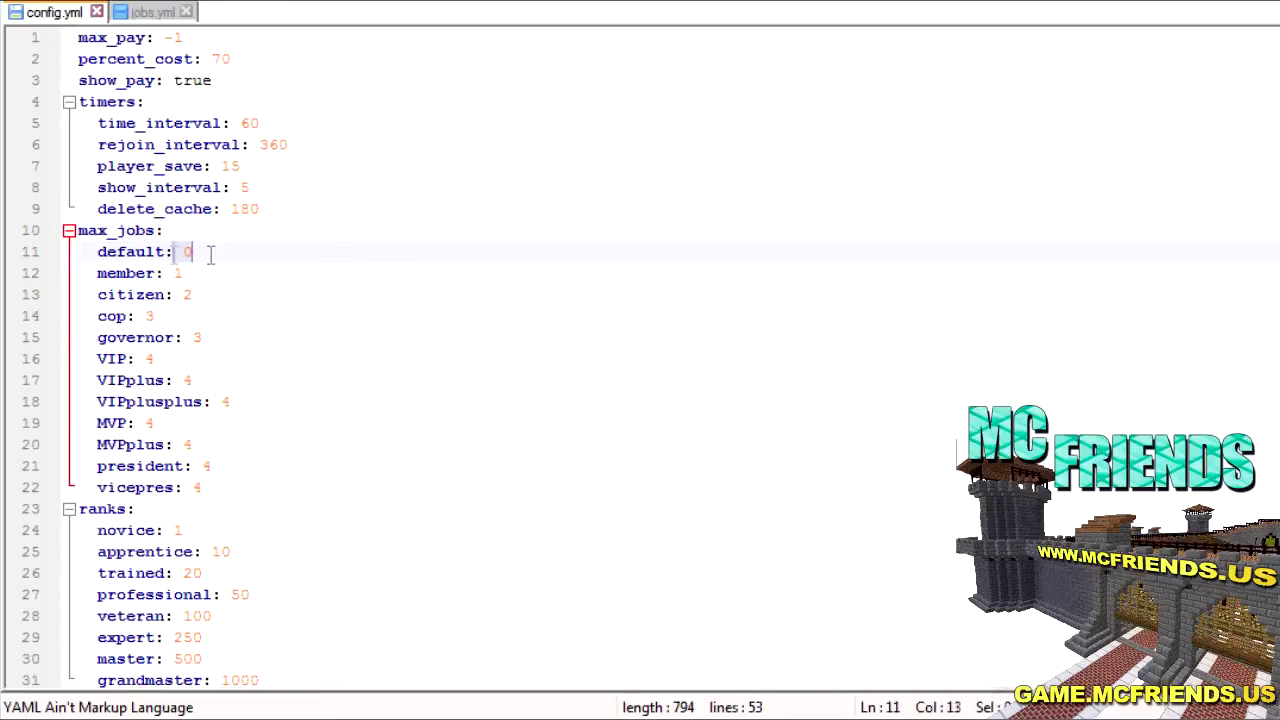
{"action": "key", "text": "shift+Home"}
{"action": "key", "text": "shift+Home"}
{"action": "left_click", "coordinate": [206, 255]}
{"action": "left_click", "coordinate": [200, 277]}
{"action": "key", "text": "shift+Home"}
{"action": "key", "text": "shift+Home"}
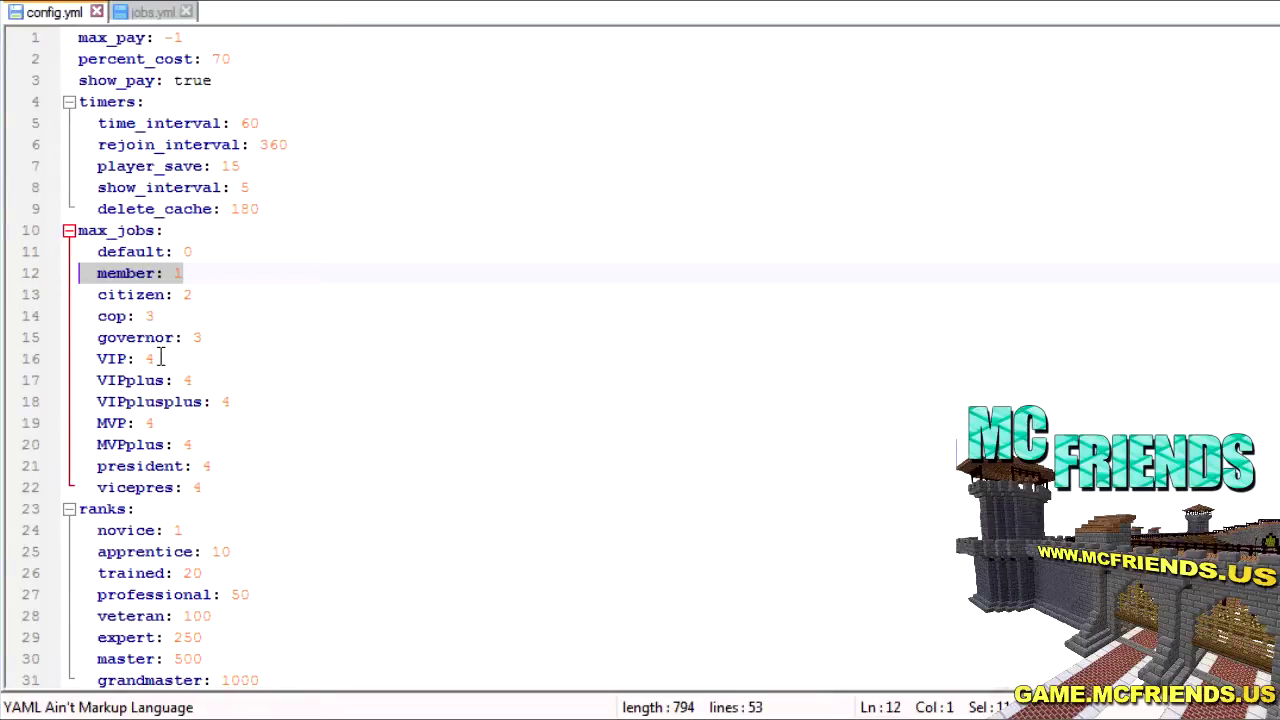
{"action": "left_click", "coordinate": [238, 489]}
- Highlight the whole ranks section from novice to grandmaster, and single out the grandmaster value
{"action": "scroll", "coordinate": [238, 489], "scroll_direction": "down", "scroll_amount": 4}
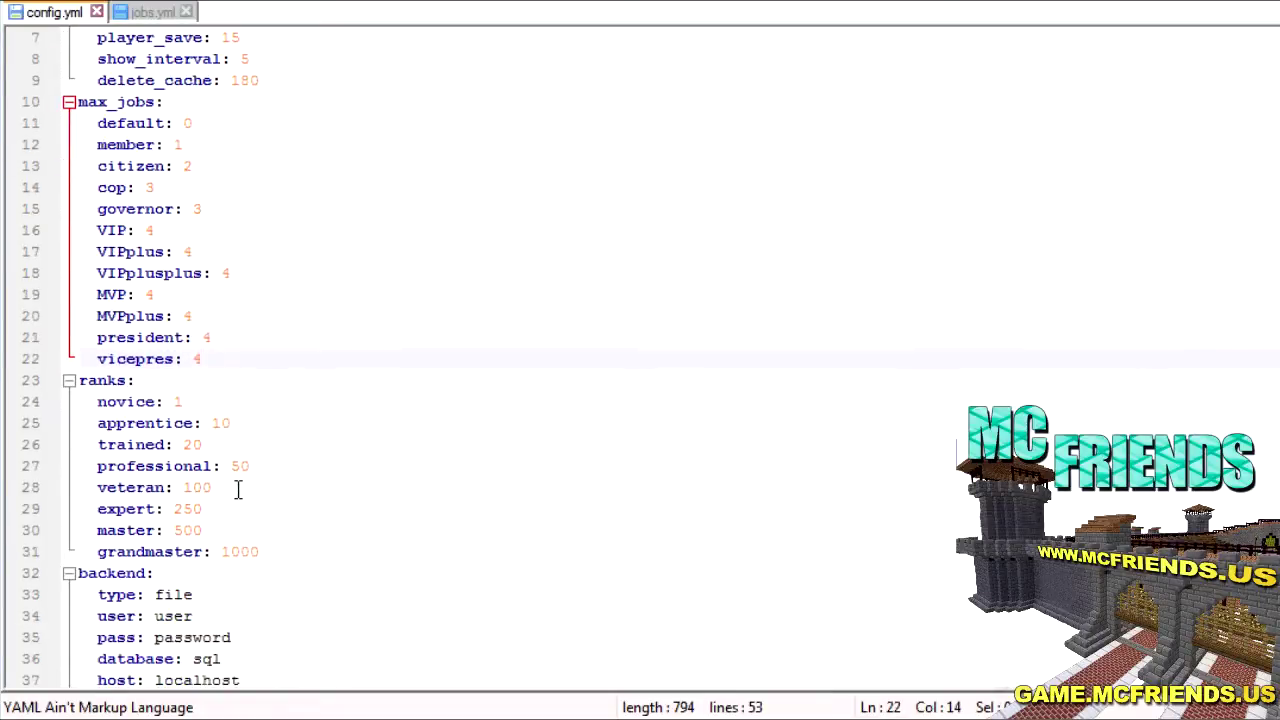
{"action": "scroll", "coordinate": [238, 489], "scroll_direction": "down", "scroll_amount": 1}
{"action": "scroll", "coordinate": [238, 489], "scroll_direction": "up", "scroll_amount": 1}
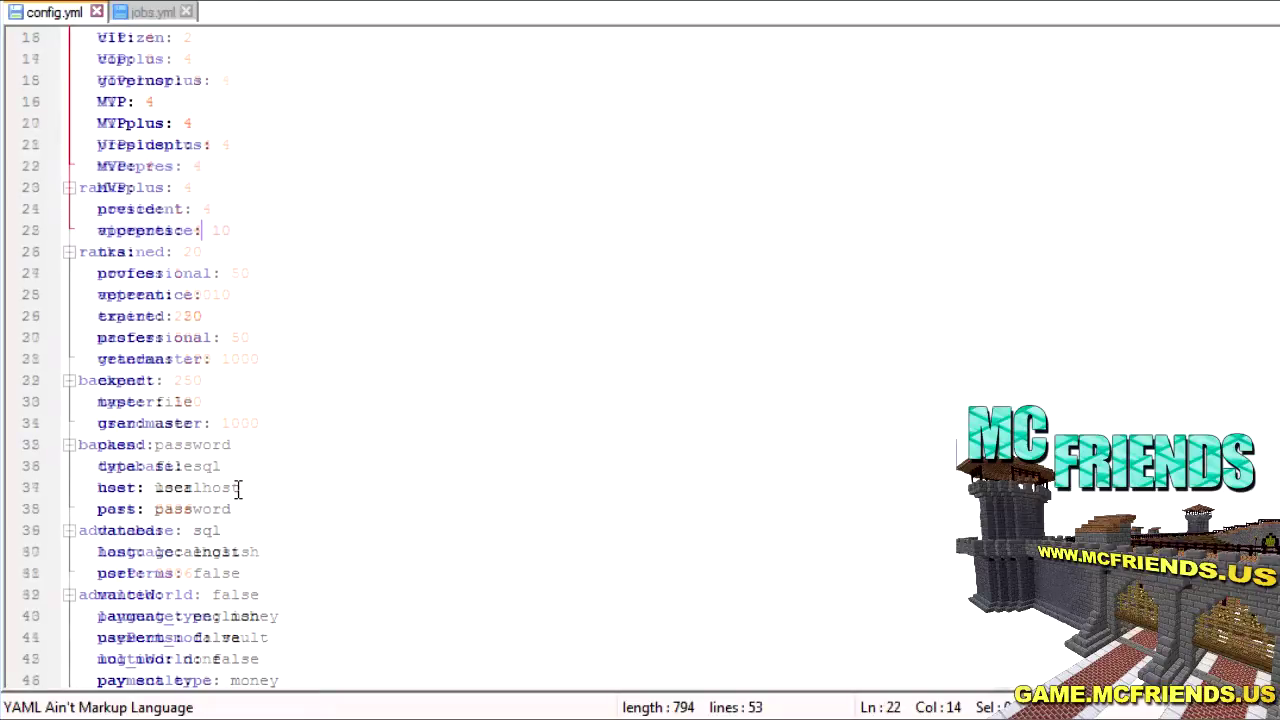
{"action": "left_click_drag", "start_coordinate": [80, 252], "coordinate": [314, 421]}
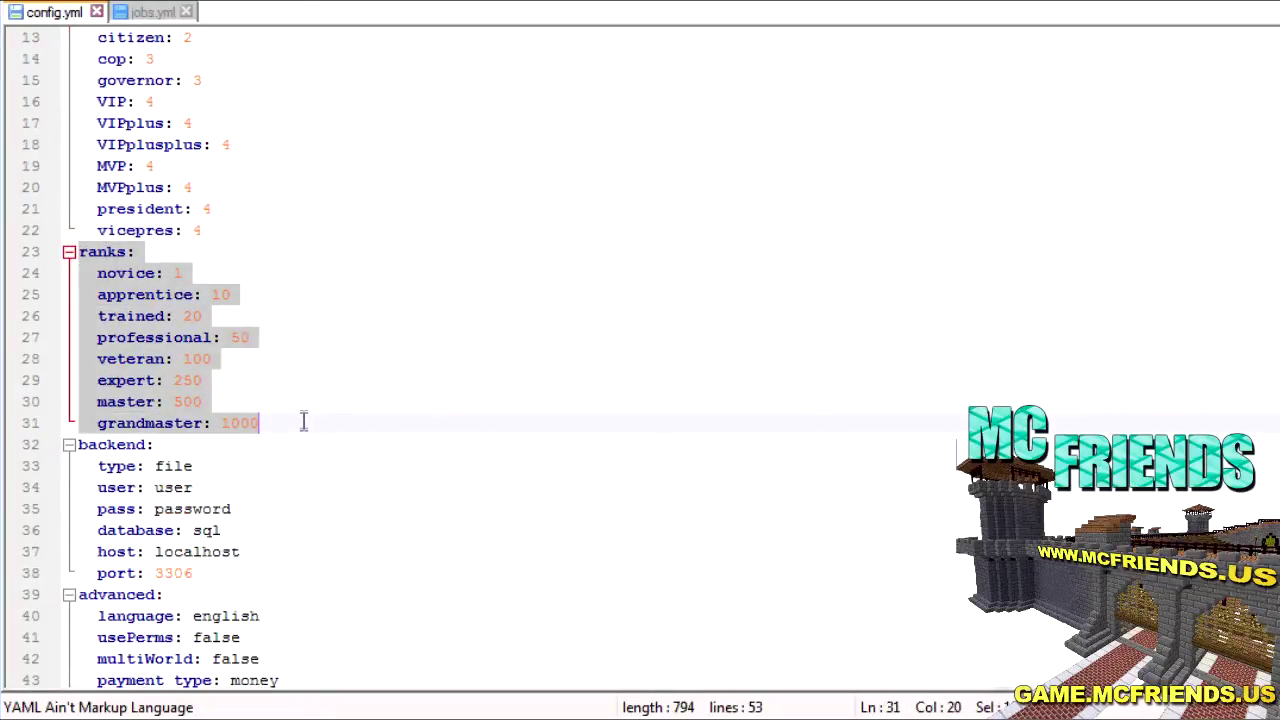
{"action": "left_click", "coordinate": [303, 421]}
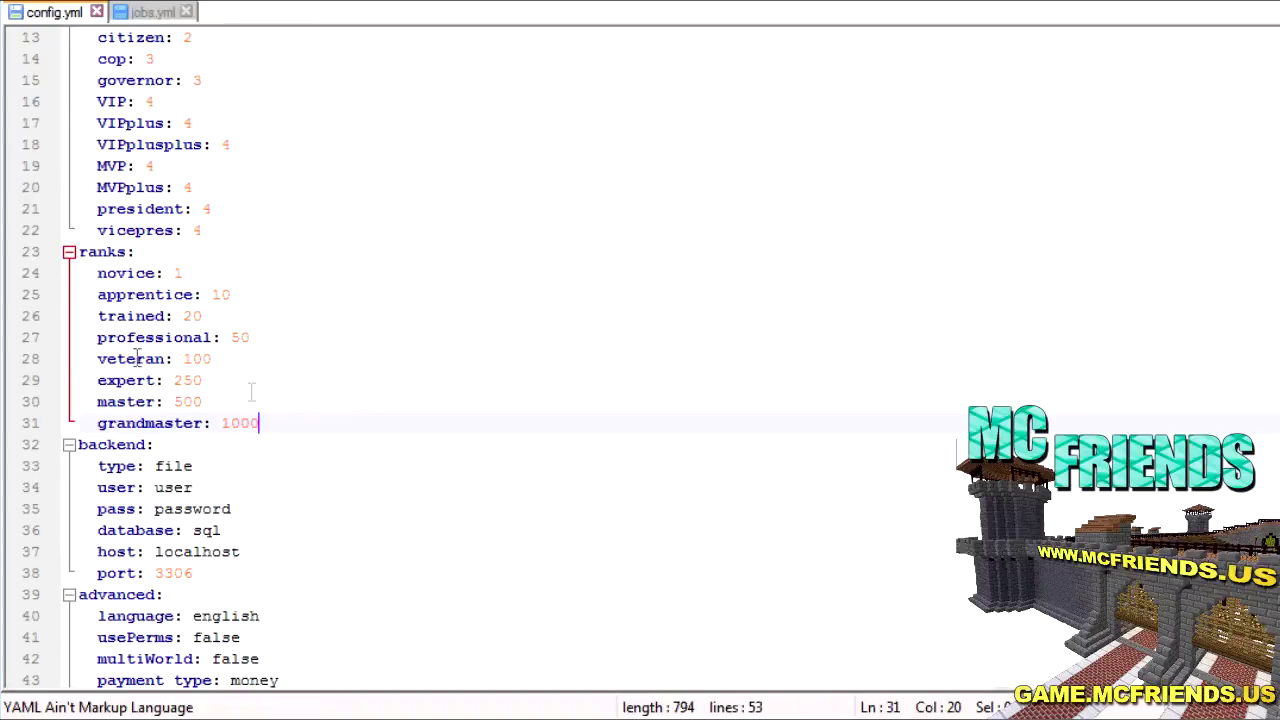
{"action": "left_click_drag", "start_coordinate": [263, 423], "coordinate": [221, 423]}
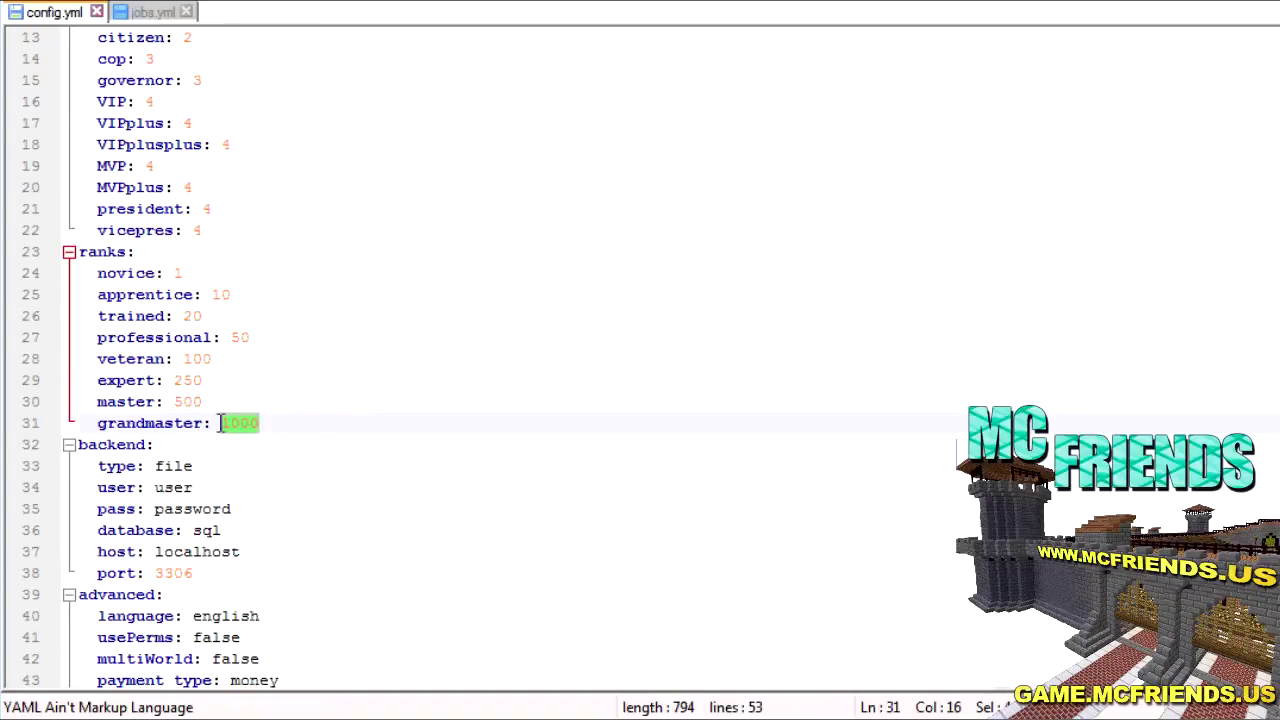
{"action": "type", "text": "1000"}
- Review the backend and advanced sections of config.yml and highlight the usePerms line
{"action": "scroll", "coordinate": [331, 425], "scroll_direction": "down", "scroll_amount": 1}
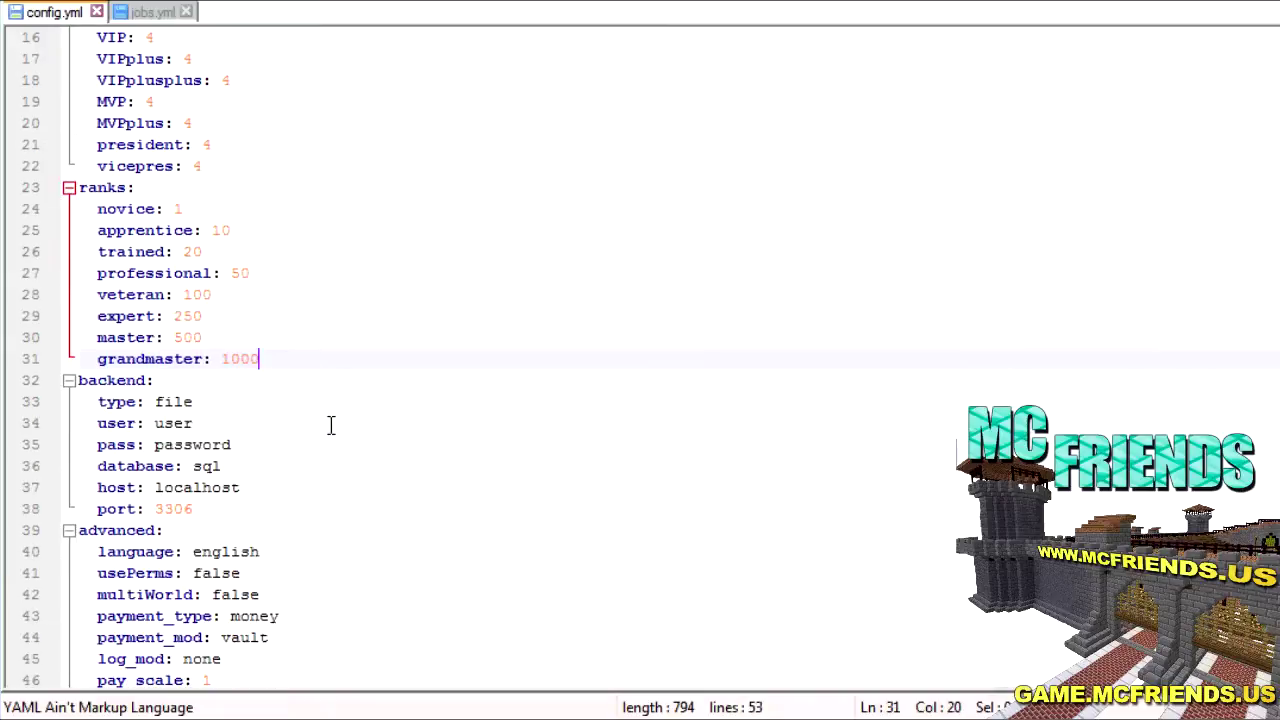
{"action": "scroll", "coordinate": [331, 425], "scroll_direction": "down", "scroll_amount": 1}
{"action": "scroll", "coordinate": [331, 425], "scroll_direction": "up", "scroll_amount": 1}
{"action": "scroll", "coordinate": [285, 381], "scroll_direction": "down", "scroll_amount": 3}
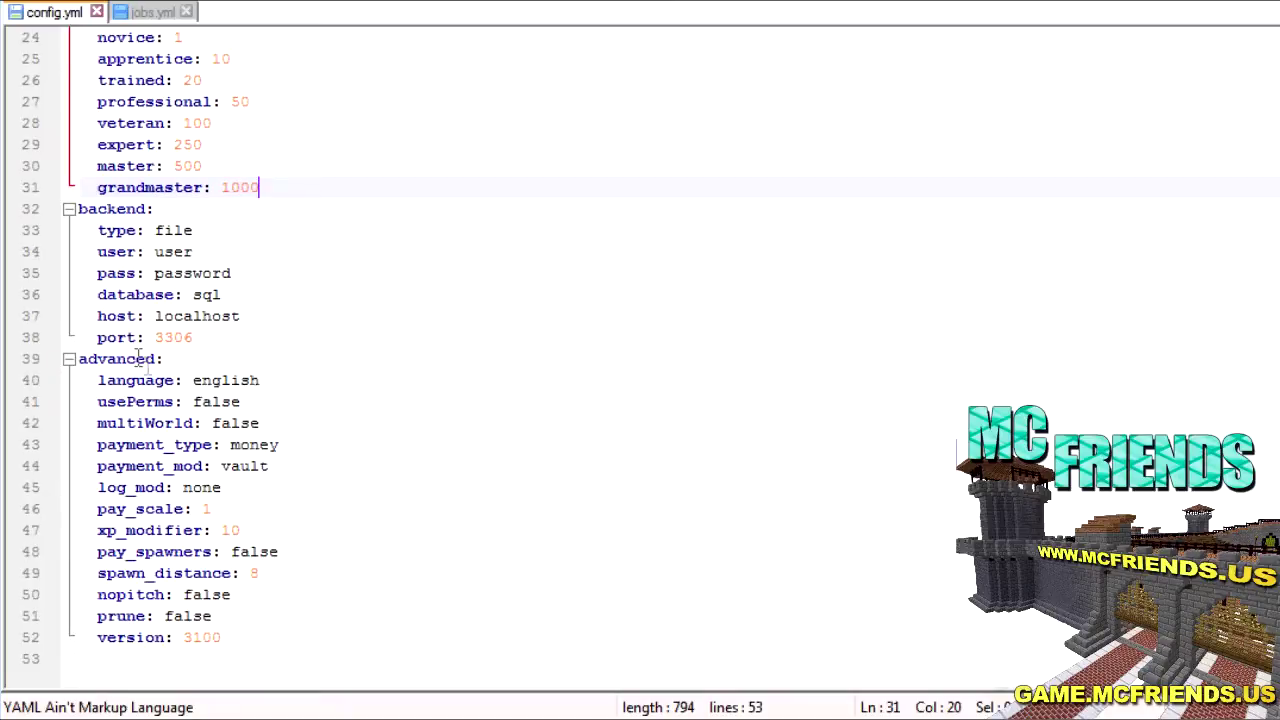
{"action": "left_click_drag", "start_coordinate": [243, 402], "coordinate": [79, 411]}
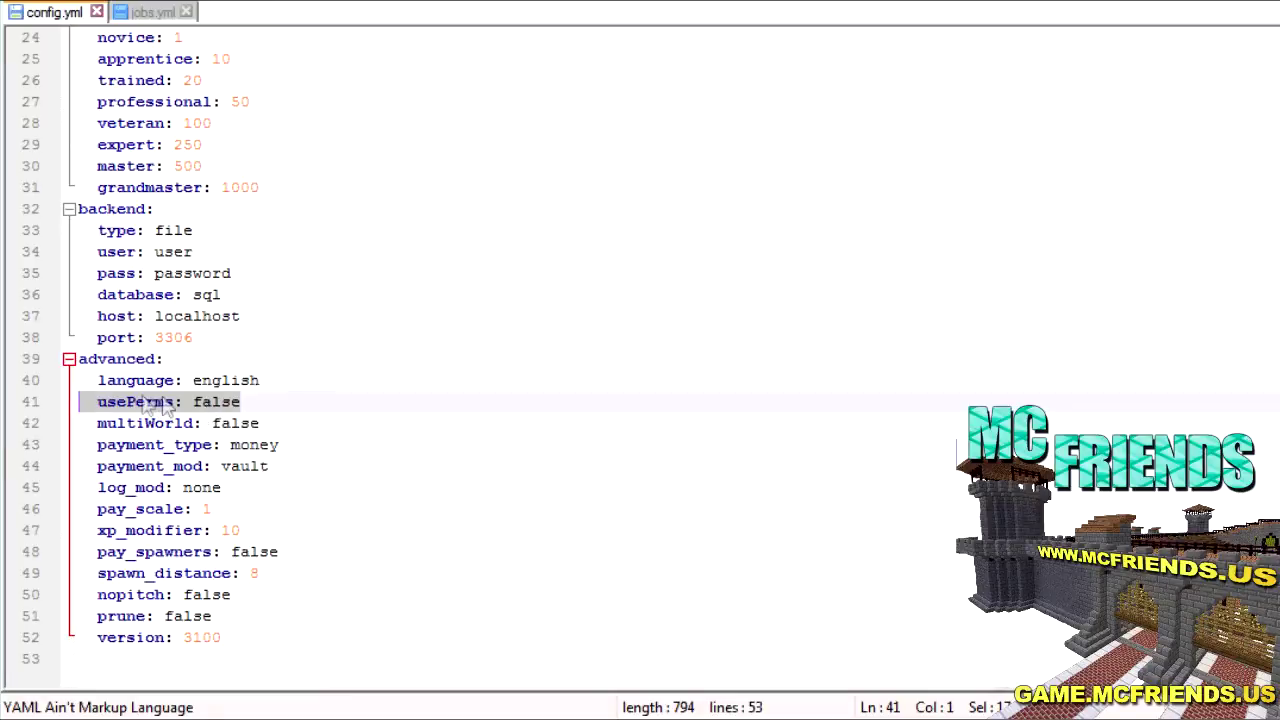
{"action": "left_click", "coordinate": [244, 401]}
{"action": "key", "text": "shift+Home"}
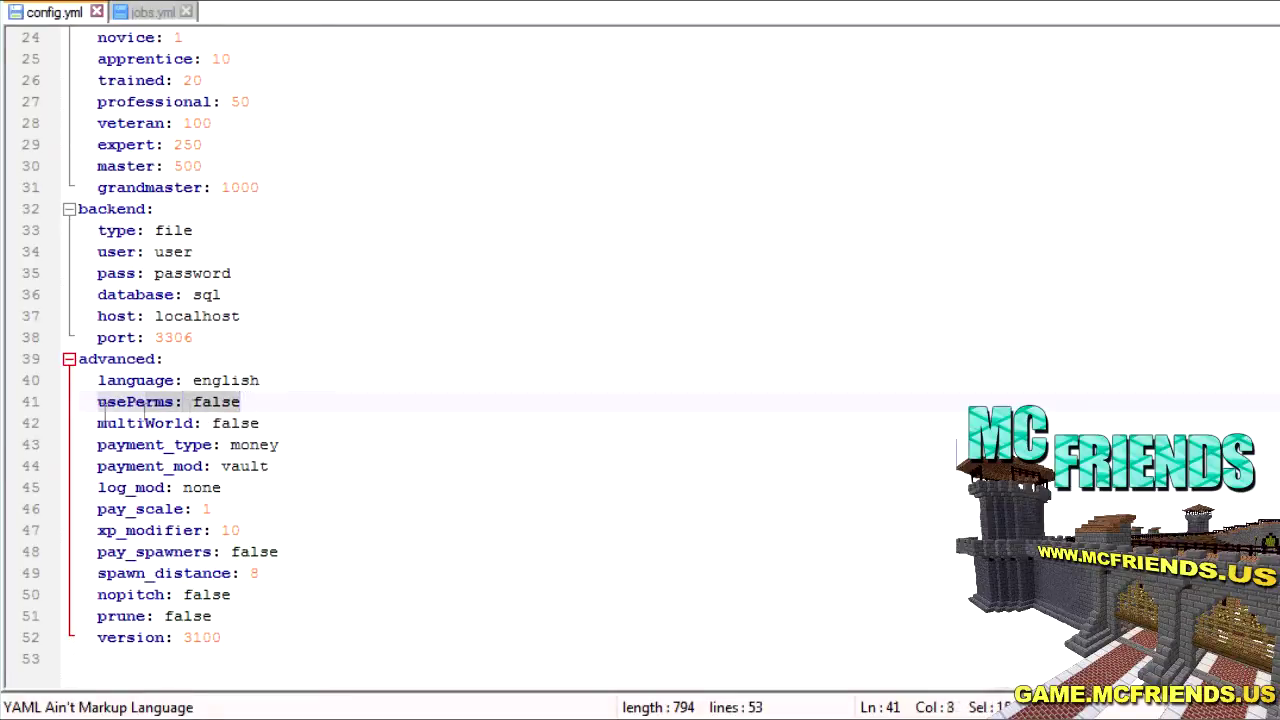
{"action": "key", "text": "shift+Home"}
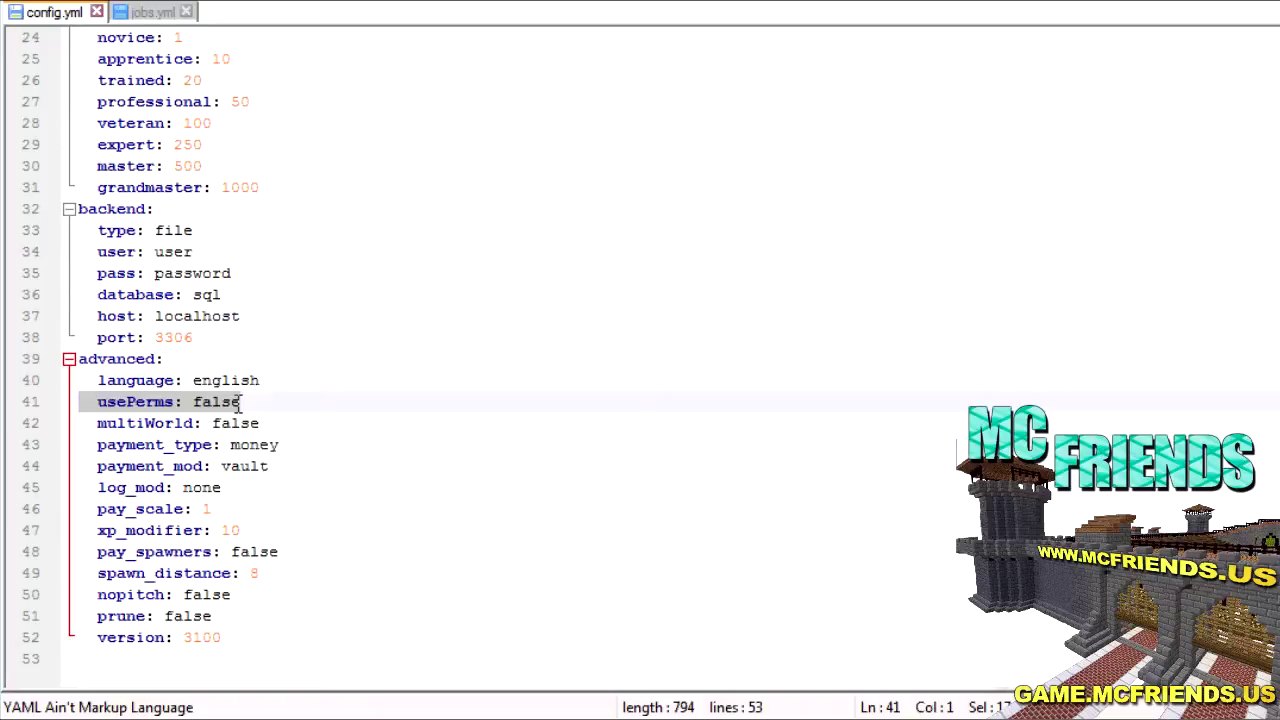
- Highlight the multiWorld line, then the payment_type line, and single out its money value
{"action": "left_click_drag", "start_coordinate": [260, 424], "coordinate": [78, 424]}
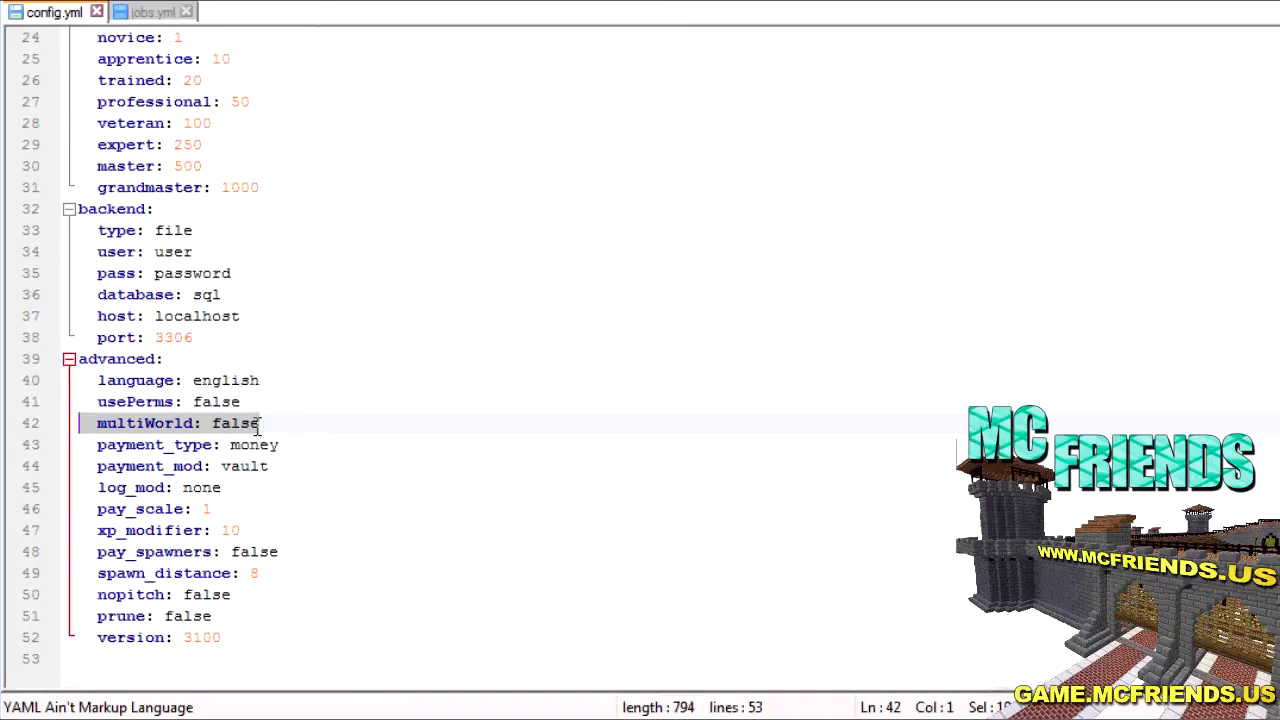
{"action": "left_click_drag", "start_coordinate": [282, 445], "coordinate": [80, 447]}
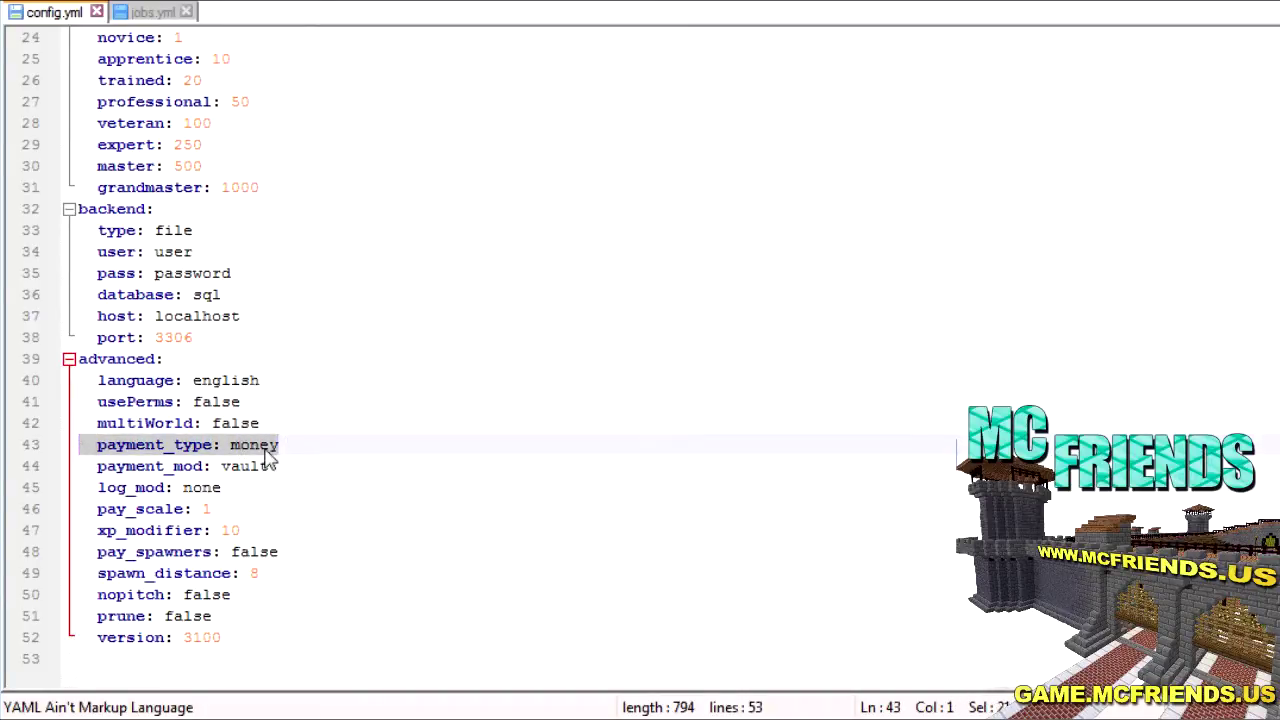
{"action": "left_click", "coordinate": [231, 445]}
{"action": "left_click_drag", "start_coordinate": [232, 445], "coordinate": [283, 445]}
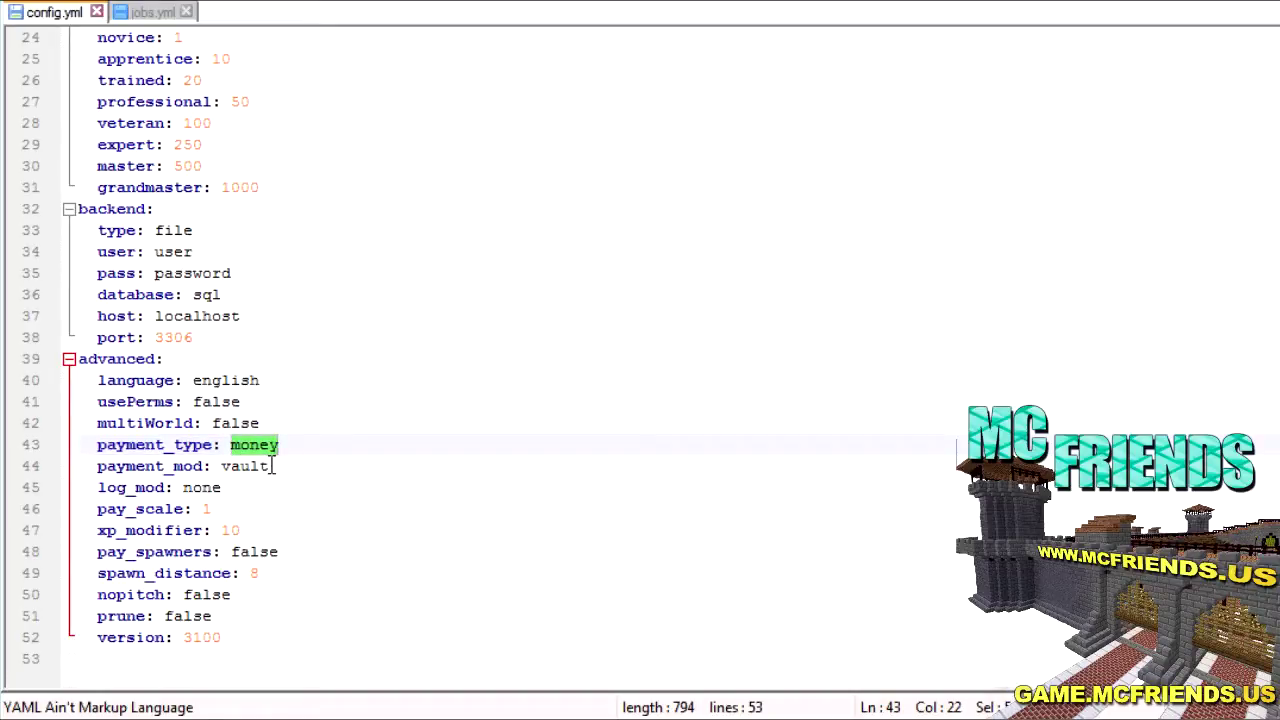
- Highlight the payment_mod line and place the text cursor at the end of the log_mod line
{"action": "left_click", "coordinate": [271, 466]}
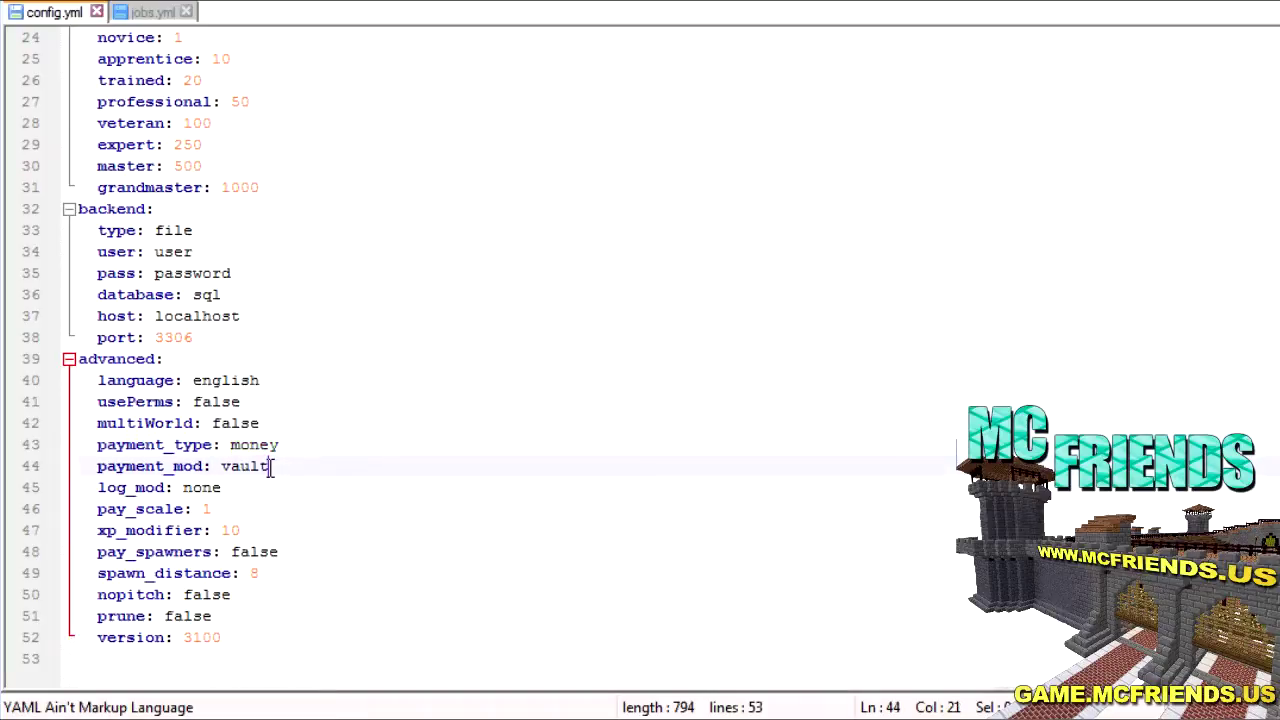
{"action": "left_click_drag", "start_coordinate": [271, 466], "coordinate": [78, 466]}
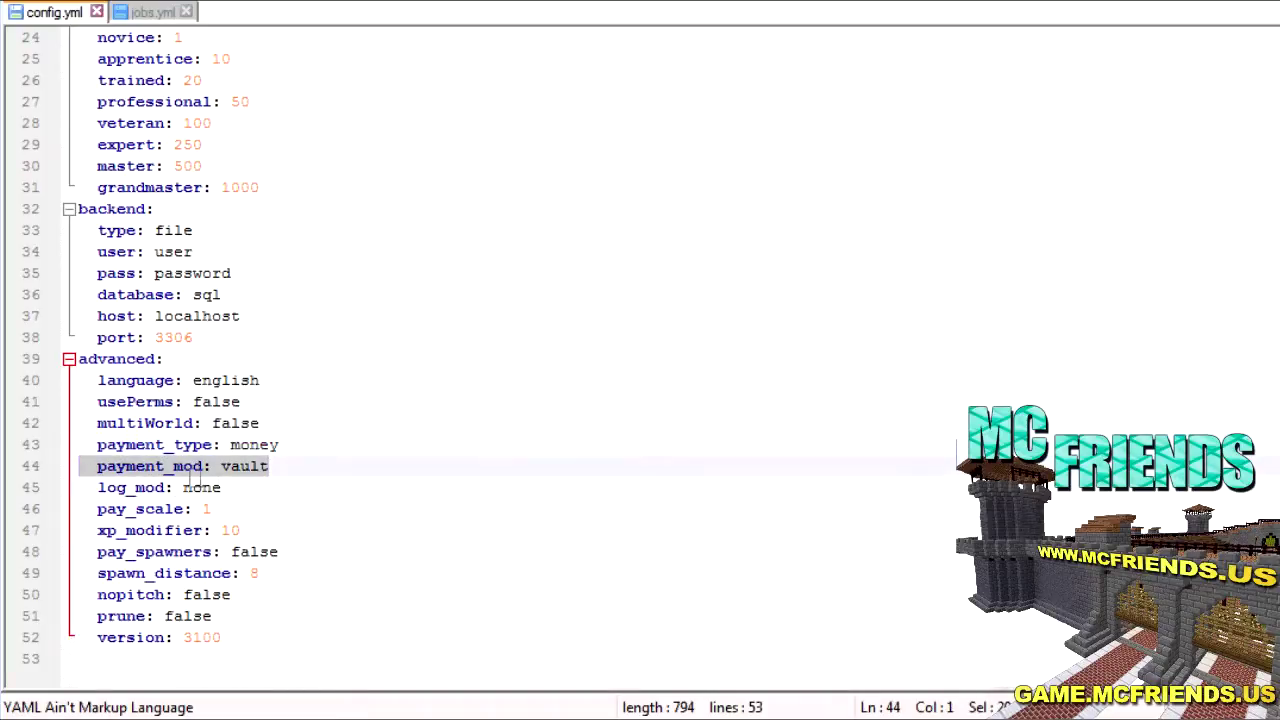
{"action": "left_click", "coordinate": [268, 472]}
{"action": "left_click", "coordinate": [241, 487]}
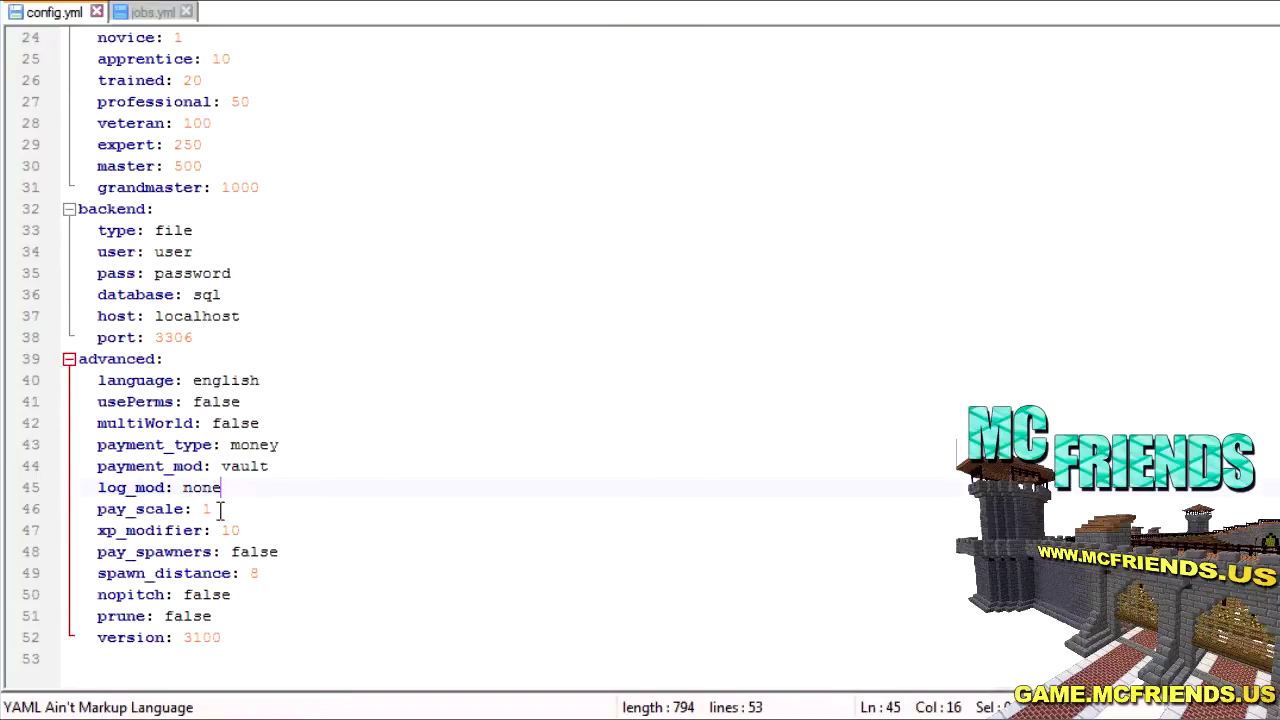
- Highlight the pay_scale, xp_modifier and pay_spawners lines of the advanced section one after another
{"action": "left_click_drag", "start_coordinate": [220, 510], "coordinate": [74, 510]}
{"action": "left_click_drag", "start_coordinate": [272, 533], "coordinate": [80, 530]}
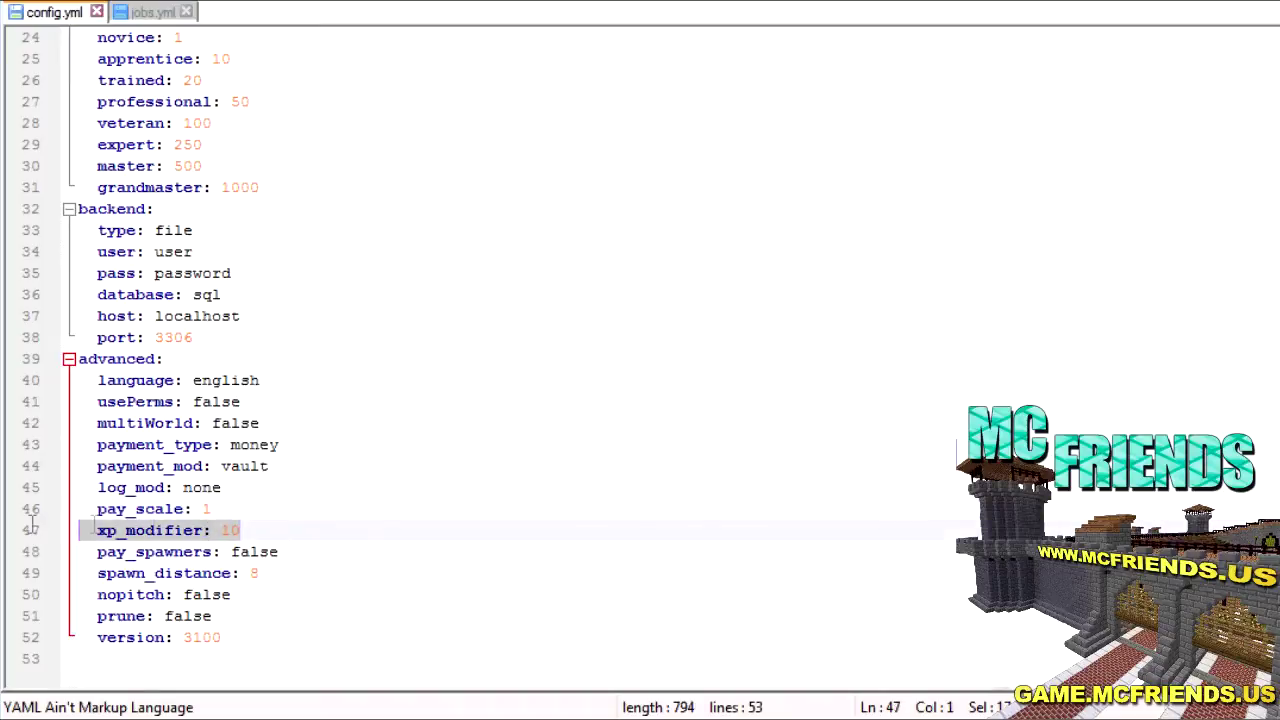
{"action": "left_click", "coordinate": [228, 511], "text": "shift"}
{"action": "left_click", "coordinate": [228, 511]}
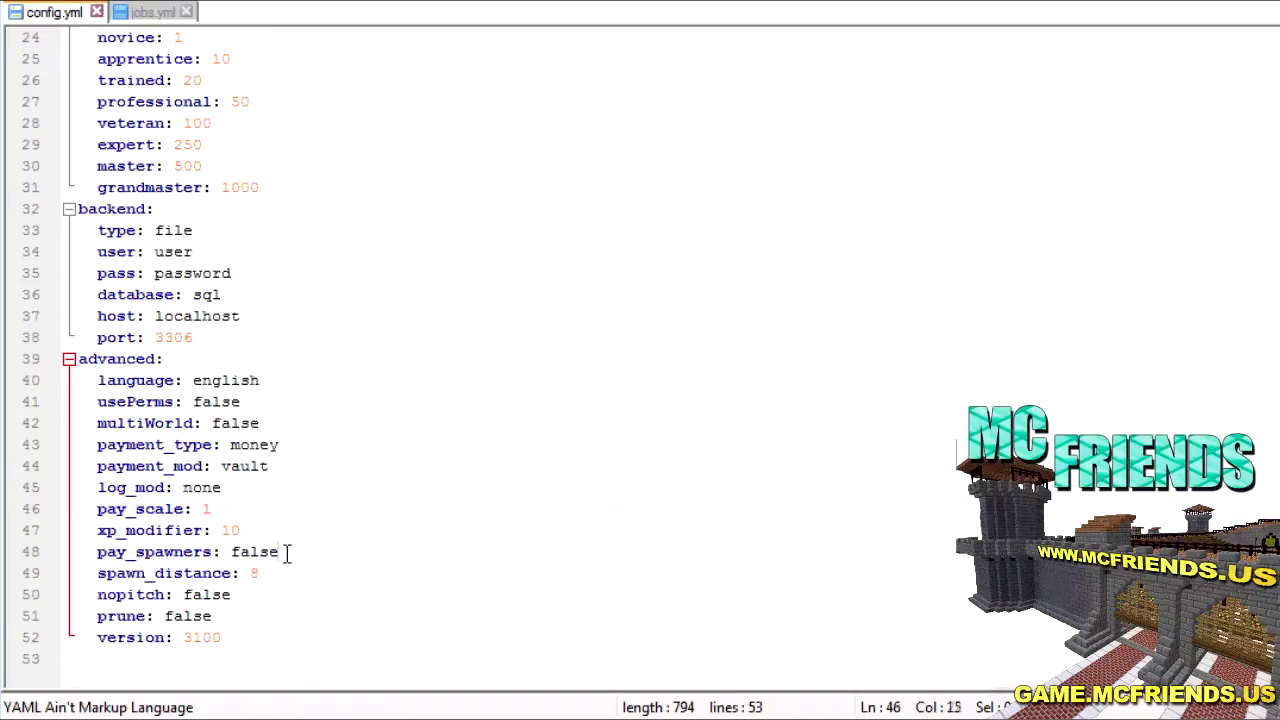
{"action": "left_click_drag", "start_coordinate": [283, 552], "coordinate": [6, 556]}
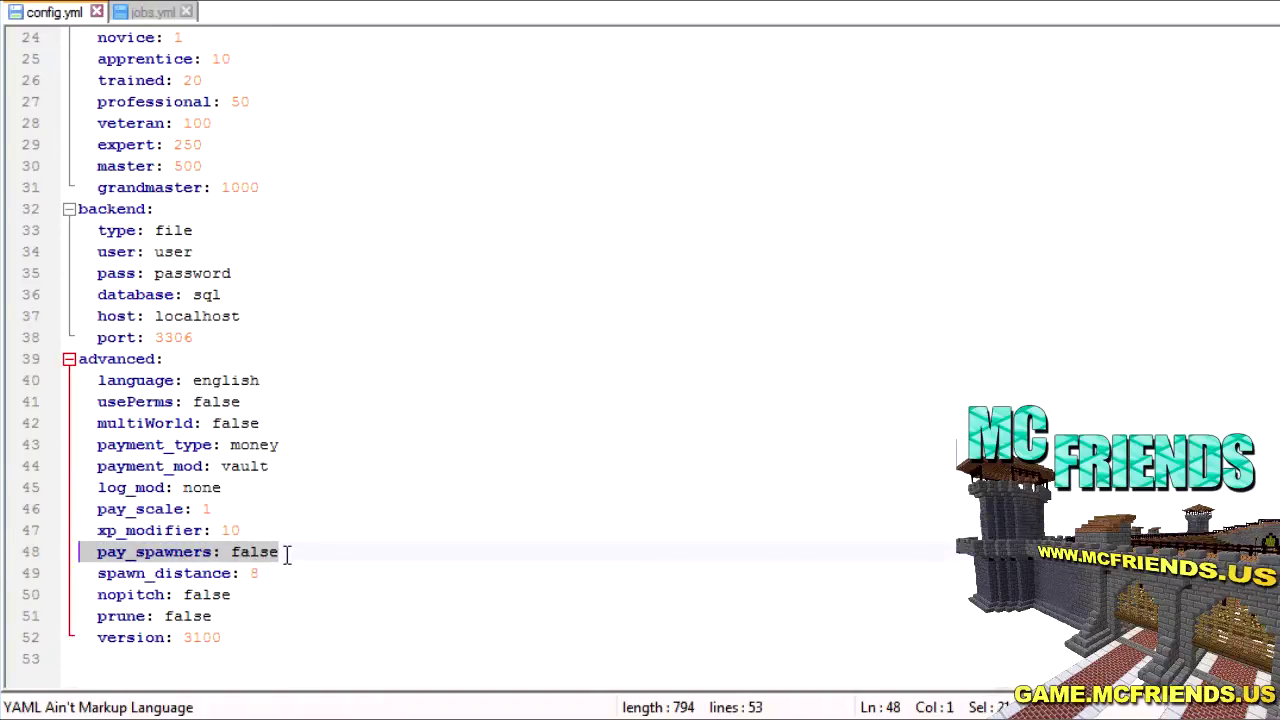
{"action": "left_click", "coordinate": [286, 556]}
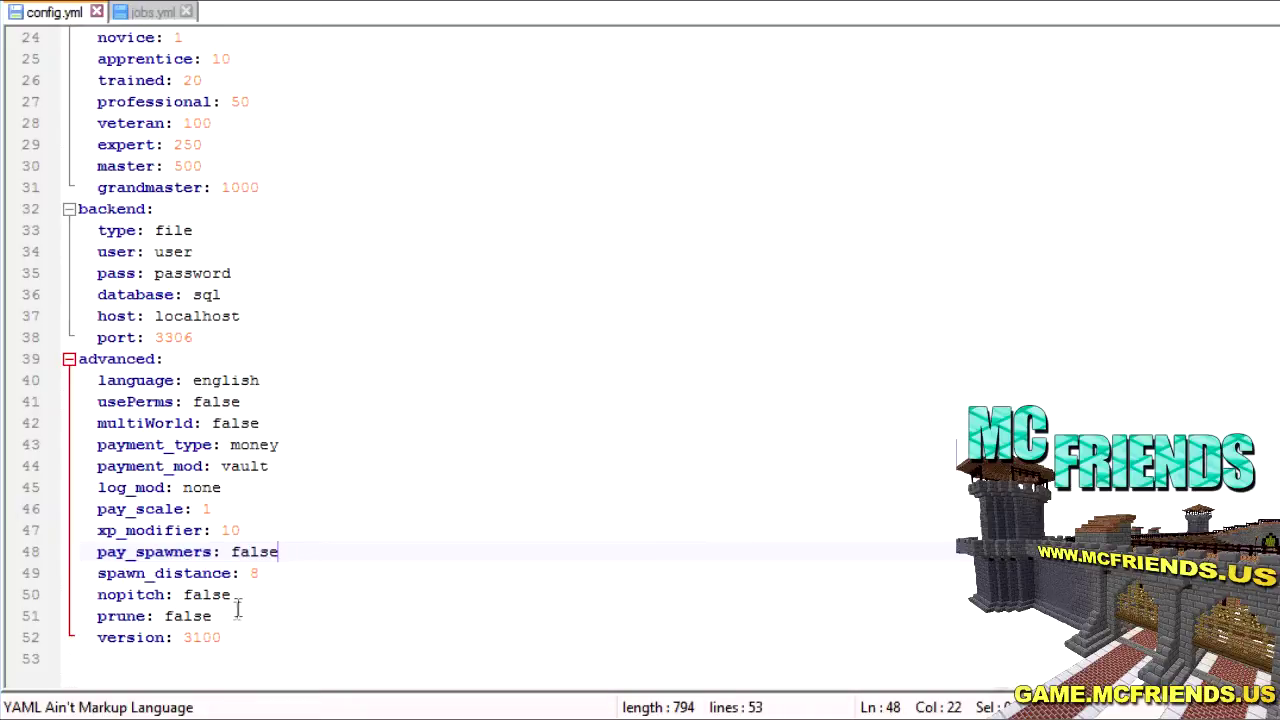
- Show the jobs.yml file and highlight the whole digger job definition, including the jobs heading
{"action": "left_click", "coordinate": [155, 17]}
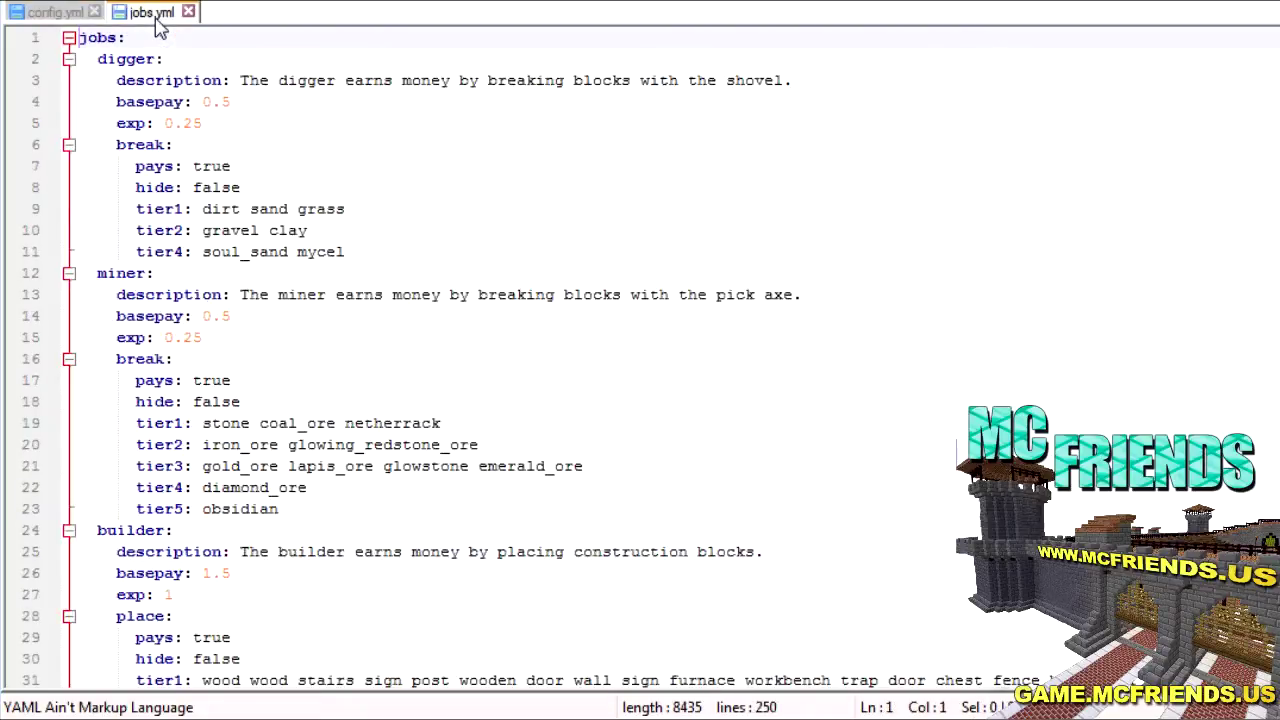
{"action": "left_click", "coordinate": [336, 160]}
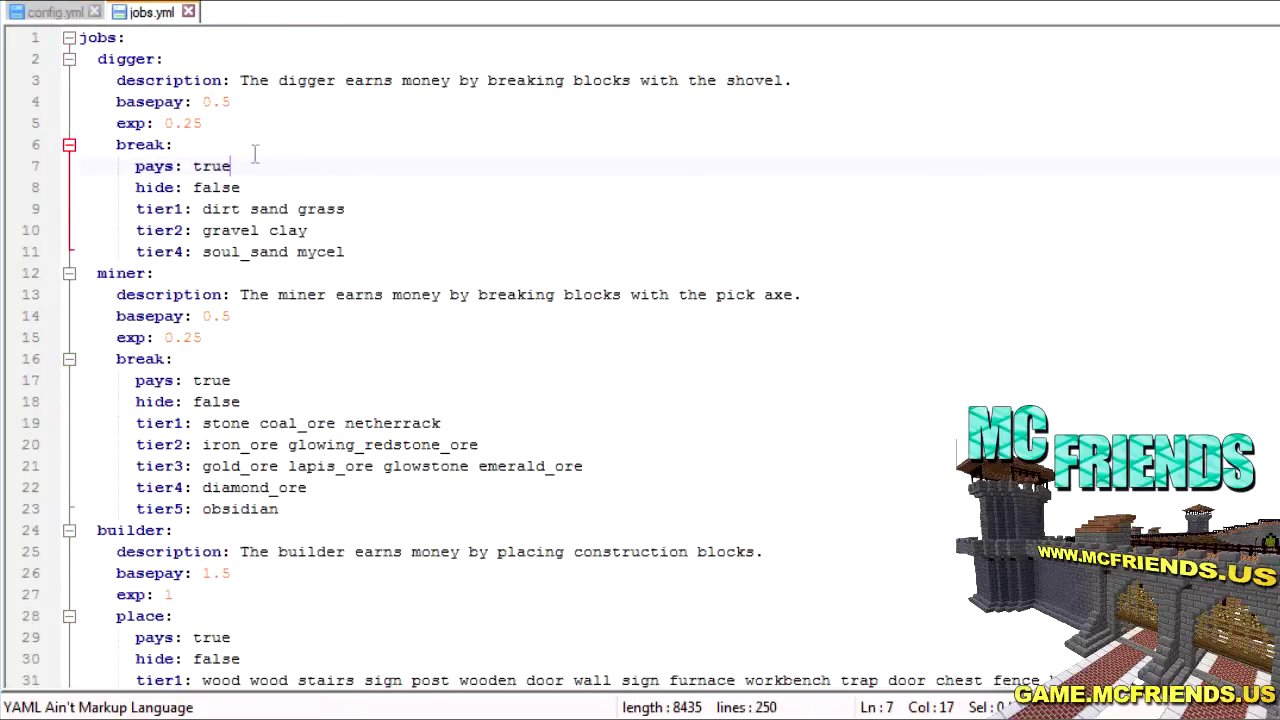
{"action": "left_click", "coordinate": [301, 104]}
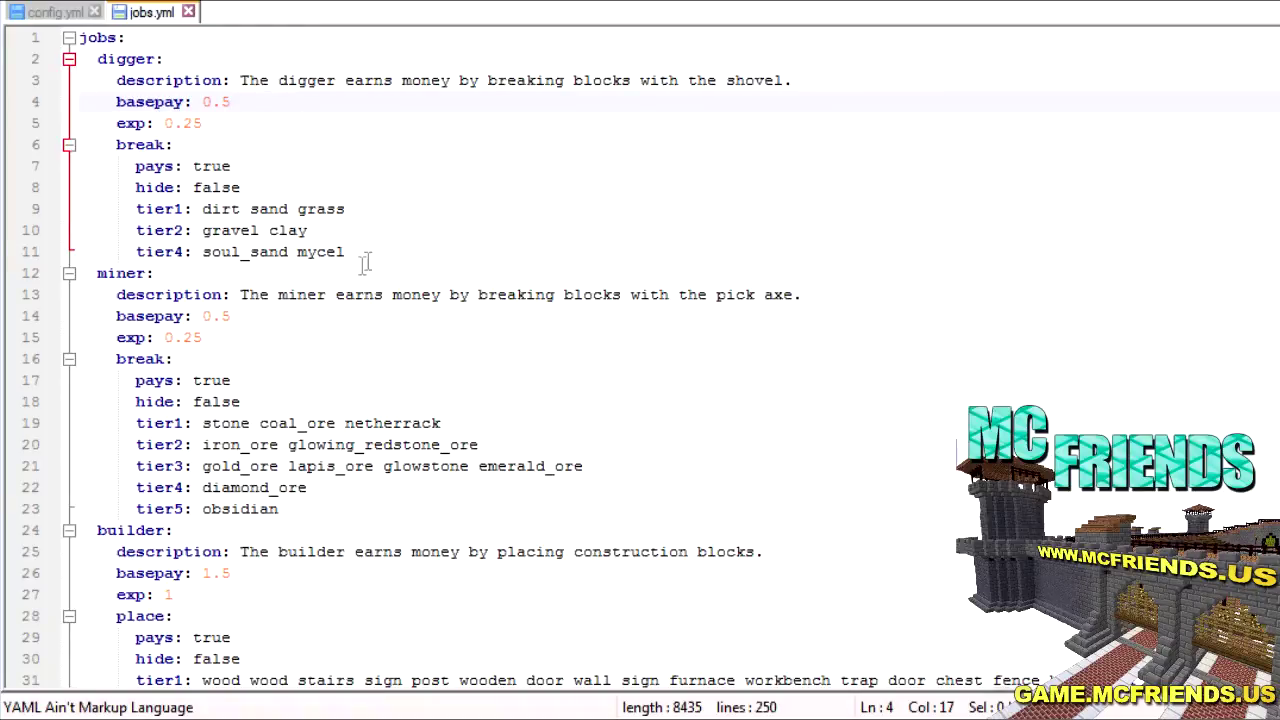
{"action": "left_click_drag", "start_coordinate": [366, 257], "coordinate": [40, 40]}
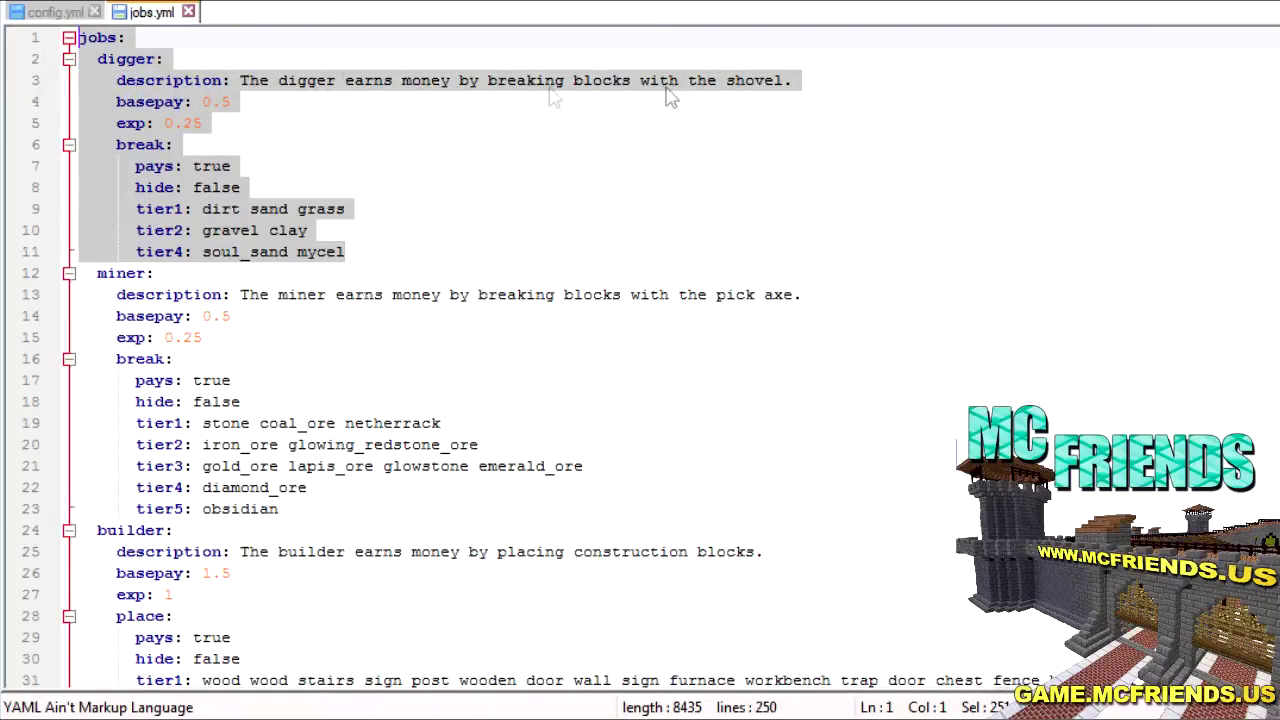
- Highlight the basepay value and the exp value of the digger job
{"action": "left_click", "coordinate": [270, 118]}
{"action": "left_click", "coordinate": [245, 101]}
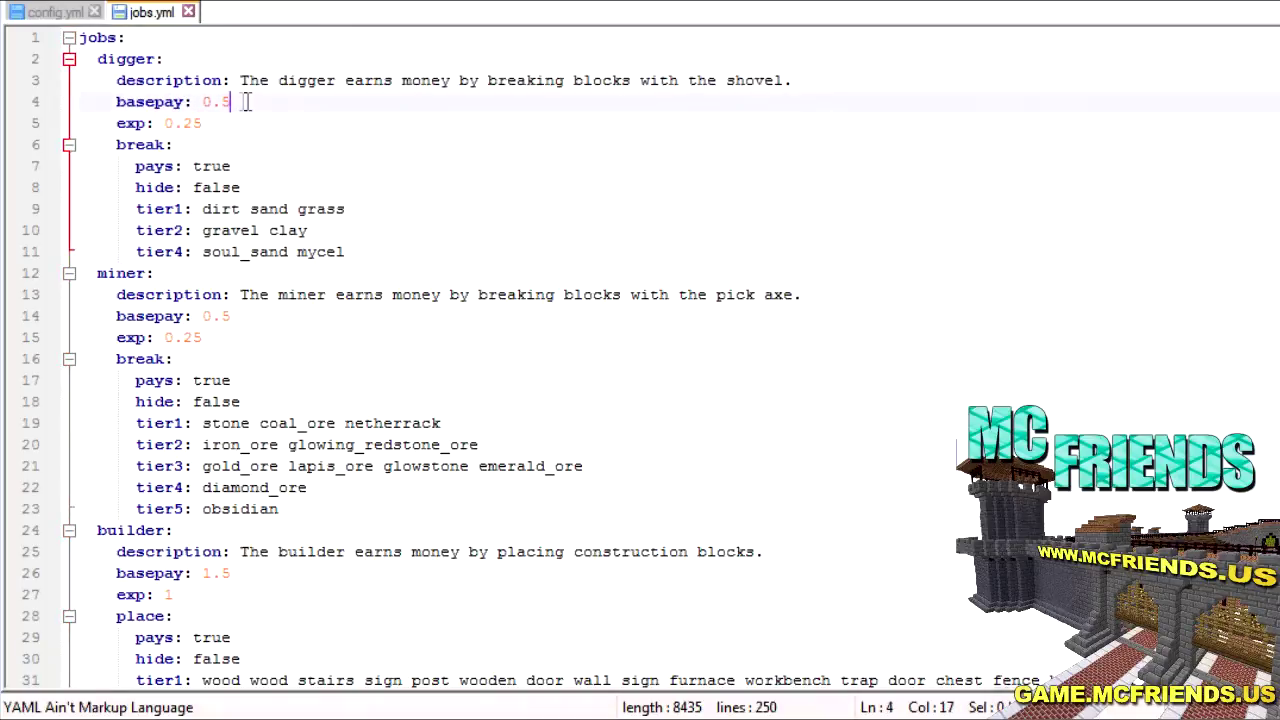
{"action": "key", "text": "shift+Left"}
{"action": "key", "text": "shift+Left"}
{"action": "key", "text": "shift+Left"}
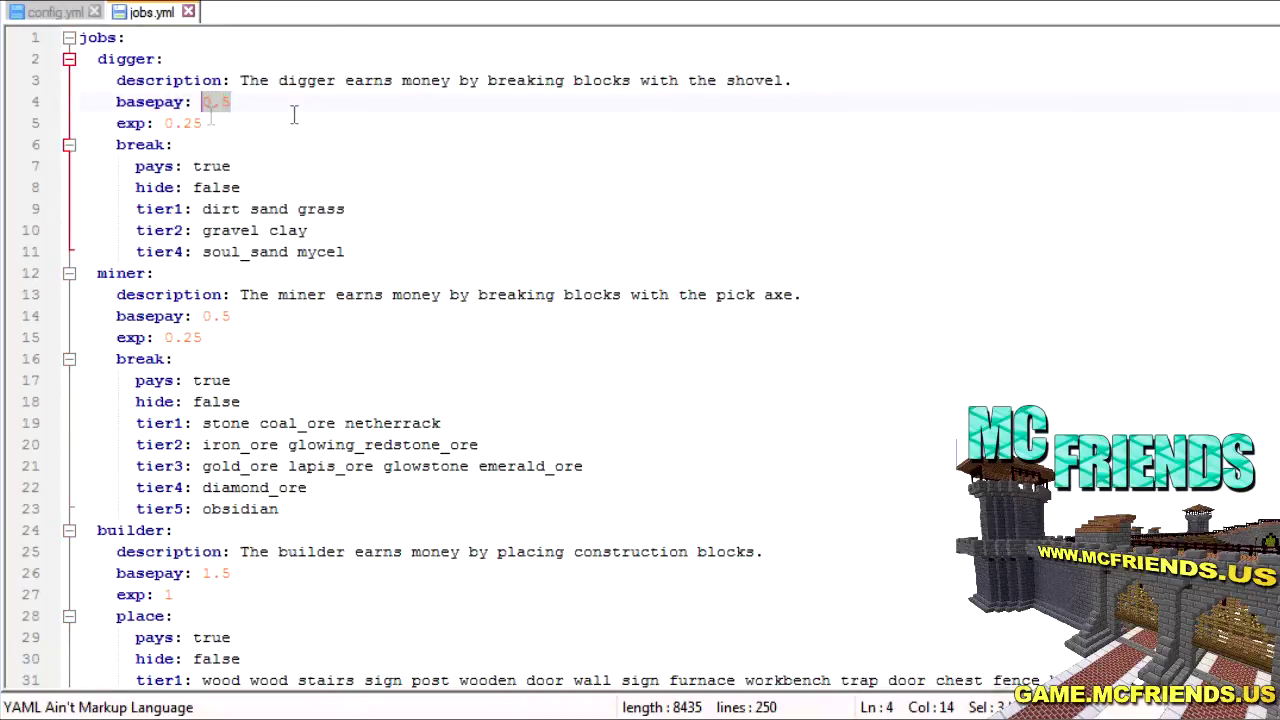
{"action": "left_click", "coordinate": [206, 123]}
{"action": "left_click_drag", "start_coordinate": [206, 123], "coordinate": [156, 122]}
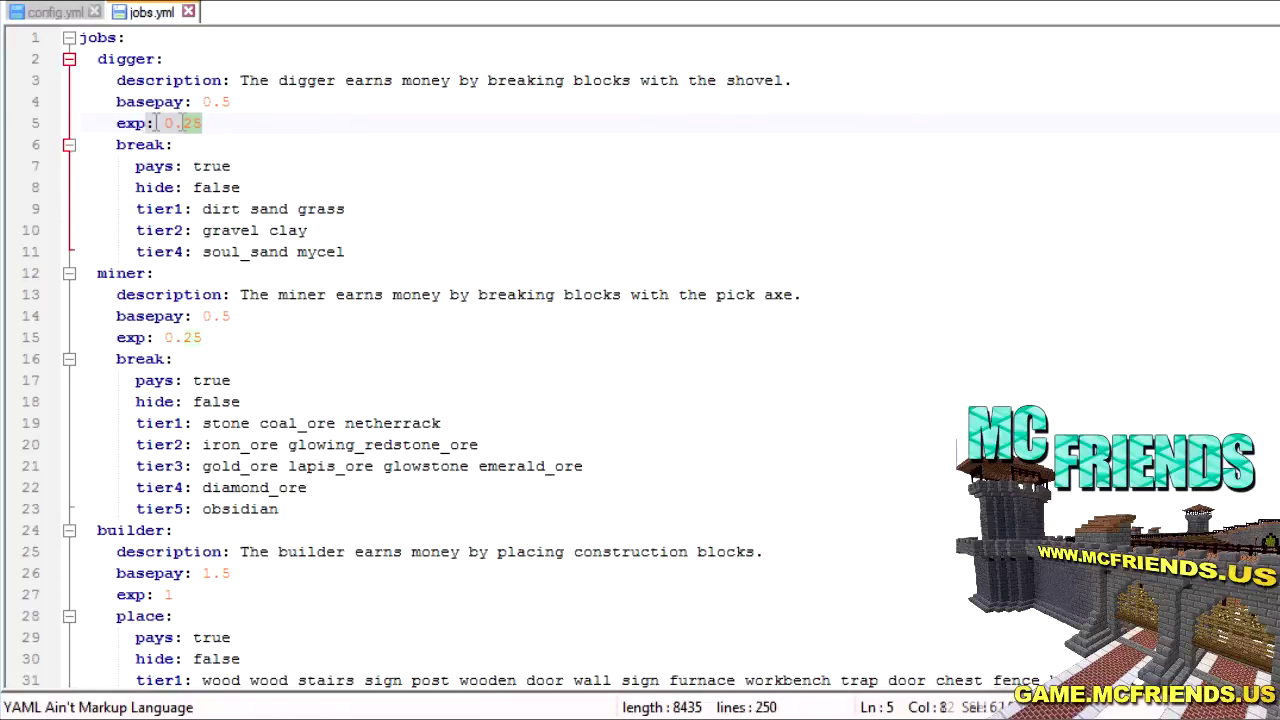
- Point out the pays setting and highlight the tier1 block list in the digger's break section
{"action": "left_click", "coordinate": [226, 166]}
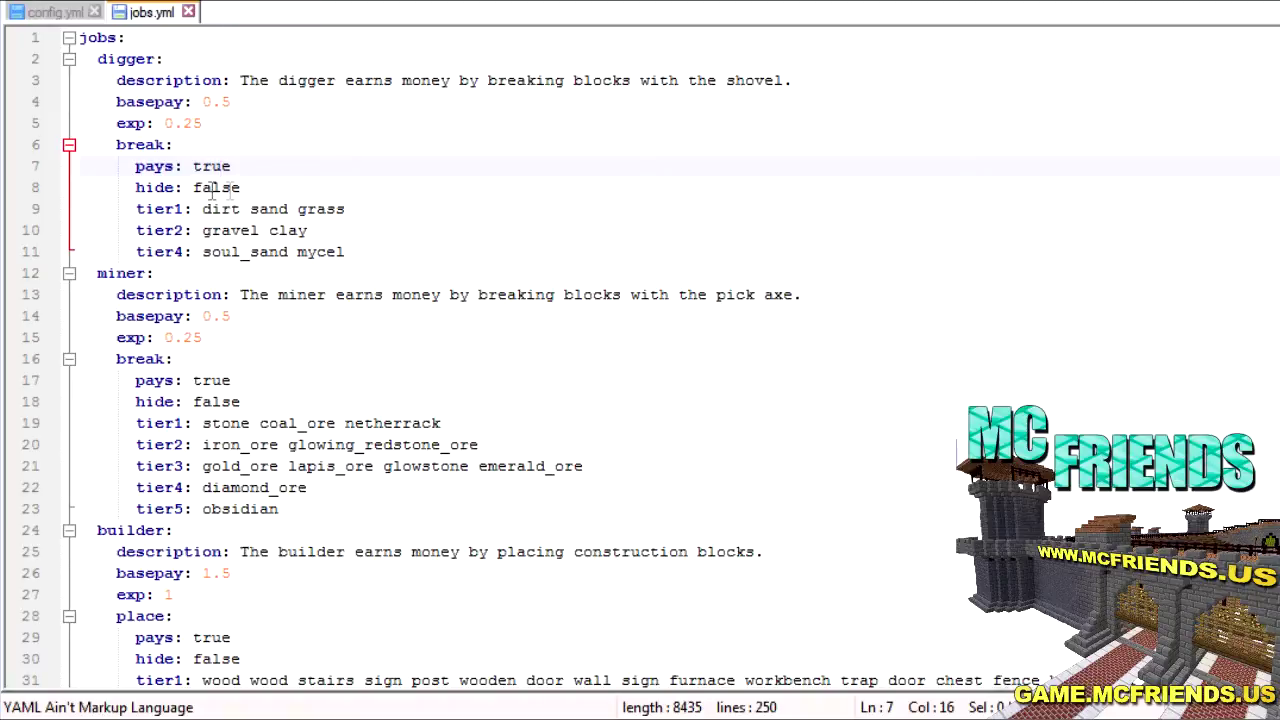
{"action": "left_click_drag", "start_coordinate": [201, 209], "coordinate": [362, 213]}
{"action": "left_click", "coordinate": [362, 213]}
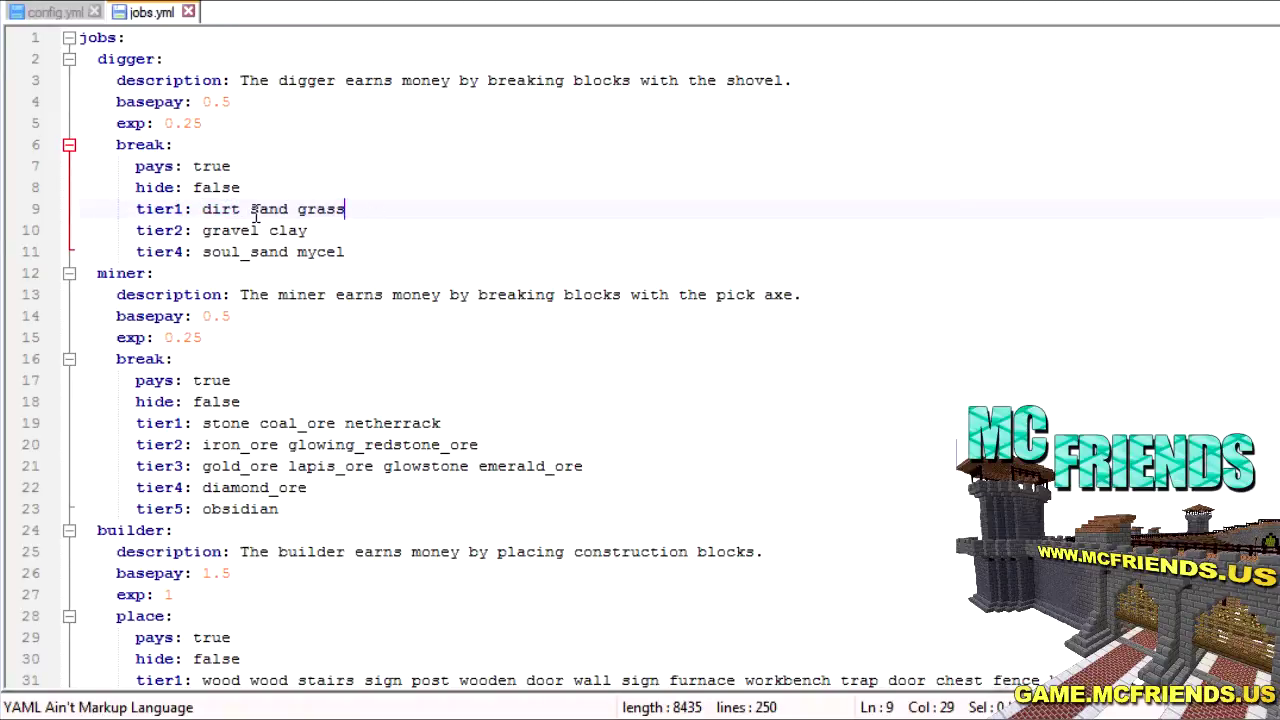
- Highlight lapis_ore in the miner's tier3 list, mark the miner's basepay line, and compare it with the digger's basepay
{"action": "scroll", "coordinate": [341, 274], "scroll_direction": "down", "scroll_amount": 1}
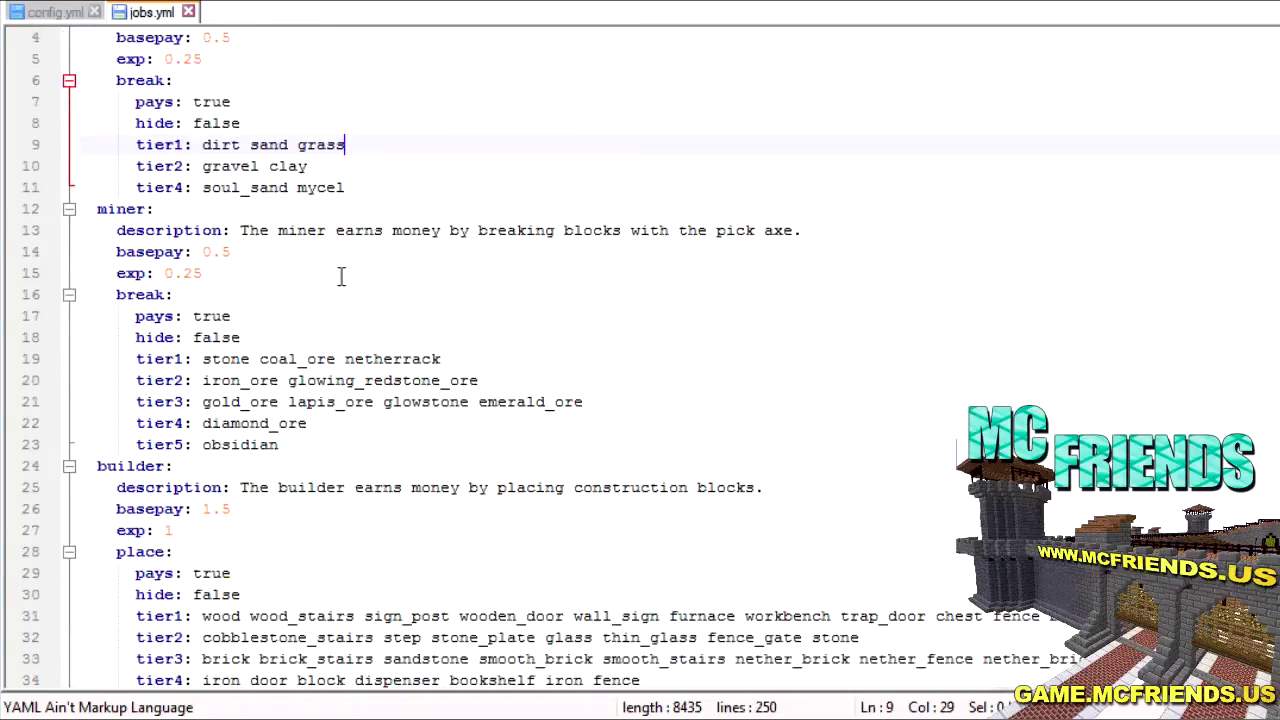
{"action": "double_click", "coordinate": [318, 401]}
{"action": "left_click", "coordinate": [435, 318]}
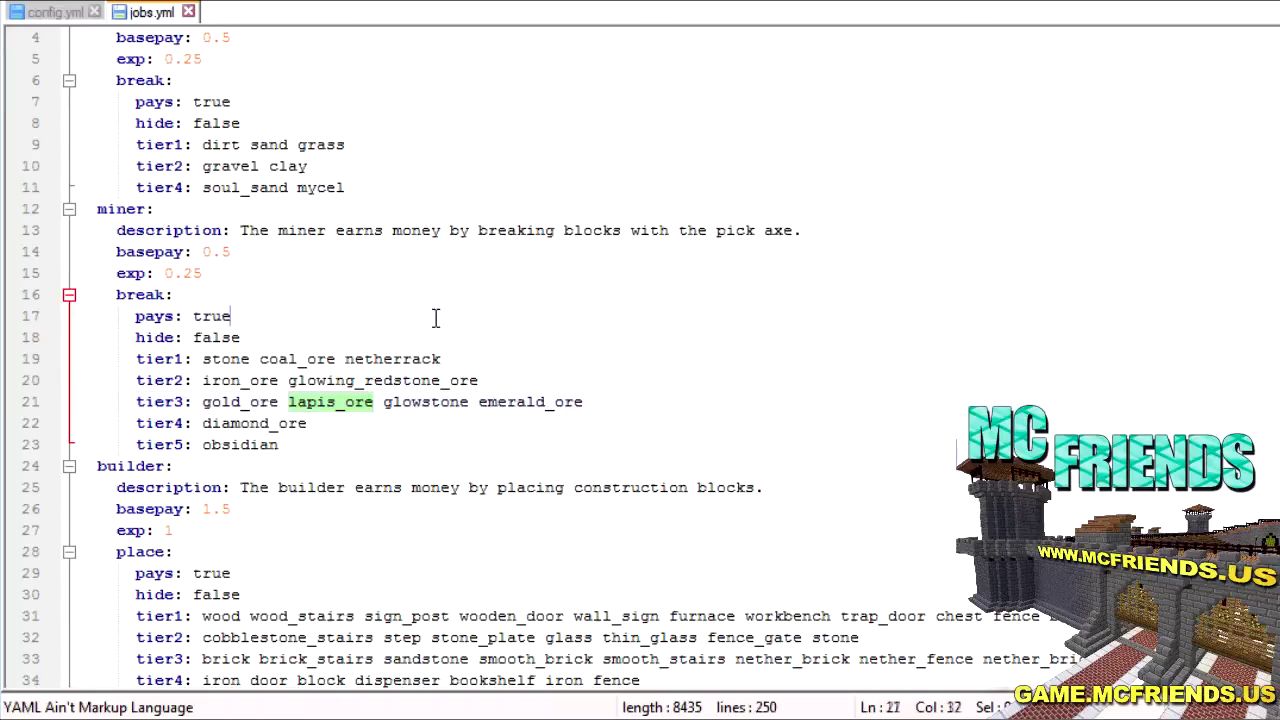
{"action": "left_click", "coordinate": [244, 252]}
{"action": "scroll", "coordinate": [366, 305], "scroll_direction": "down", "scroll_amount": 2}
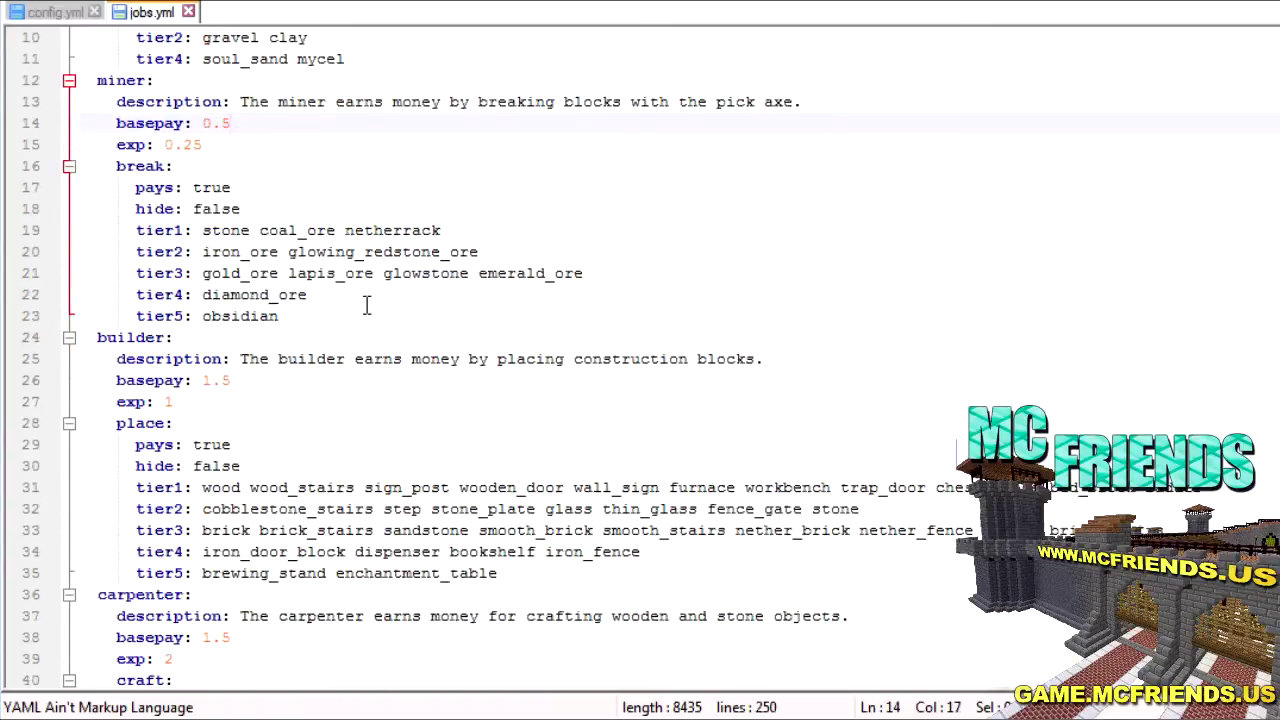
{"action": "scroll", "coordinate": [366, 305], "scroll_direction": "up", "scroll_amount": 3}
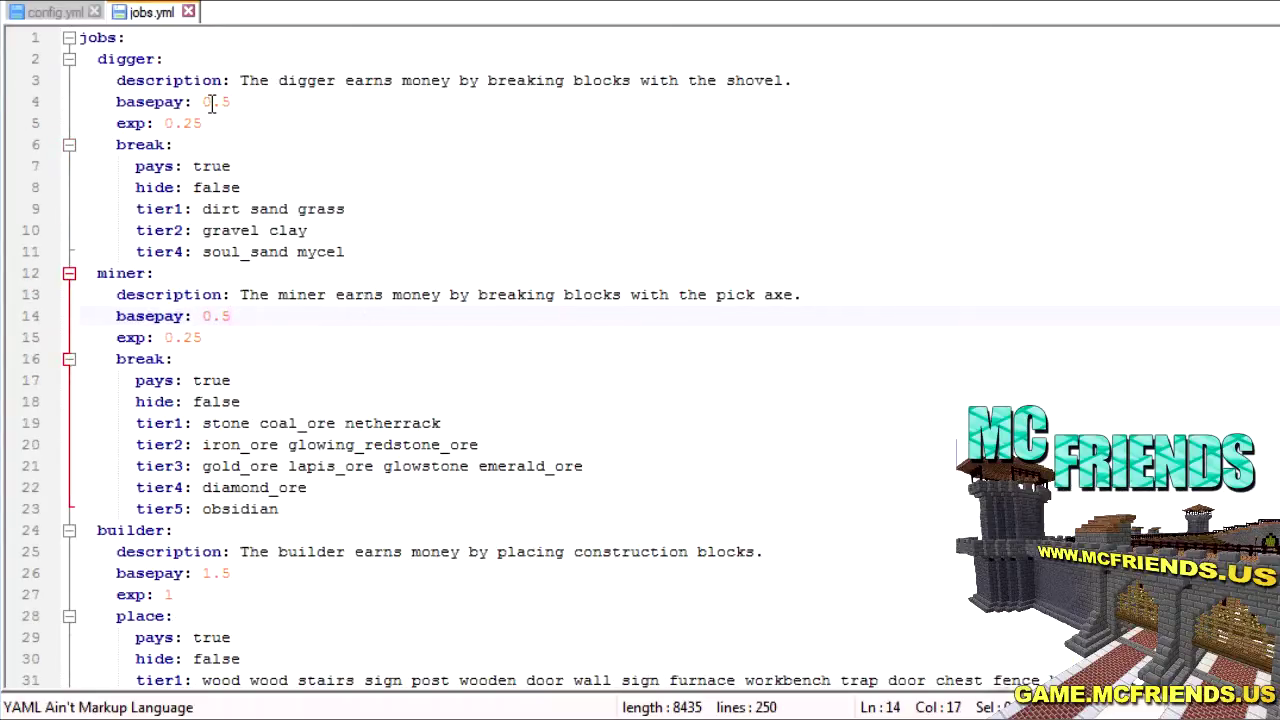
- Review the job definitions in jobs.yml from builder down to weaponsmith, including their basepay, exp and tier lists
{"action": "scroll", "coordinate": [272, 401], "scroll_direction": "down", "scroll_amount": 3}
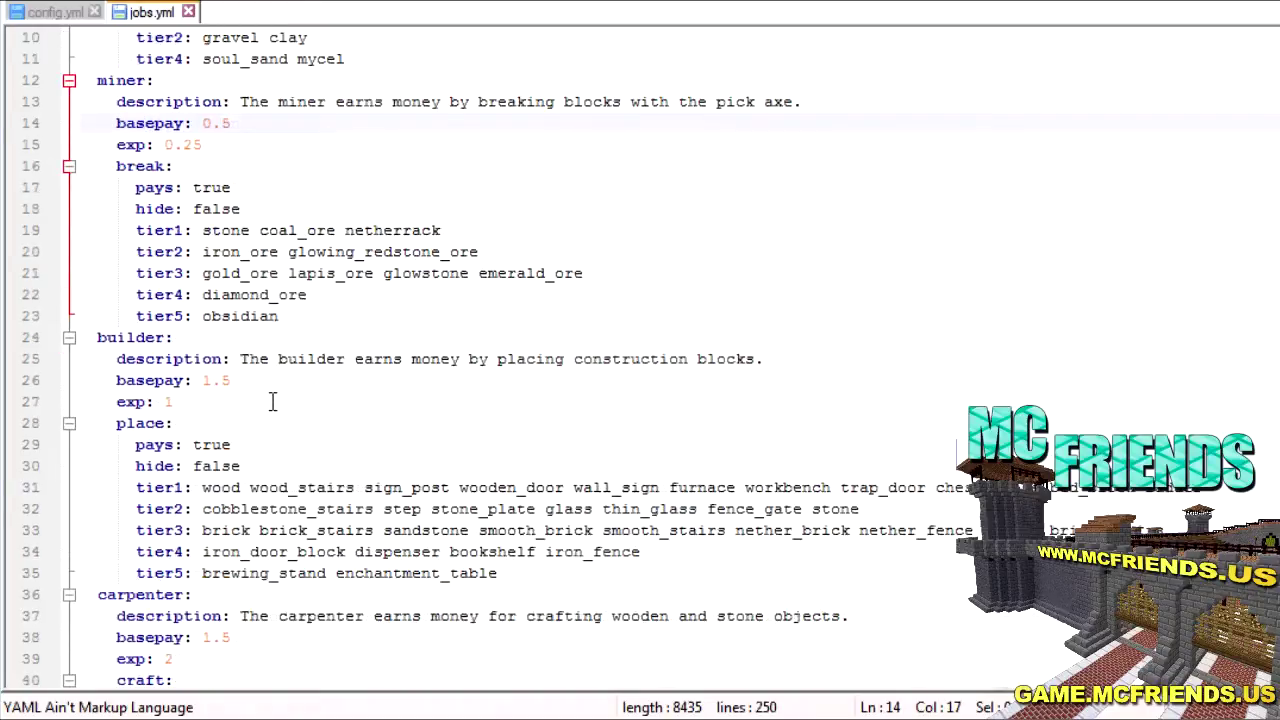
{"action": "scroll", "coordinate": [272, 401], "scroll_direction": "down", "scroll_amount": 5}
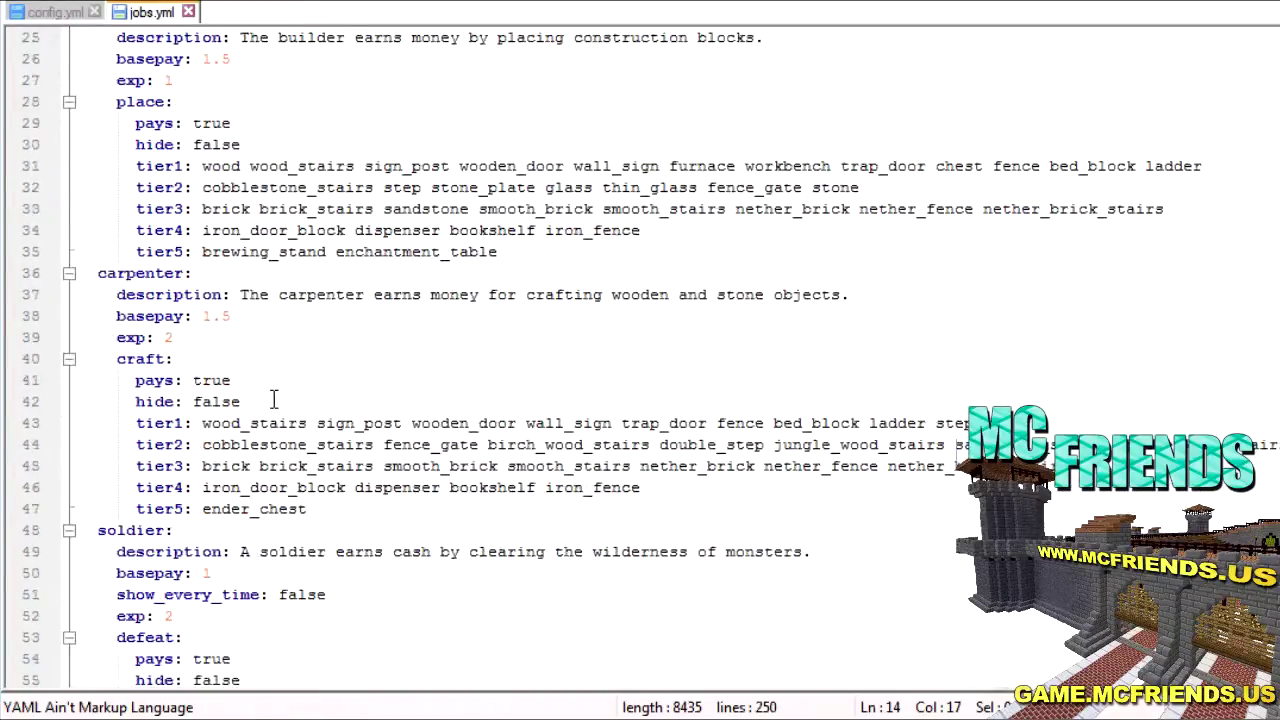
{"action": "scroll", "coordinate": [272, 401], "scroll_direction": "down", "scroll_amount": 4}
{"action": "scroll", "coordinate": [272, 401], "scroll_direction": "down", "scroll_amount": 10}
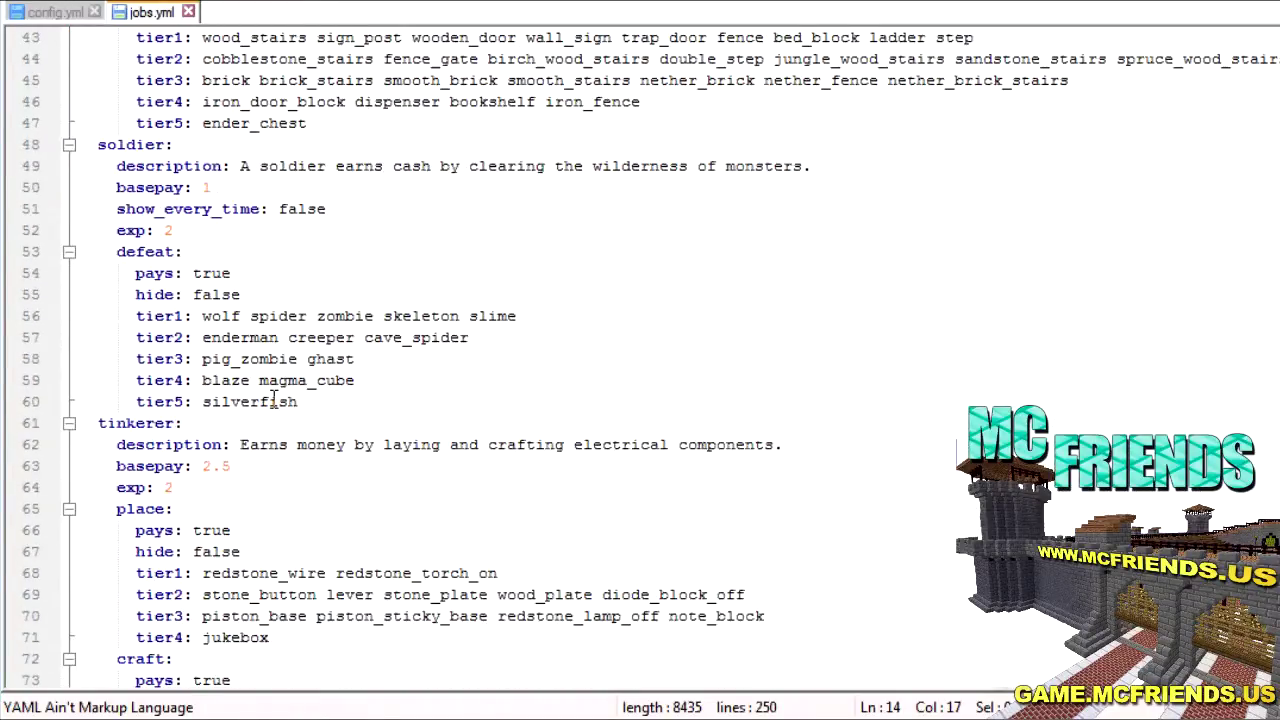
{"action": "scroll", "coordinate": [272, 401], "scroll_direction": "down", "scroll_amount": 9}
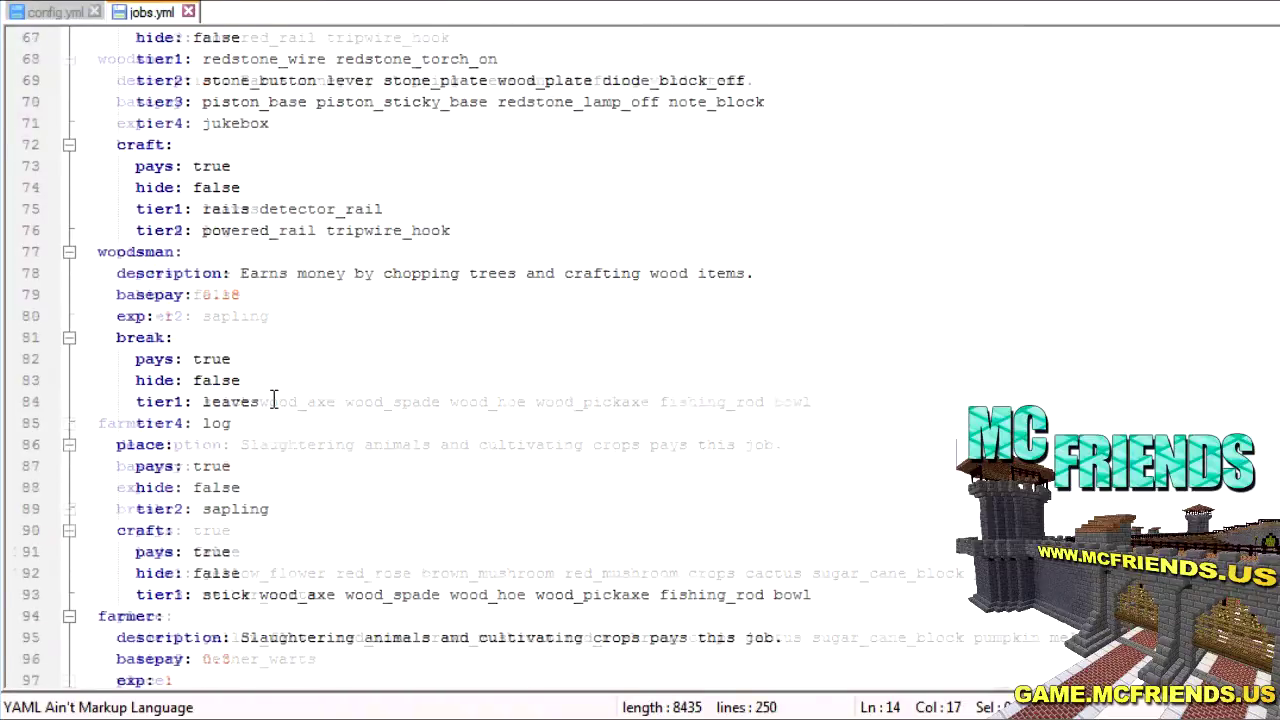
{"action": "scroll", "coordinate": [272, 401], "scroll_direction": "down", "scroll_amount": 2}
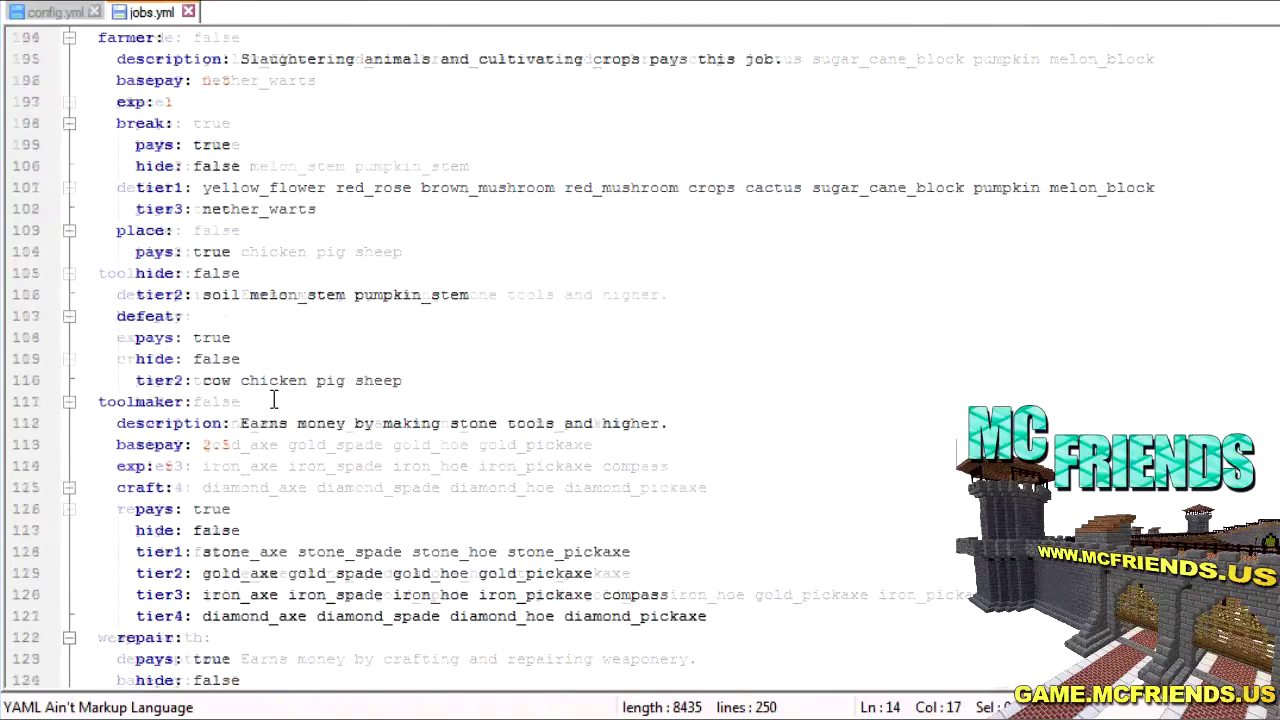
{"action": "scroll", "coordinate": [273, 400], "scroll_direction": "down", "scroll_amount": 2}
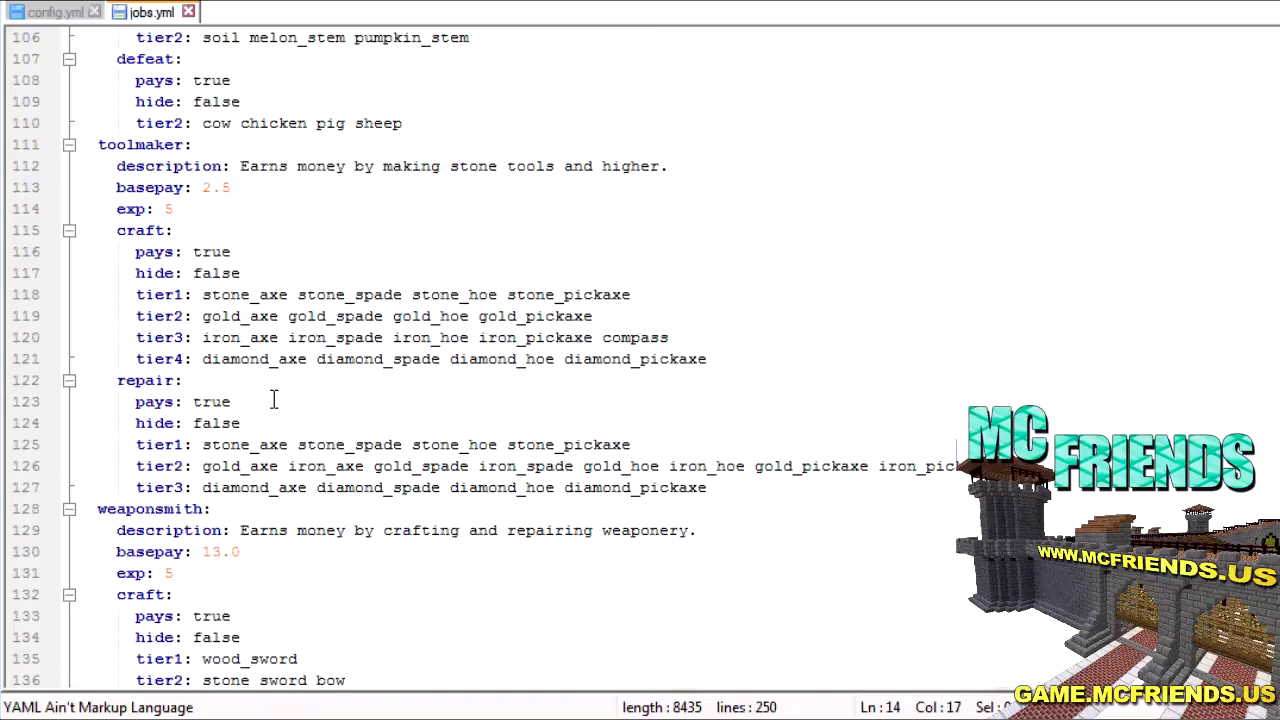
{"action": "scroll", "coordinate": [273, 400], "scroll_direction": "down", "scroll_amount": 5}
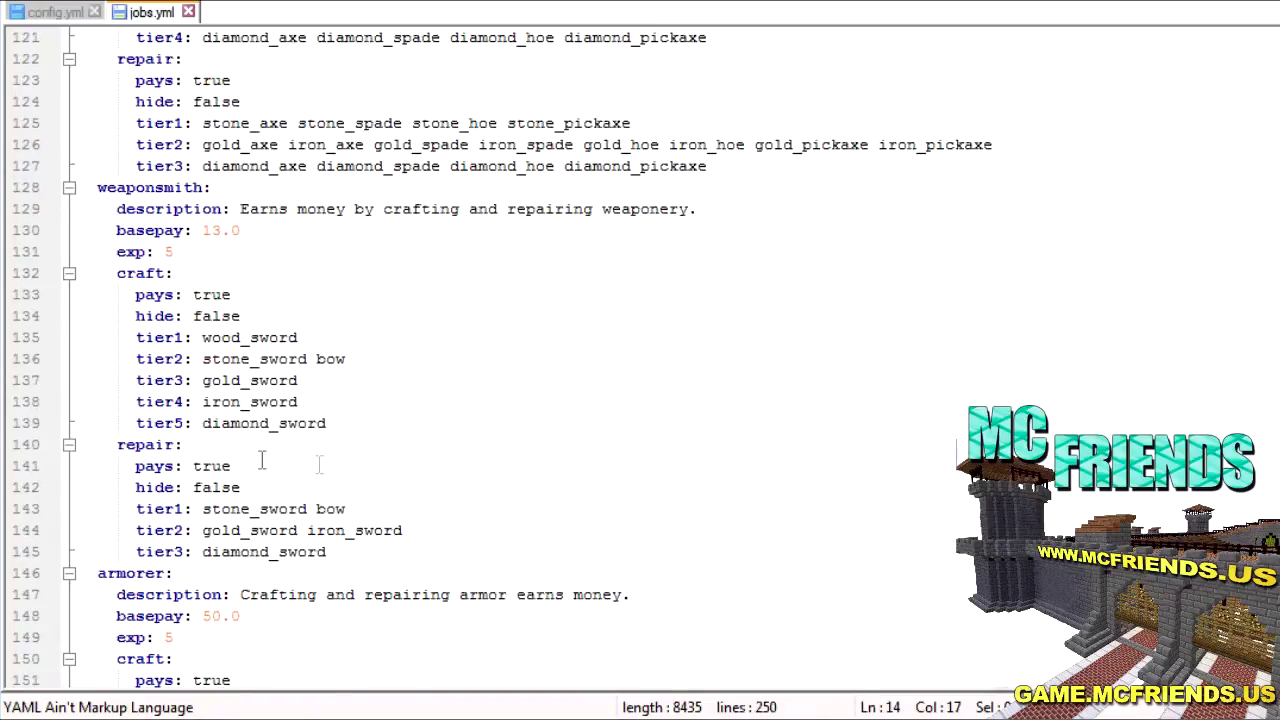
- Review the job definitions in jobs.yml from digger through conjurer and mark the hide line in the conjurer's enchant section
{"action": "scroll", "coordinate": [262, 459], "scroll_direction": "up", "scroll_amount": 20}
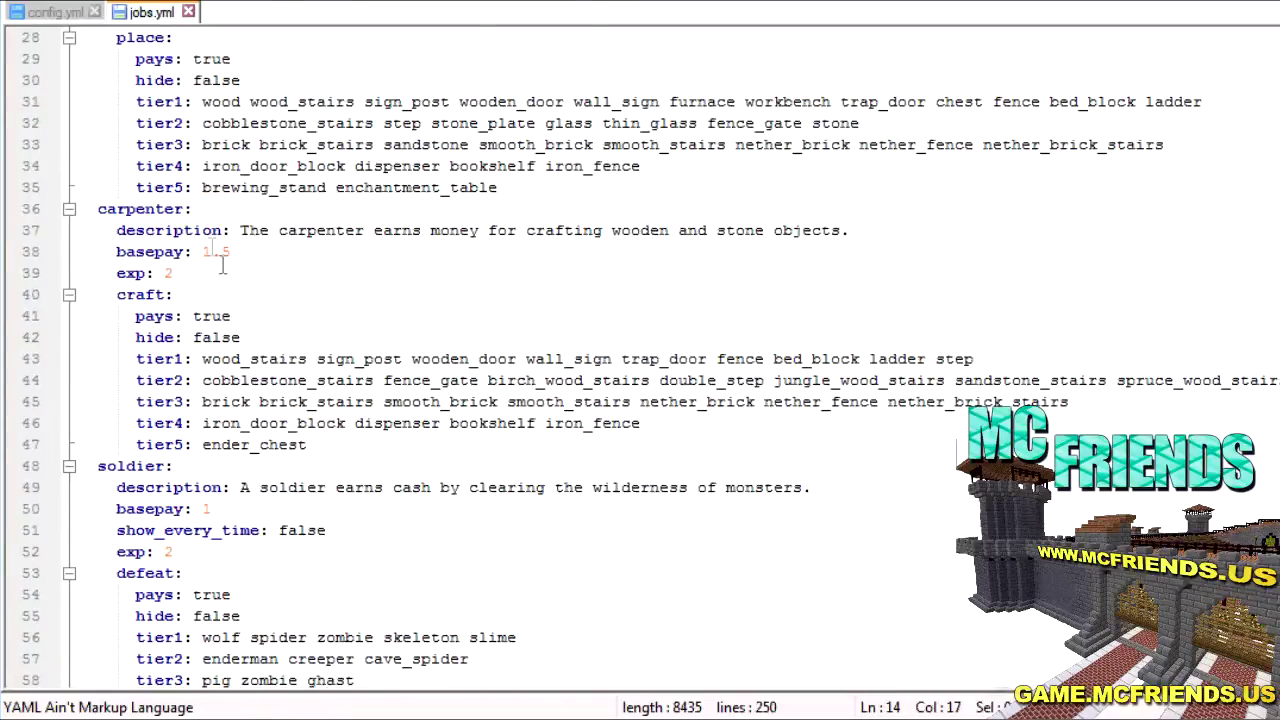
{"action": "scroll", "coordinate": [222, 265], "scroll_direction": "up", "scroll_amount": 9}
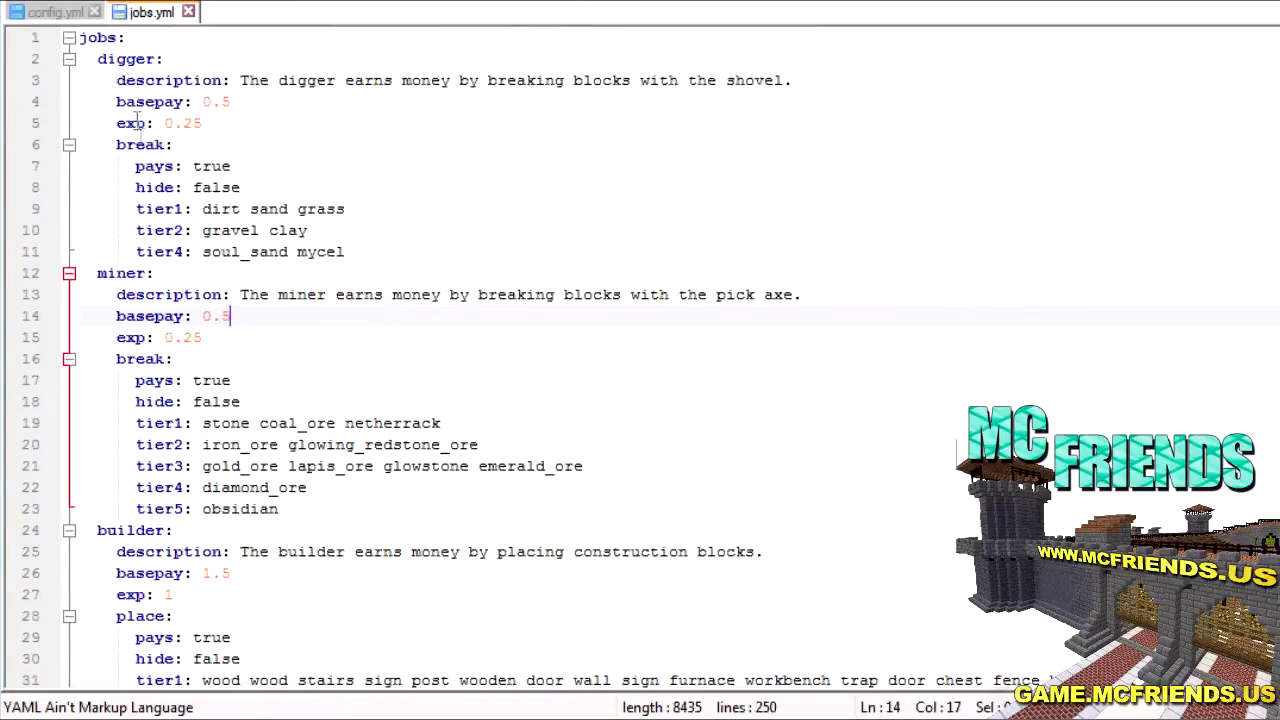
{"action": "scroll", "coordinate": [178, 410], "scroll_direction": "down", "scroll_amount": 4}
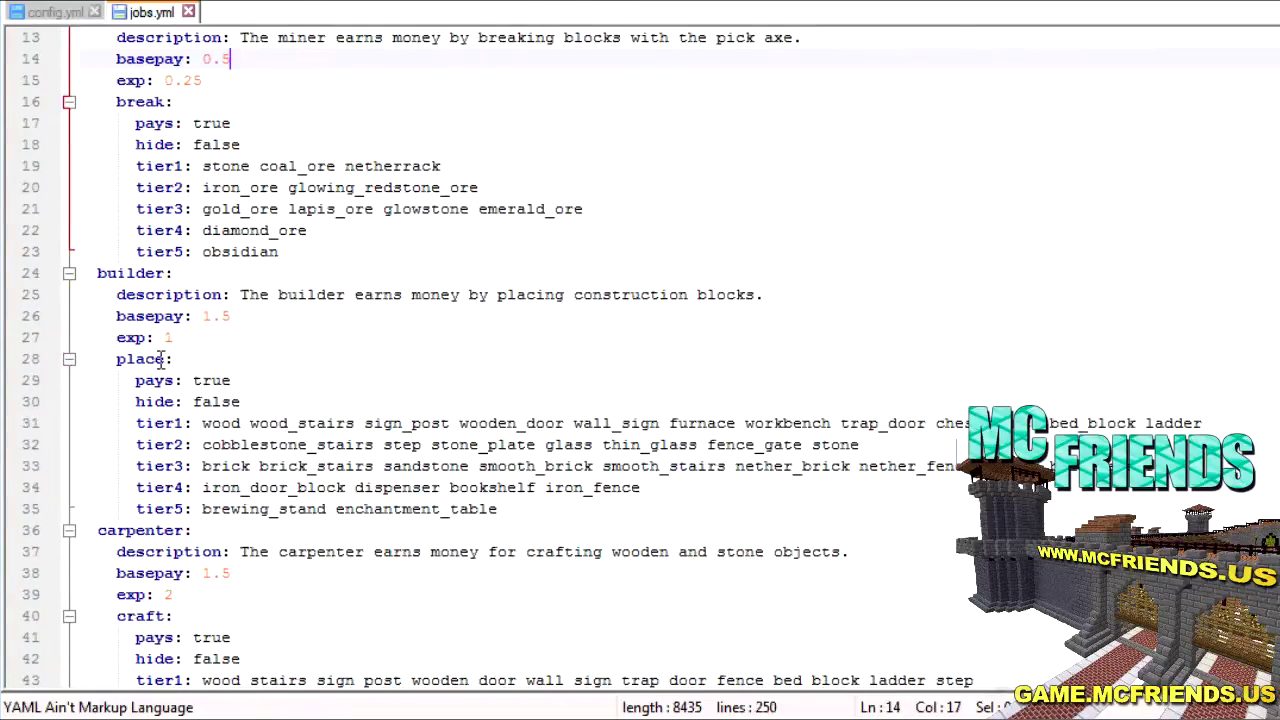
{"action": "scroll", "coordinate": [130, 370], "scroll_direction": "down", "scroll_amount": 16}
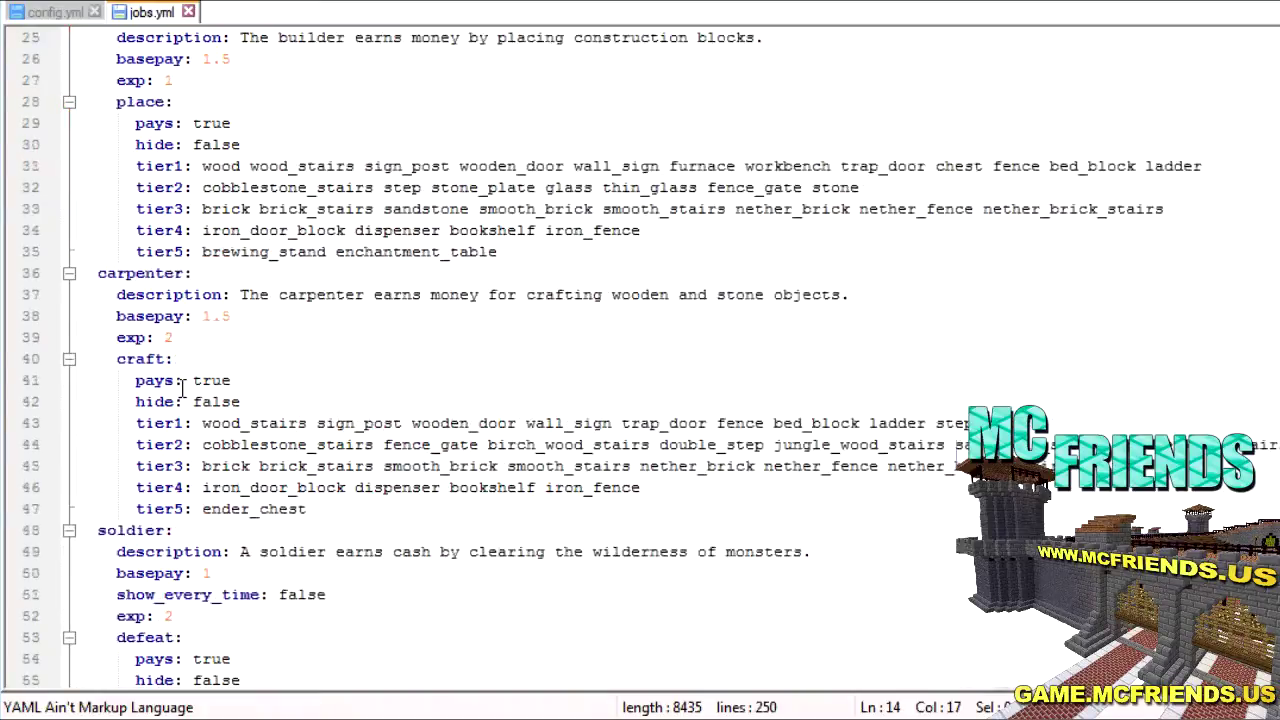
{"action": "scroll", "coordinate": [183, 388], "scroll_direction": "down", "scroll_amount": 20}
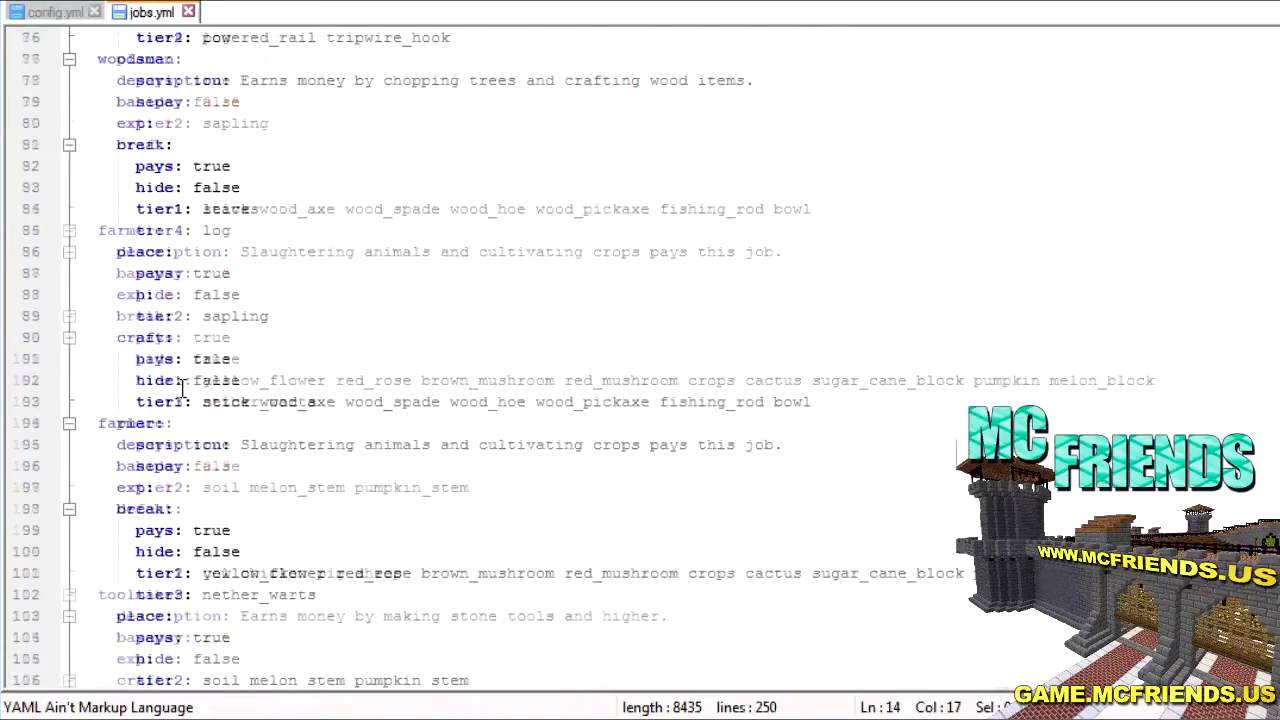
{"action": "scroll", "coordinate": [183, 388], "scroll_direction": "down", "scroll_amount": 20}
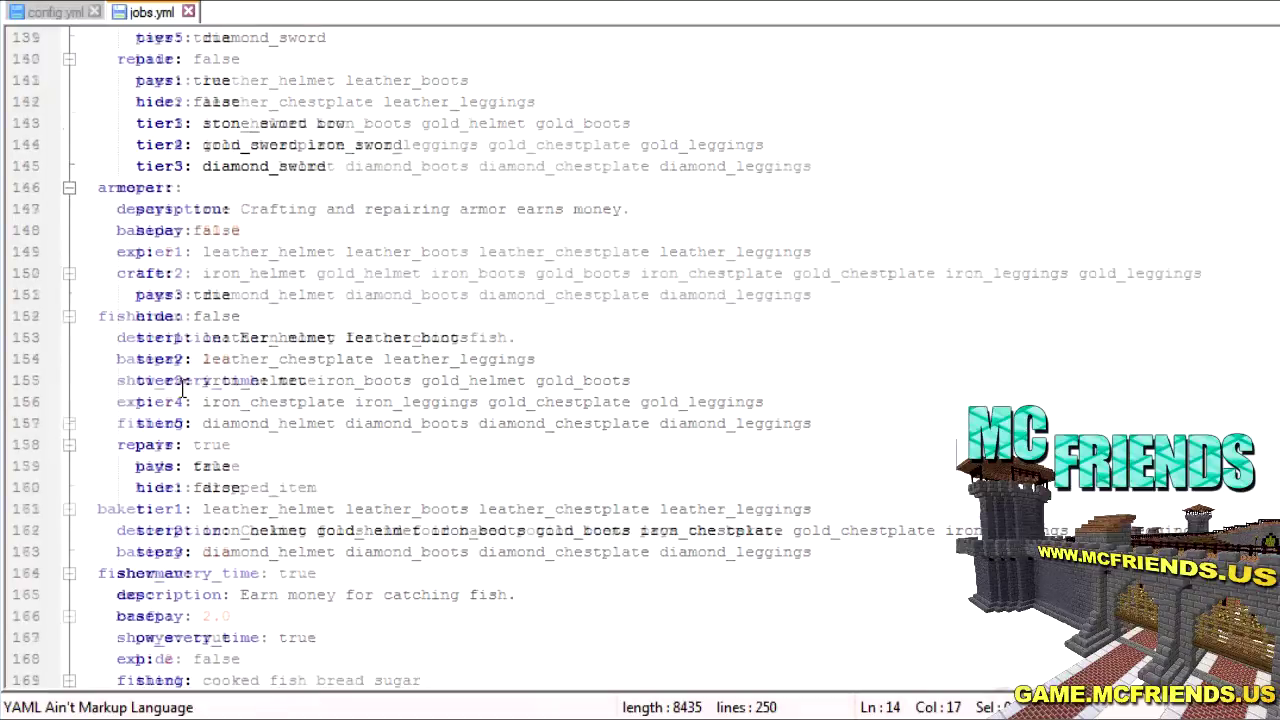
{"action": "scroll", "coordinate": [183, 388], "scroll_direction": "down", "scroll_amount": 8}
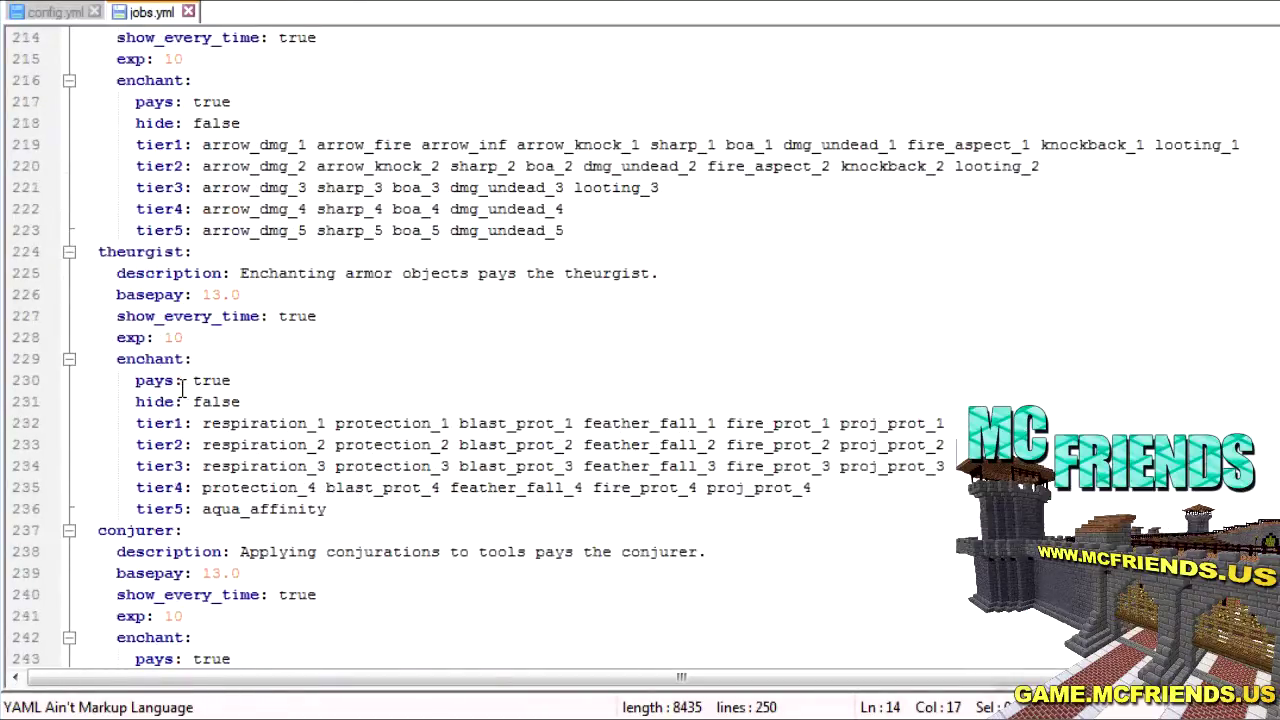
{"action": "scroll", "coordinate": [183, 388], "scroll_direction": "up", "scroll_amount": 5}
{"action": "scroll", "coordinate": [183, 388], "scroll_direction": "up", "scroll_amount": 16}
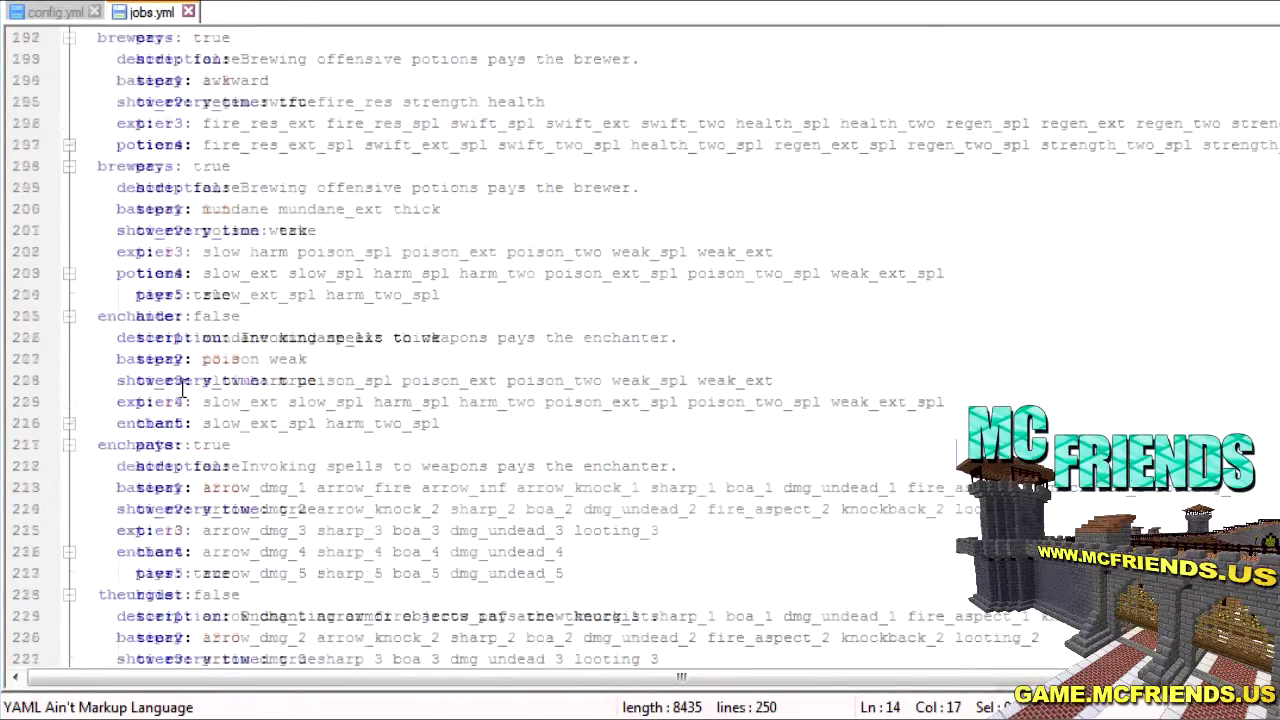
{"action": "scroll", "coordinate": [183, 388], "scroll_direction": "down", "scroll_amount": 20}
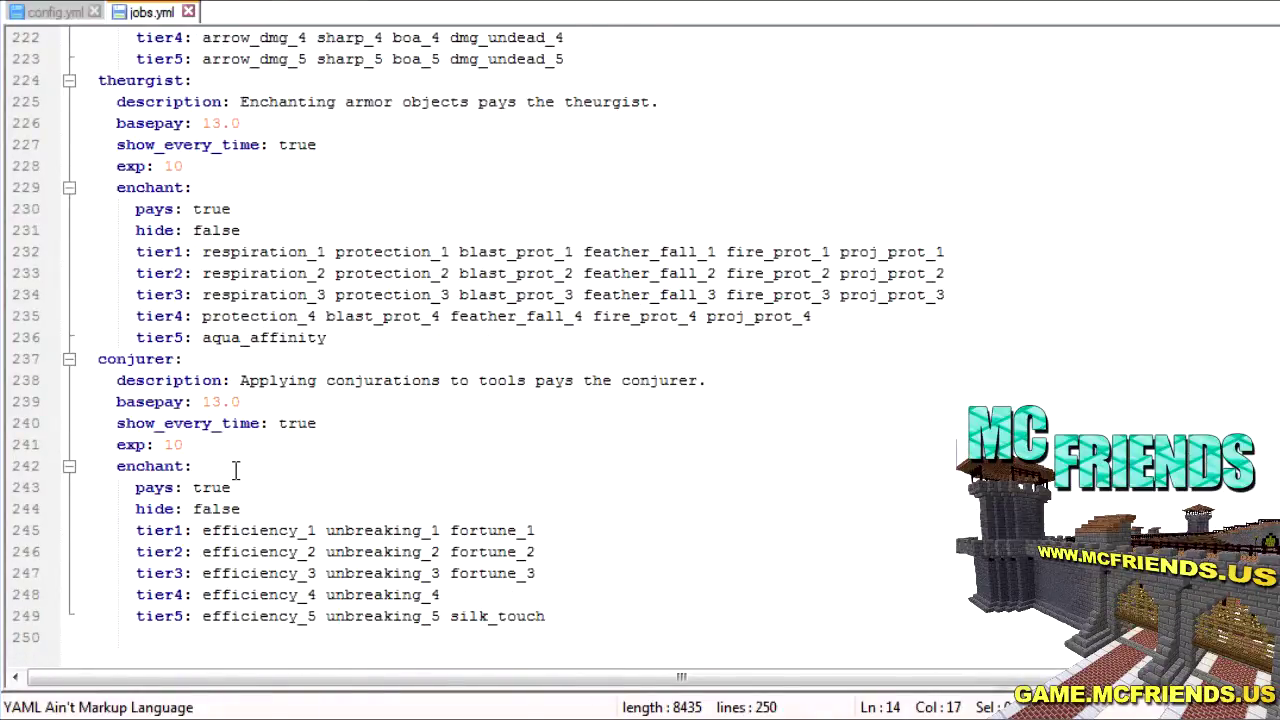
{"action": "left_click", "coordinate": [235, 469]}
{"action": "left_click", "coordinate": [264, 506]}
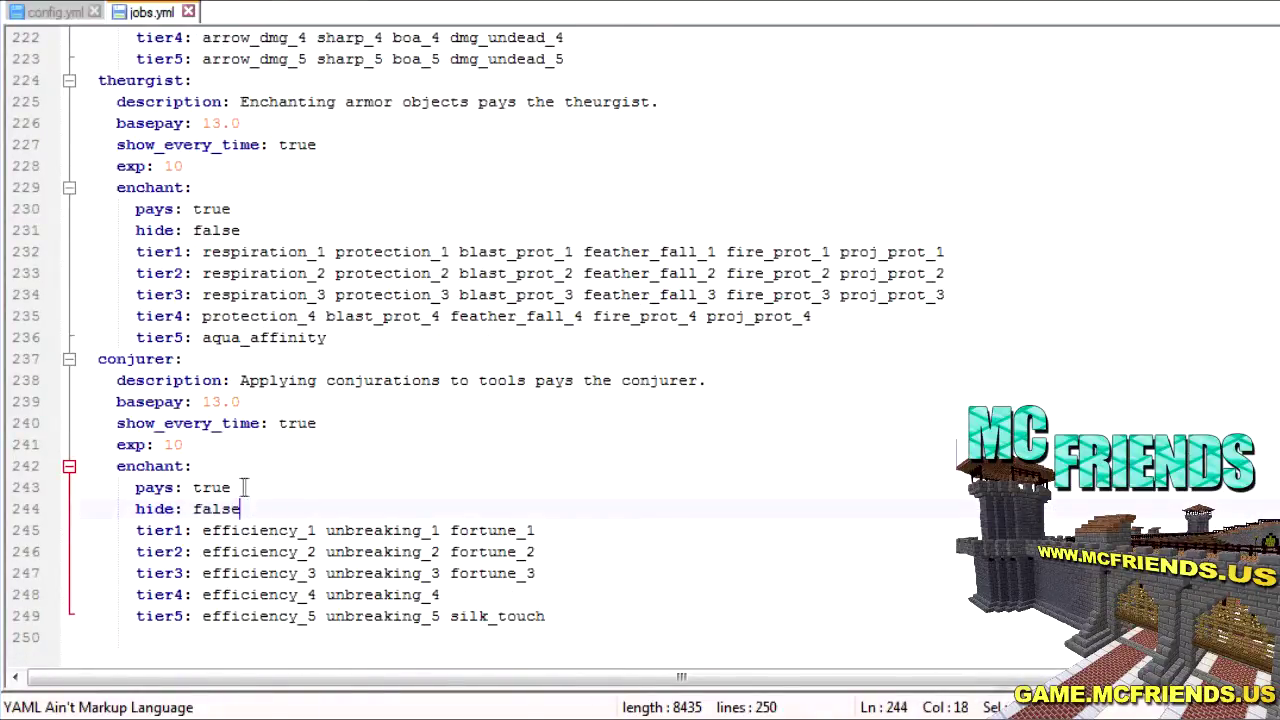
- Highlight the show_every_time lines of the enchanter, theurgist and conjurer jobs one after another
{"action": "scroll", "coordinate": [268, 503], "scroll_direction": "up", "scroll_amount": 1}
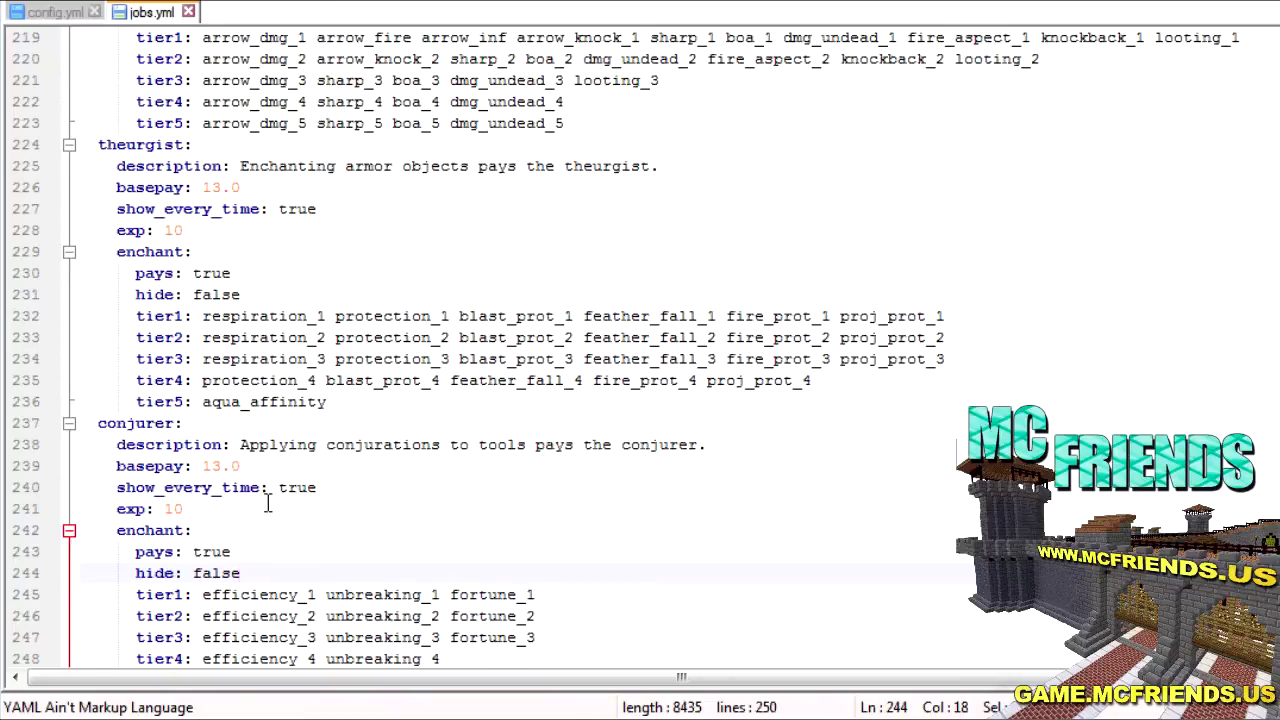
{"action": "scroll", "coordinate": [268, 503], "scroll_direction": "up", "scroll_amount": 2}
{"action": "scroll", "coordinate": [268, 503], "scroll_direction": "down", "scroll_amount": 2}
{"action": "scroll", "coordinate": [268, 520], "scroll_direction": "up", "scroll_amount": 5}
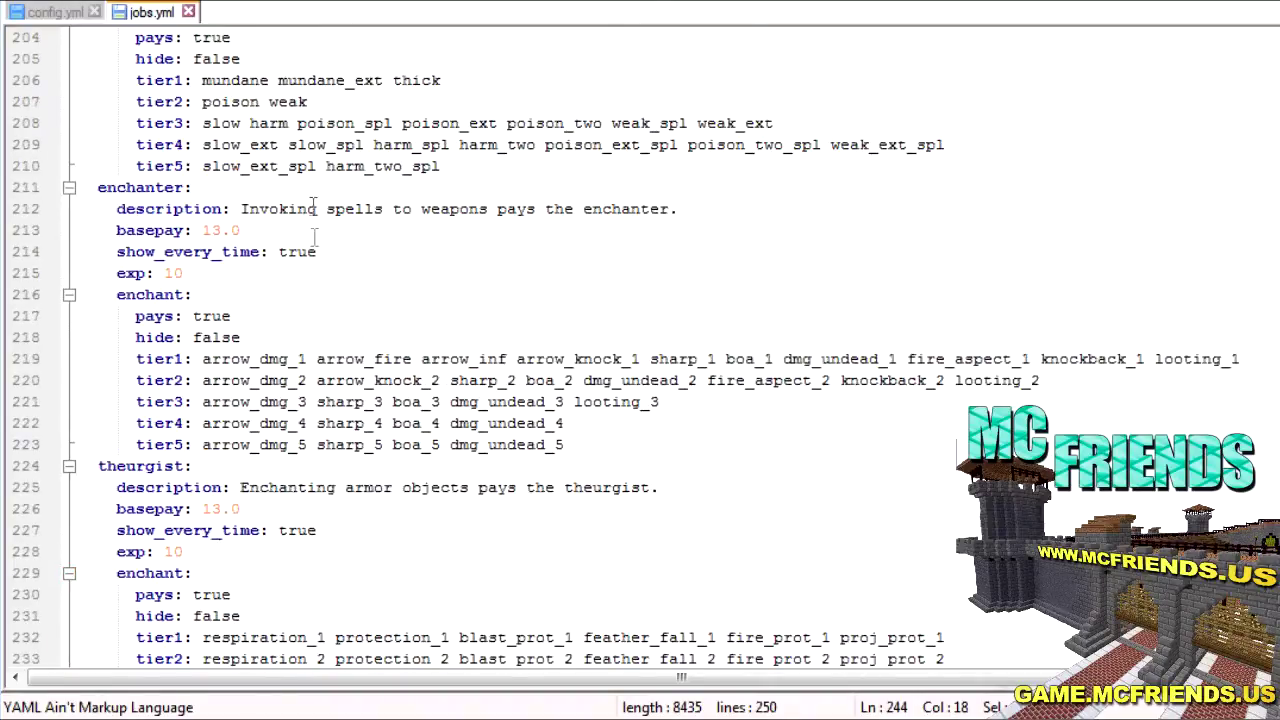
{"action": "left_click_drag", "start_coordinate": [318, 252], "coordinate": [82, 255]}
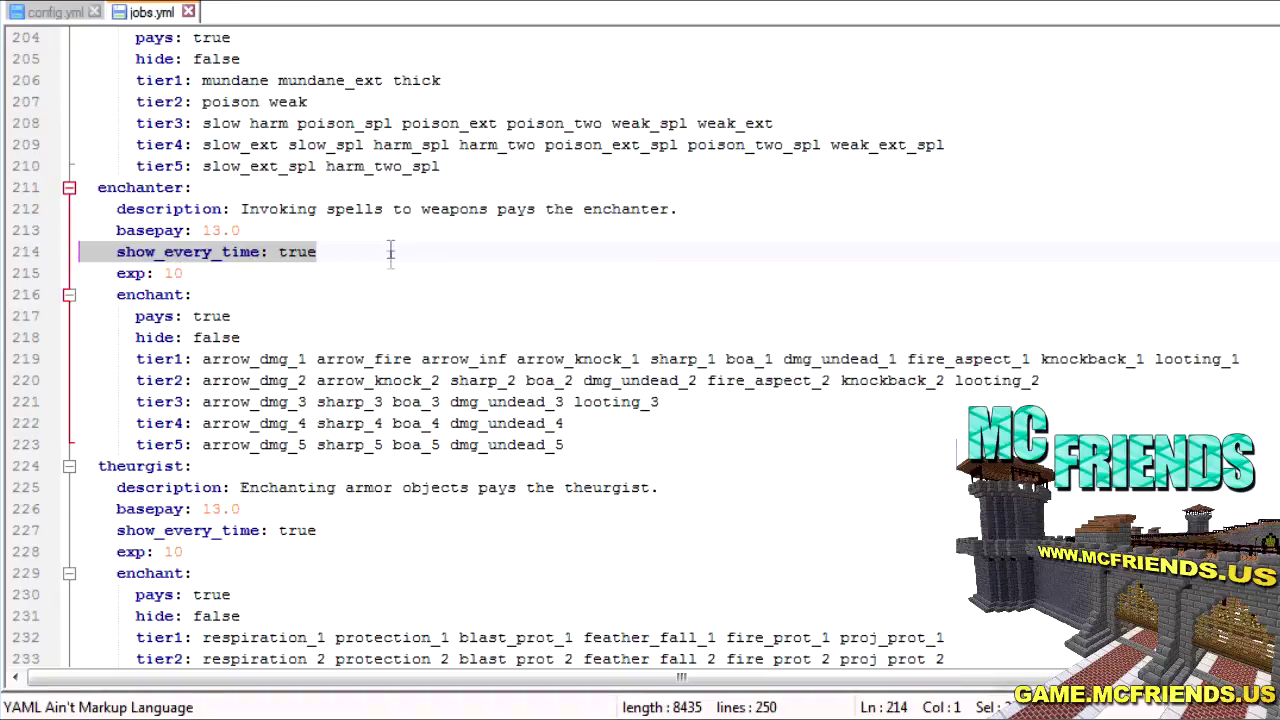
{"action": "scroll", "coordinate": [387, 333], "scroll_direction": "down", "scroll_amount": 2}
{"action": "left_click_drag", "start_coordinate": [330, 401], "coordinate": [49, 409]}
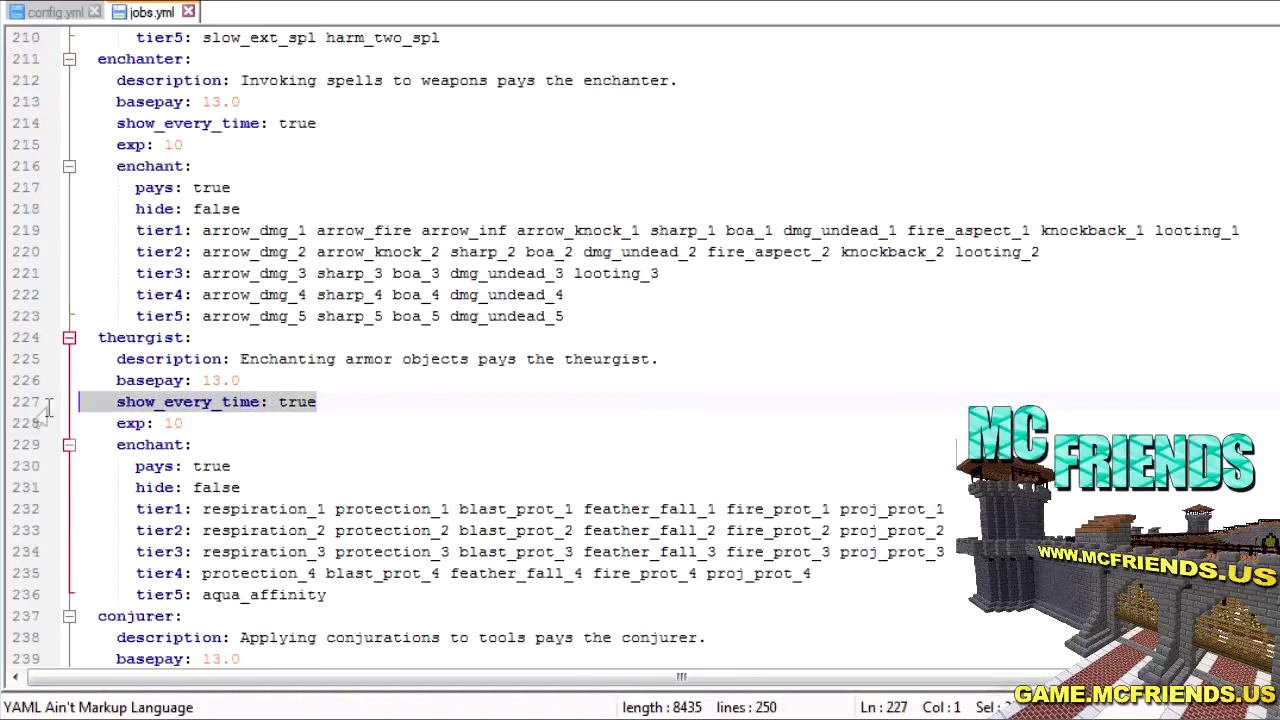
{"action": "scroll", "coordinate": [460, 385], "scroll_direction": "down", "scroll_amount": 2}
{"action": "scroll", "coordinate": [432, 390], "scroll_direction": "down", "scroll_amount": 2}
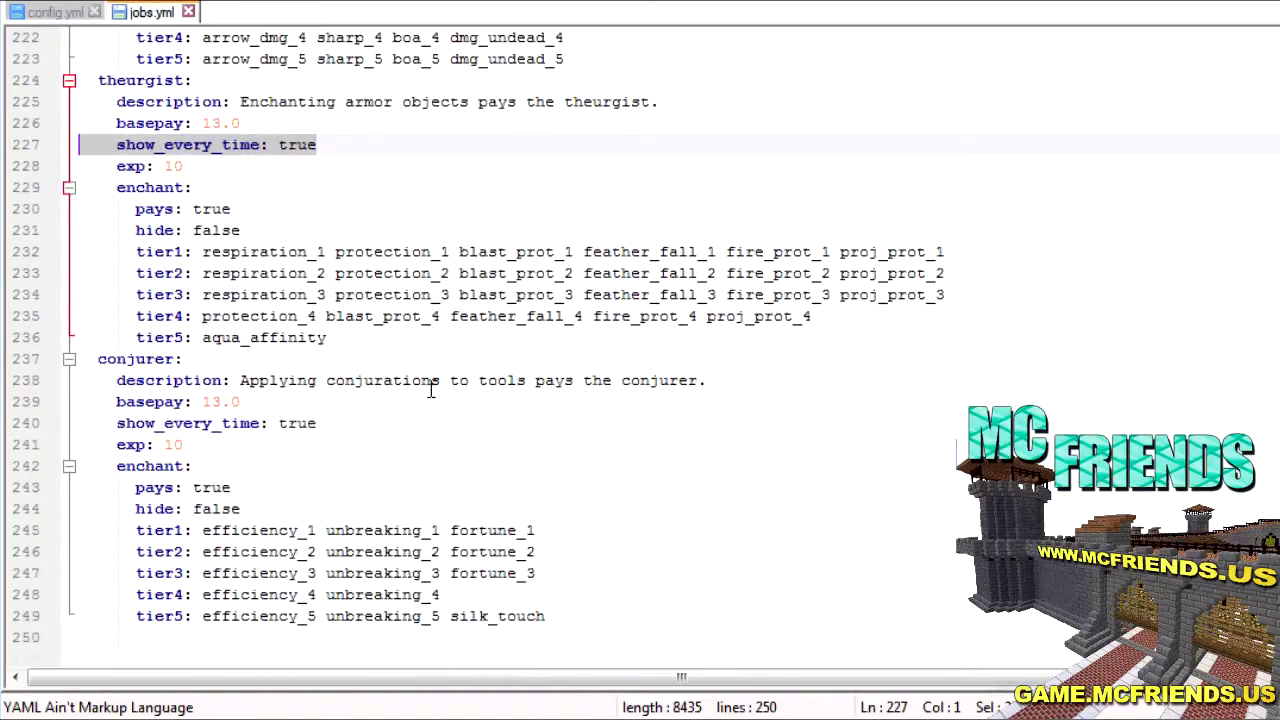
{"action": "left_click_drag", "start_coordinate": [330, 423], "coordinate": [8, 420]}
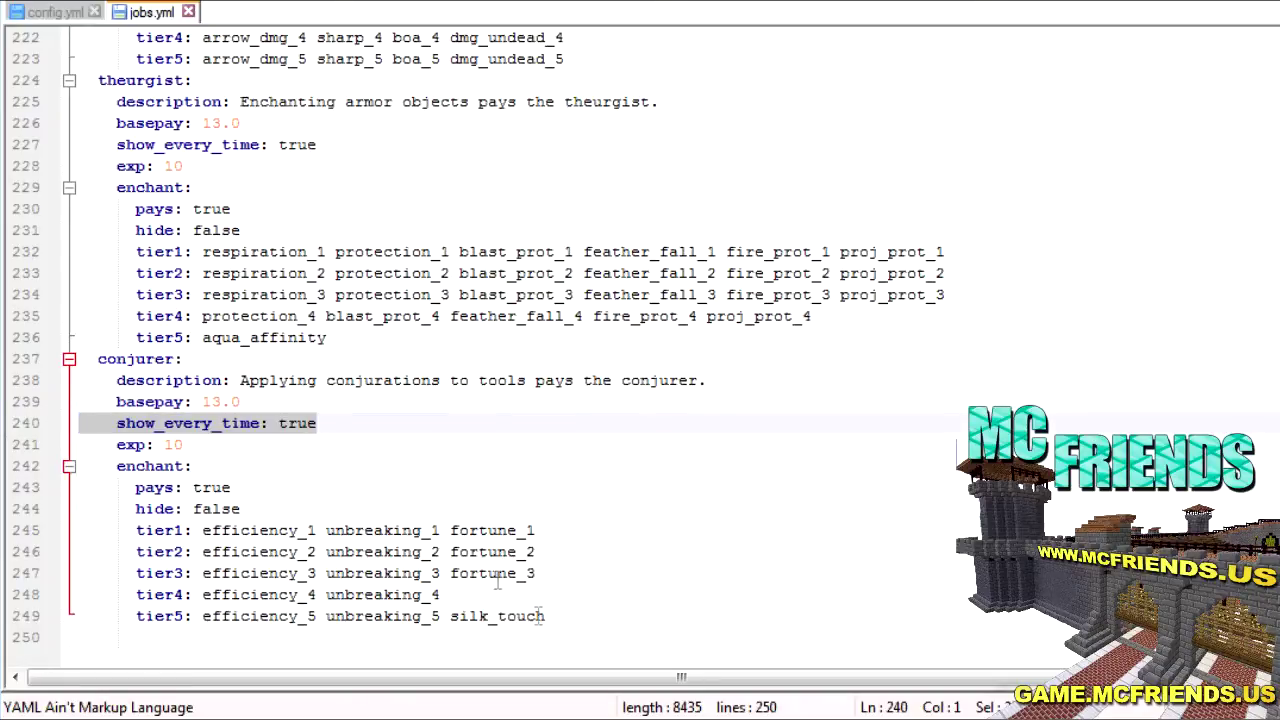
- Highlight the show_every_time line of the brewer job and place the text cursor at its end
{"action": "scroll", "coordinate": [555, 615], "scroll_direction": "up", "scroll_amount": 4}
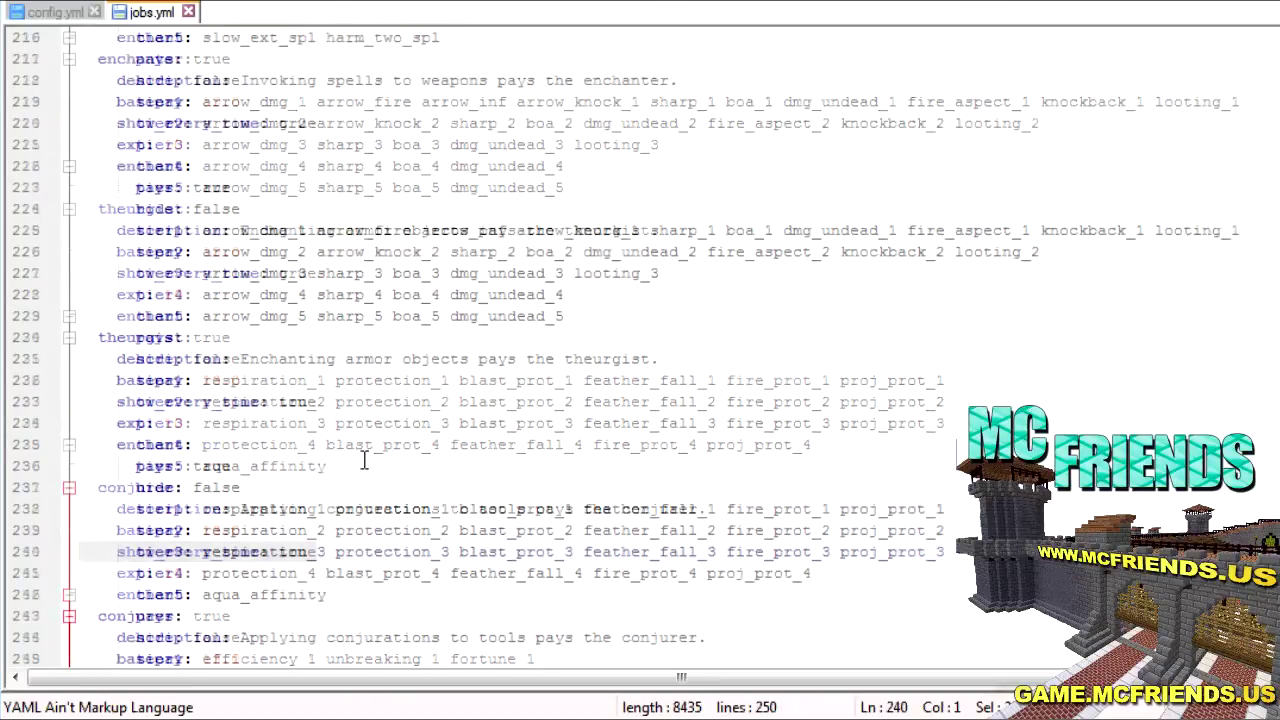
{"action": "scroll", "coordinate": [370, 410], "scroll_direction": "up", "scroll_amount": 5}
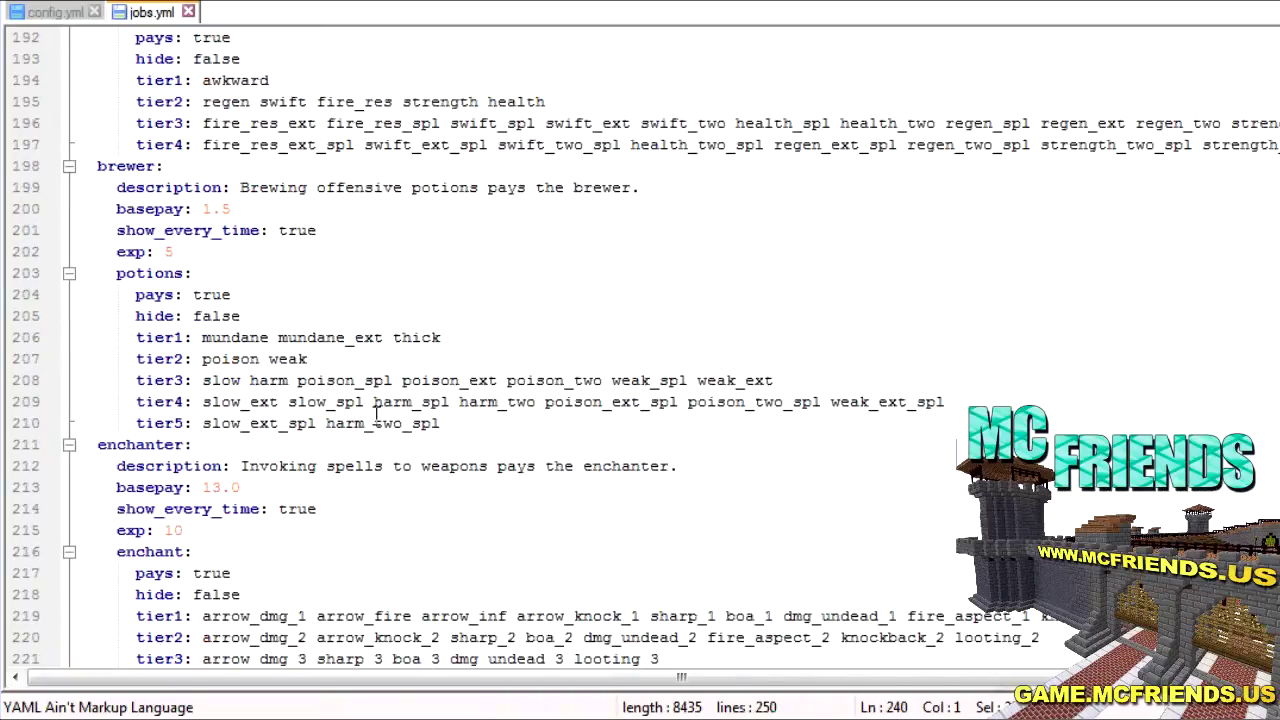
{"action": "left_click_drag", "start_coordinate": [333, 228], "coordinate": [55, 248]}
{"action": "left_click", "coordinate": [414, 252]}
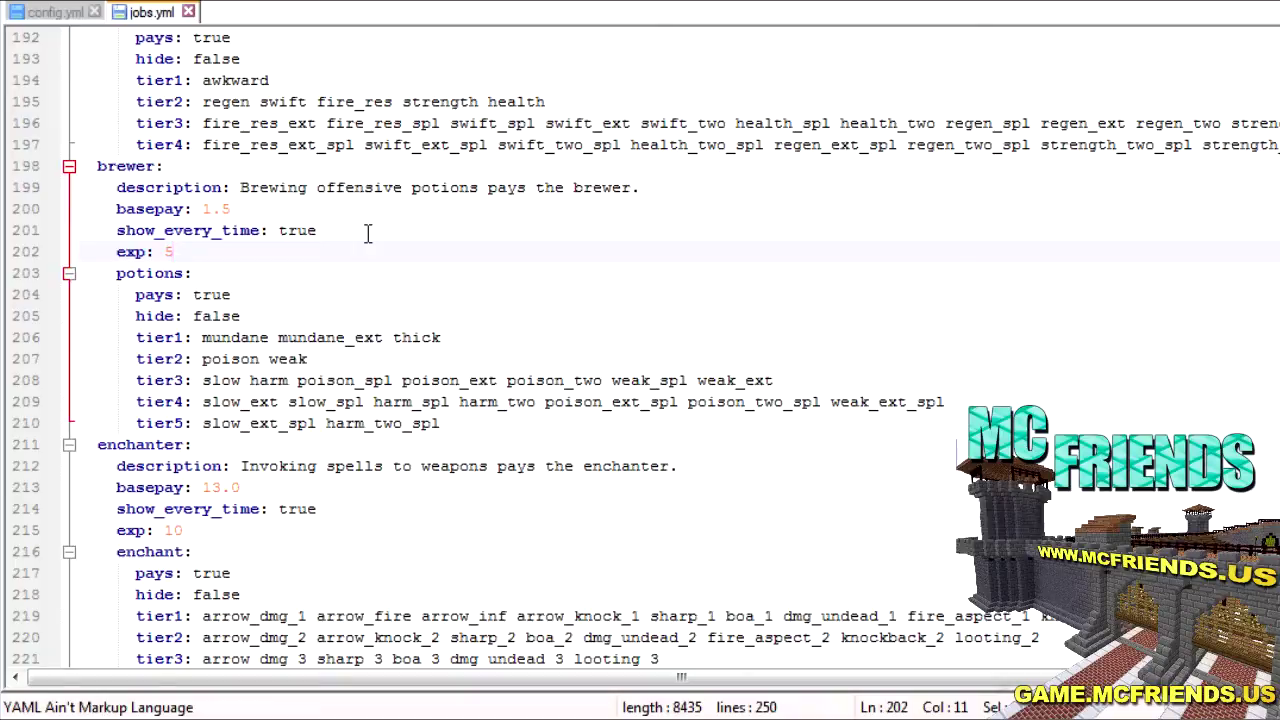
{"action": "left_click", "coordinate": [351, 237]}
- Go back to the start of jobs.yml and show config.yml from its max_pay line
{"action": "scroll", "coordinate": [512, 424], "scroll_direction": "up", "scroll_amount": 11}
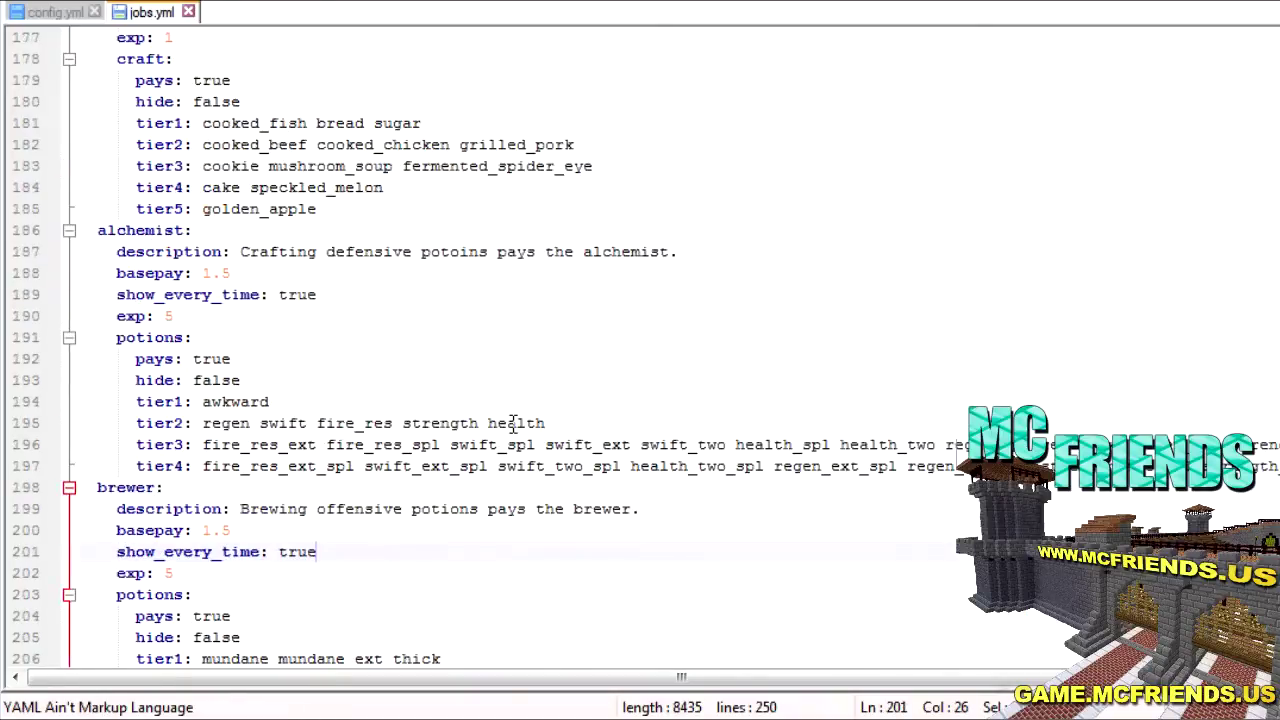
{"action": "scroll", "coordinate": [512, 424], "scroll_direction": "up", "scroll_amount": 20}
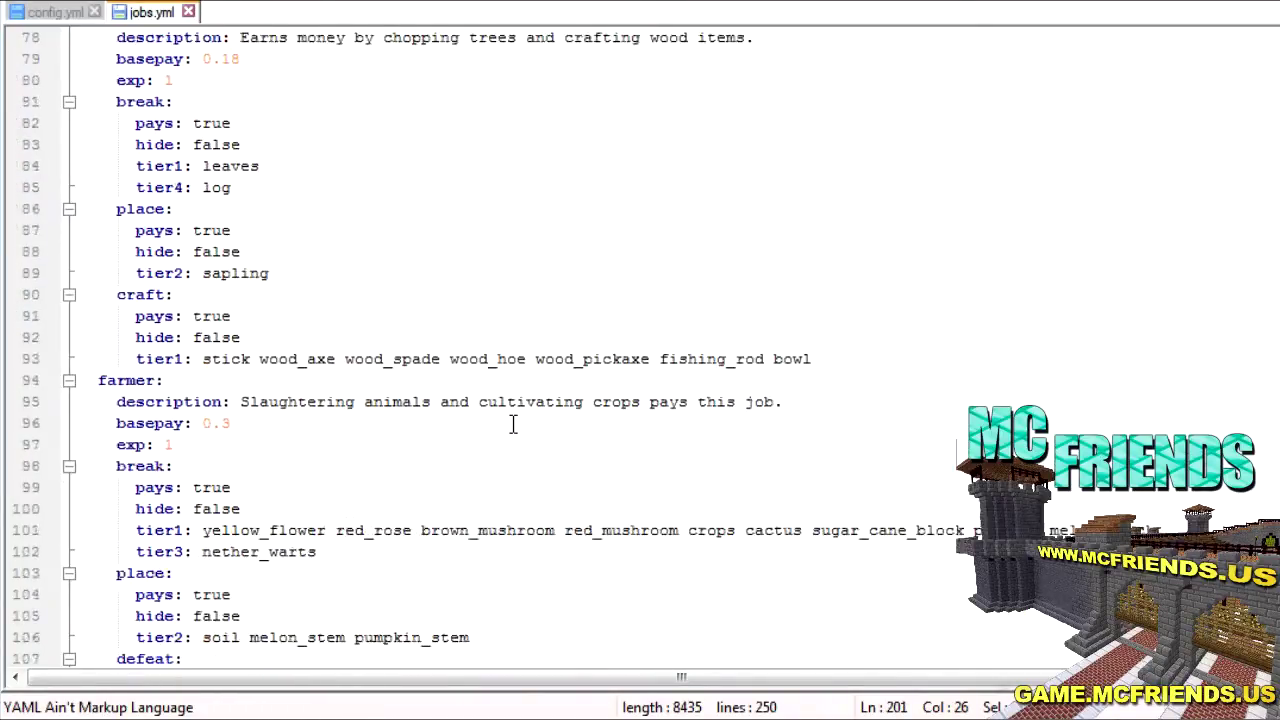
{"action": "scroll", "coordinate": [512, 424], "scroll_direction": "up", "scroll_amount": 19}
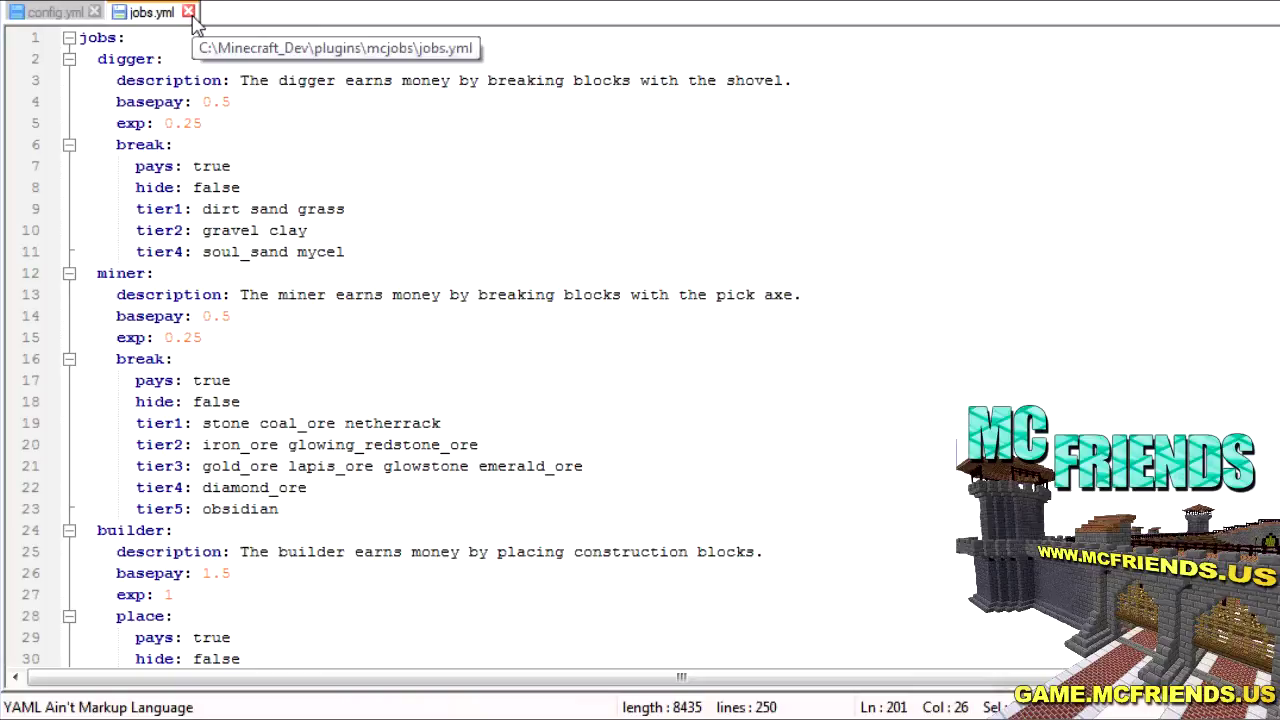
{"action": "left_click", "coordinate": [36, 14]}
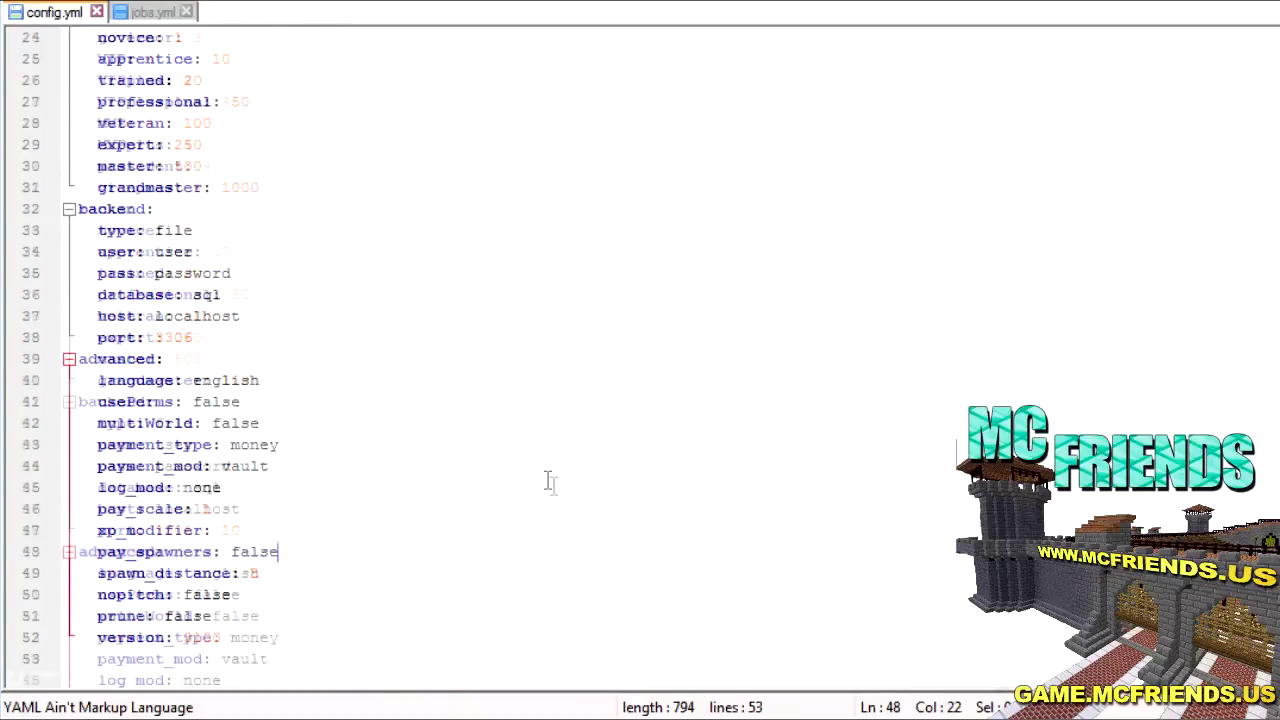
{"action": "scroll", "coordinate": [551, 485], "scroll_direction": "up", "scroll_amount": 8}
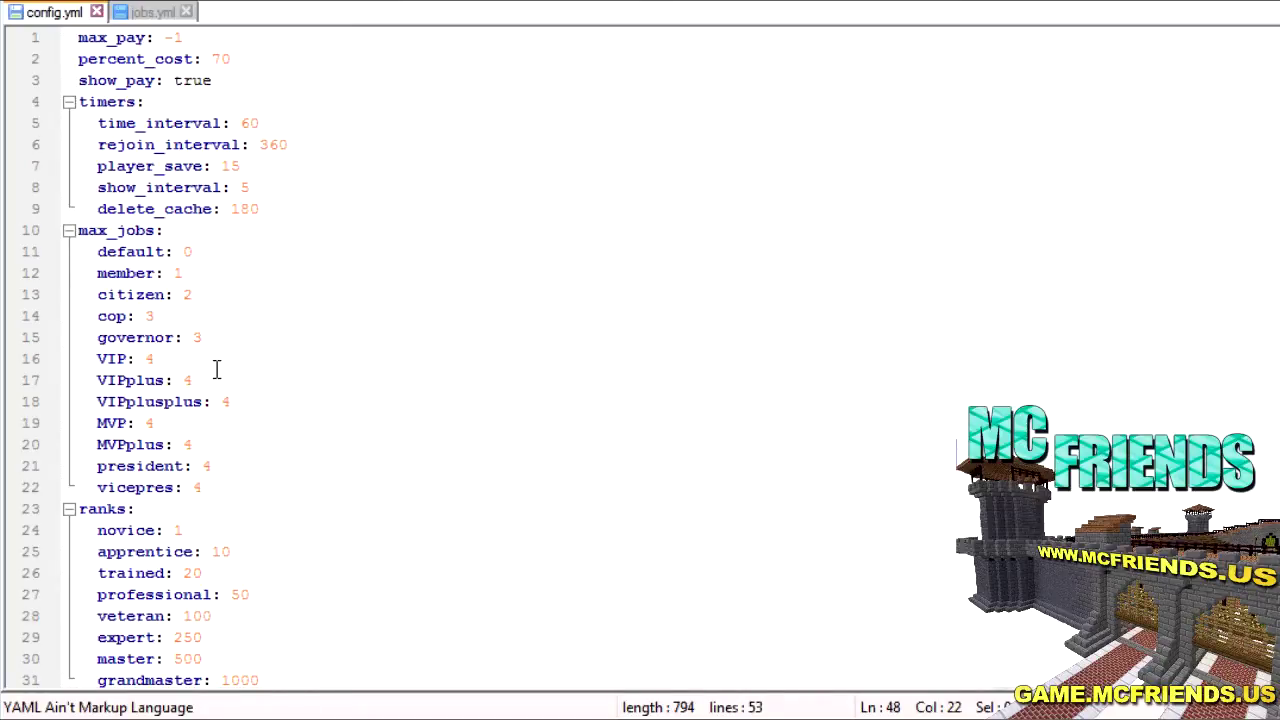
- Mark the digger's basepay line in jobs.yml and skim all job definitions down to conjurer and back
{"action": "left_click", "coordinate": [145, 13]}
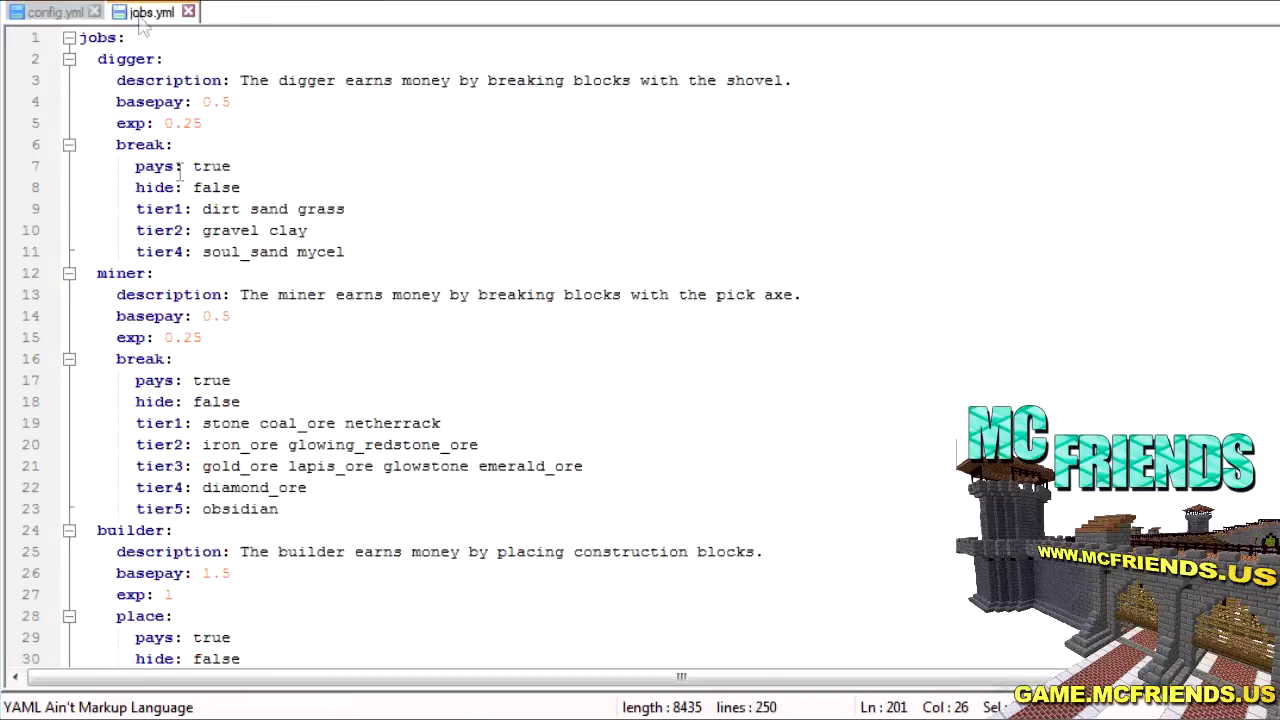
{"action": "left_click", "coordinate": [241, 101]}
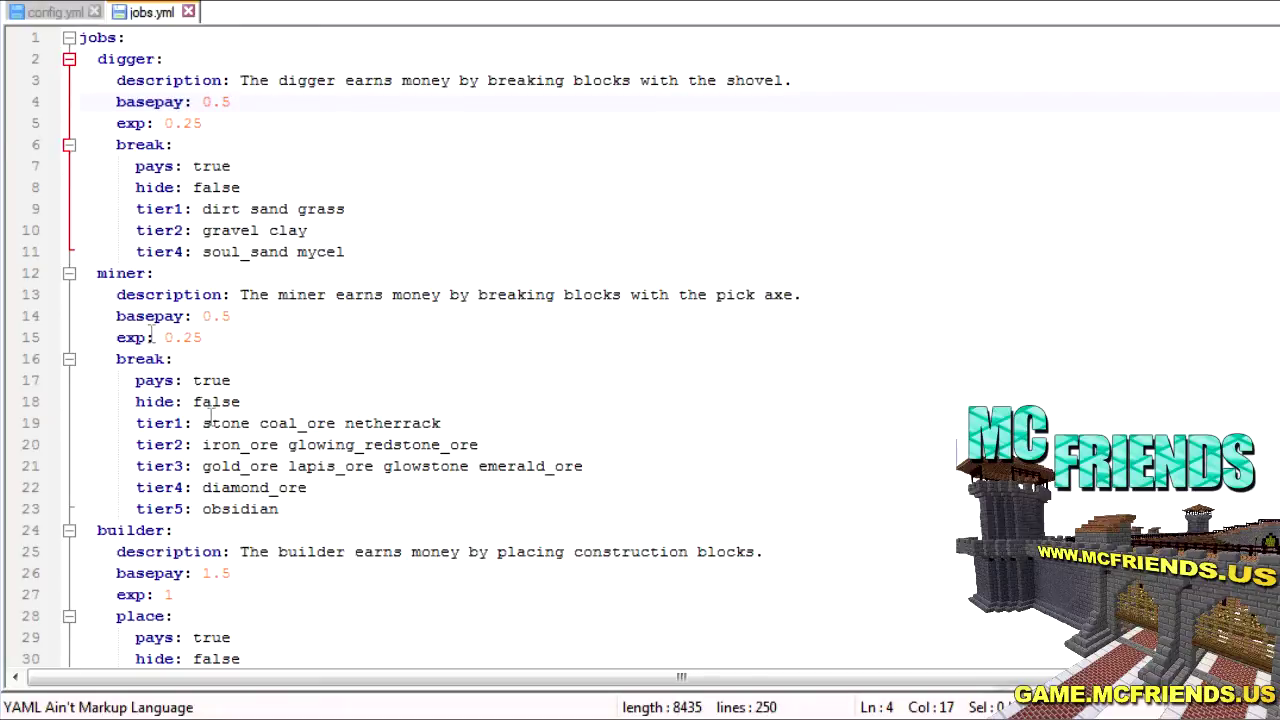
{"action": "scroll", "coordinate": [243, 519], "scroll_direction": "down", "scroll_amount": 5}
{"action": "scroll", "coordinate": [243, 519], "scroll_direction": "up", "scroll_amount": 5}
{"action": "scroll", "coordinate": [243, 519], "scroll_direction": "down", "scroll_amount": 20}
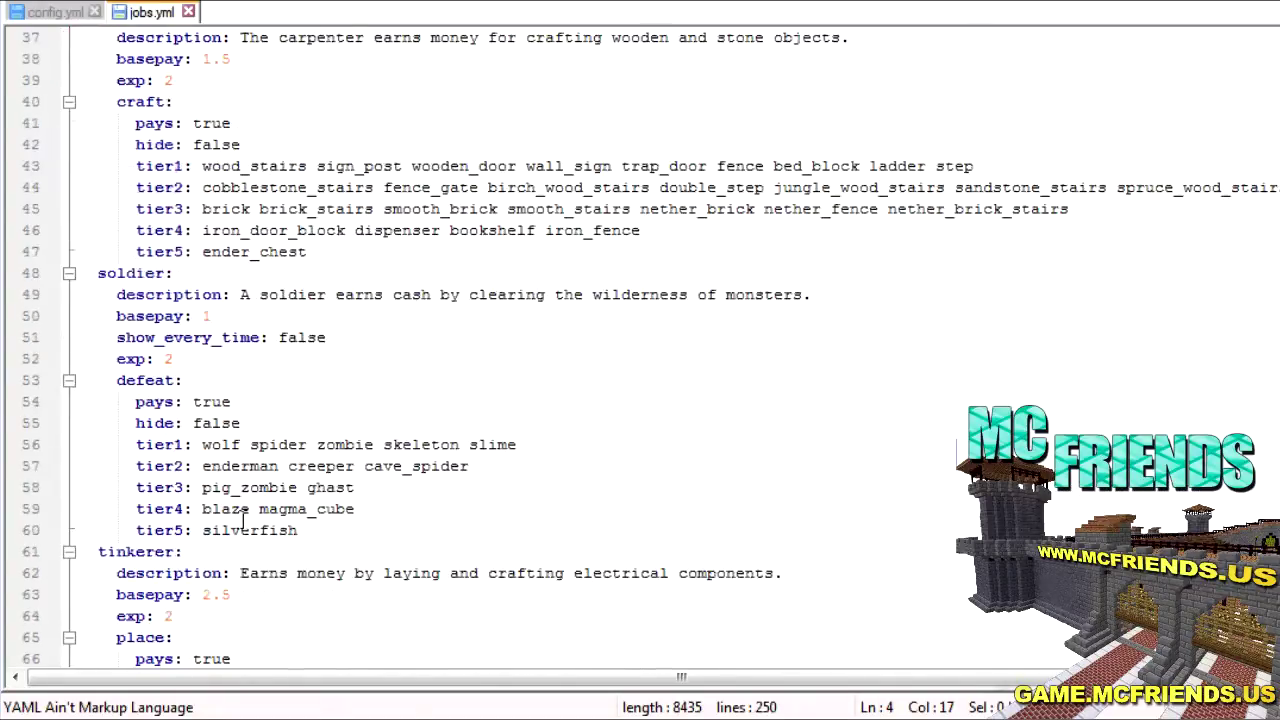
{"action": "scroll", "coordinate": [243, 519], "scroll_direction": "down", "scroll_amount": 20}
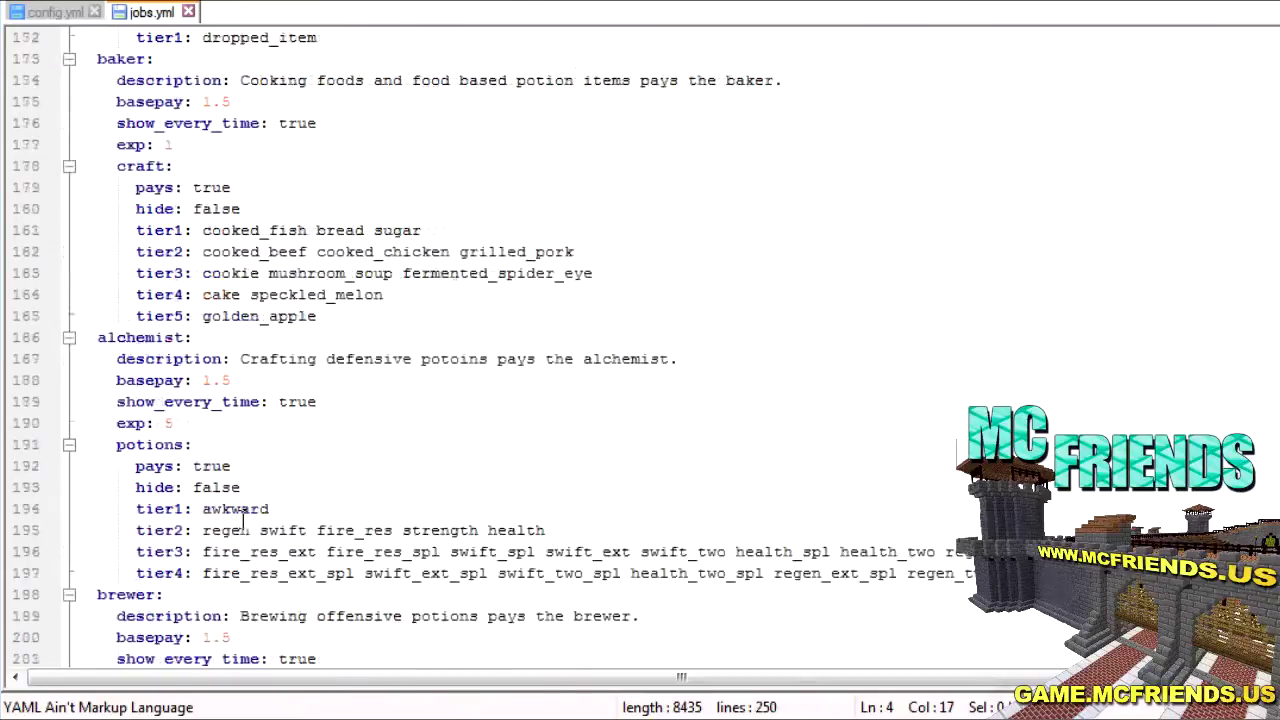
{"action": "scroll", "coordinate": [243, 519], "scroll_direction": "down", "scroll_amount": 10}
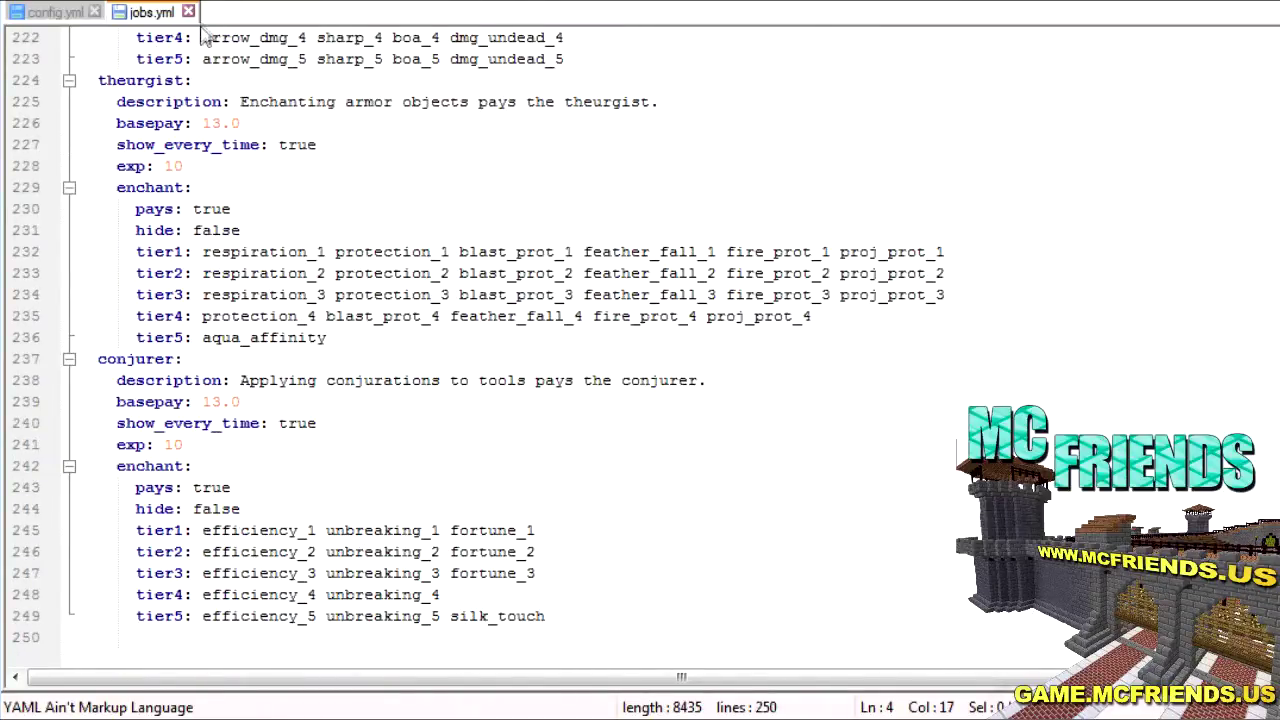
{"action": "scroll", "coordinate": [588, 590], "scroll_direction": "up", "scroll_amount": 19}
{"action": "scroll", "coordinate": [588, 590], "scroll_direction": "up", "scroll_amount": 20}
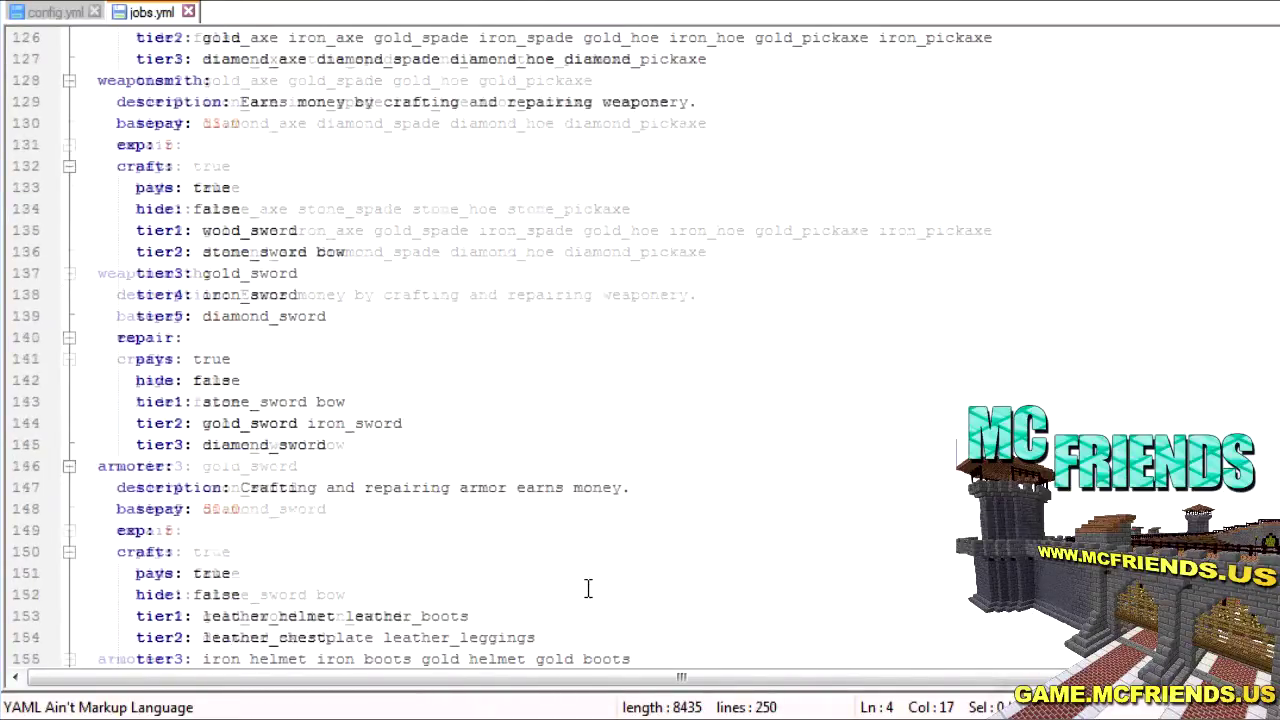
{"action": "scroll", "coordinate": [588, 590], "scroll_direction": "up", "scroll_amount": 16}
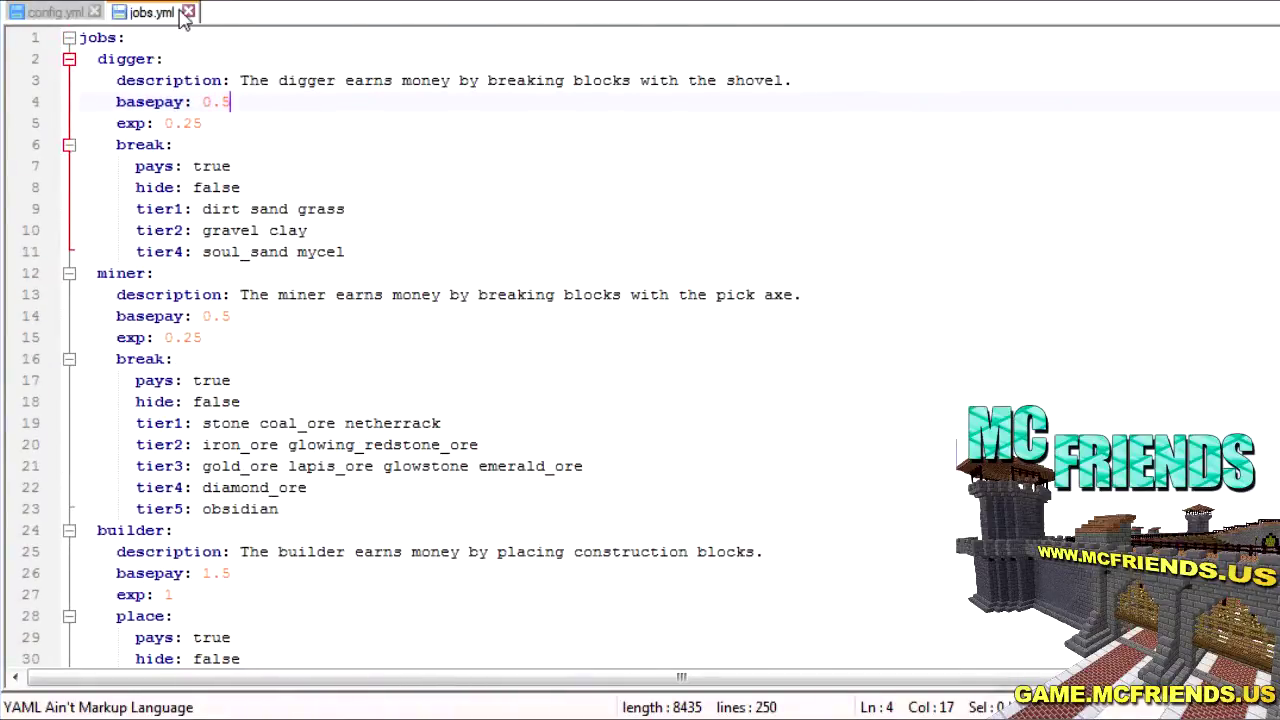
- Switch to config.yml and skim its settings from max_pay down to the advanced section
{"action": "left_click", "coordinate": [58, 16]}
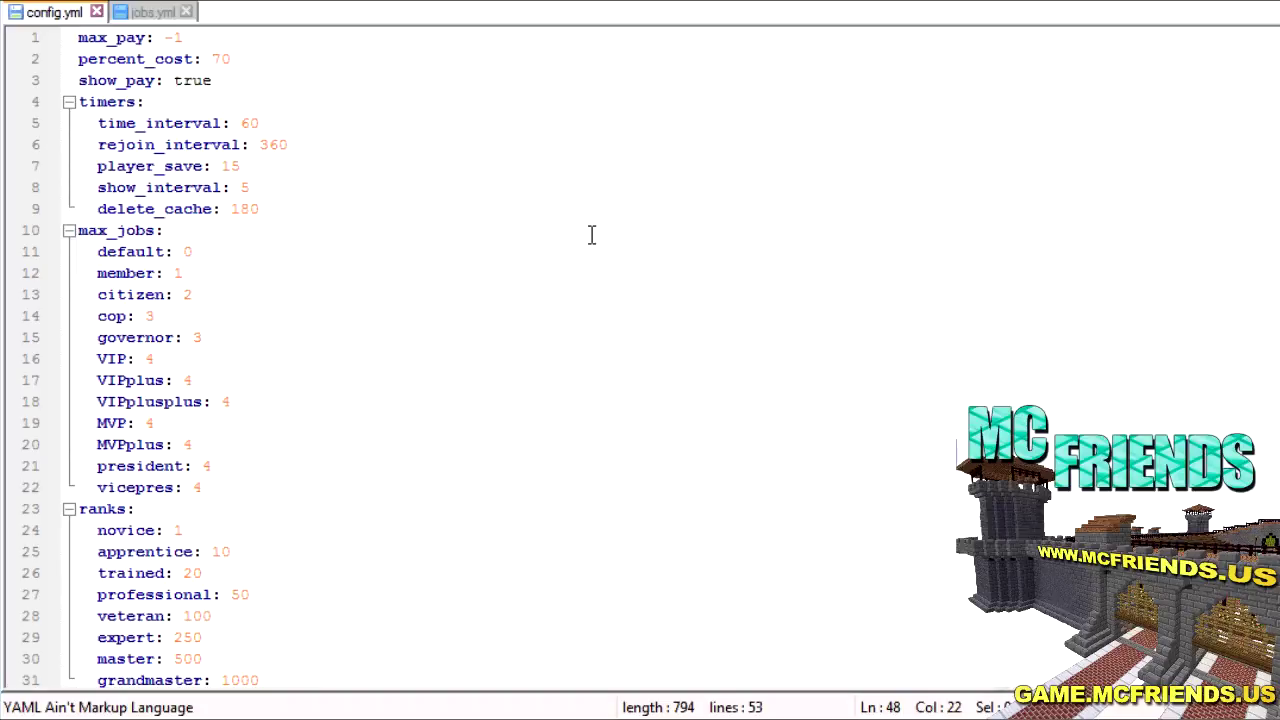
{"action": "scroll", "coordinate": [512, 80], "scroll_direction": "down", "scroll_amount": 6}
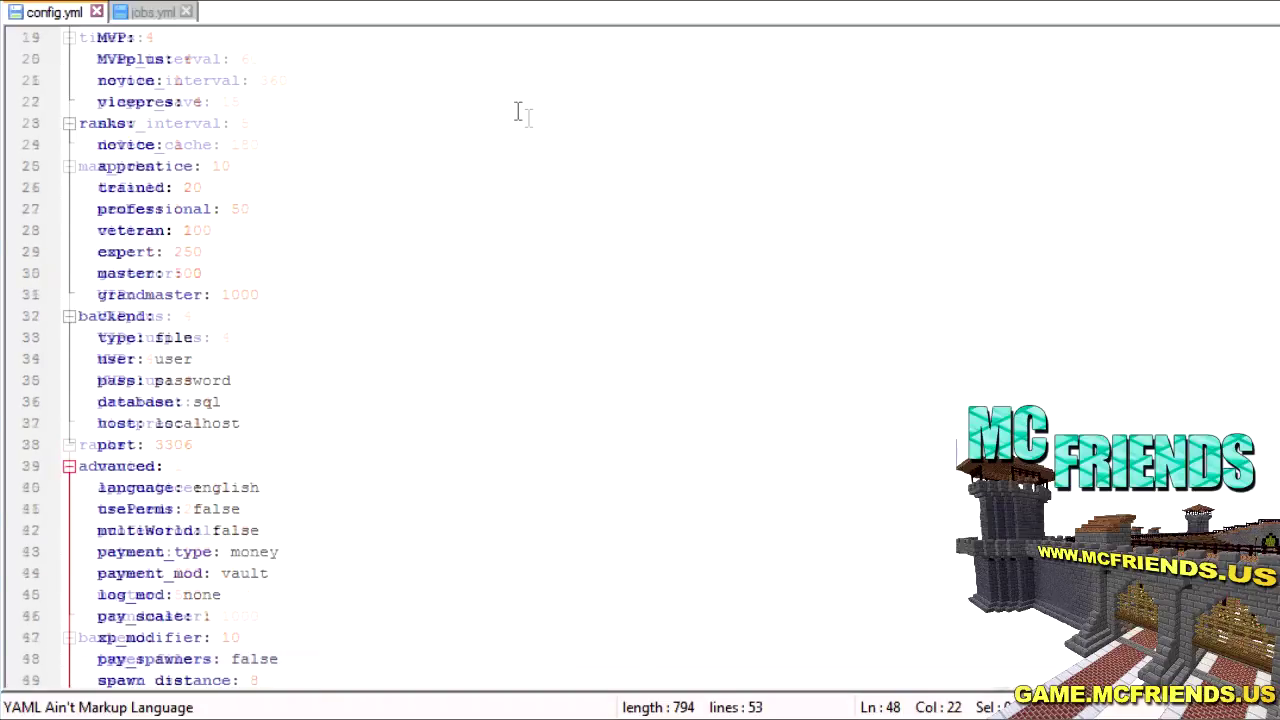
{"action": "scroll", "coordinate": [517, 170], "scroll_direction": "up", "scroll_amount": 6}
{"action": "scroll", "coordinate": [519, 231], "scroll_direction": "down", "scroll_amount": 2}
{"action": "scroll", "coordinate": [519, 231], "scroll_direction": "up", "scroll_amount": 2}
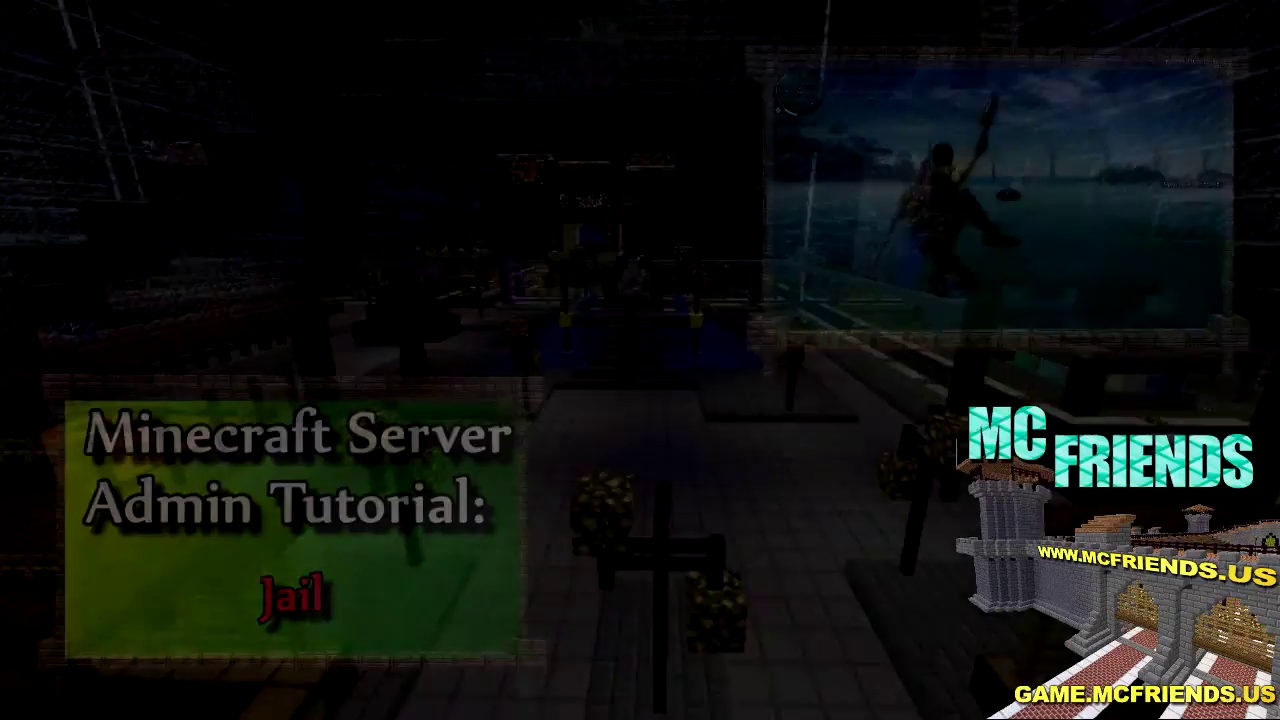